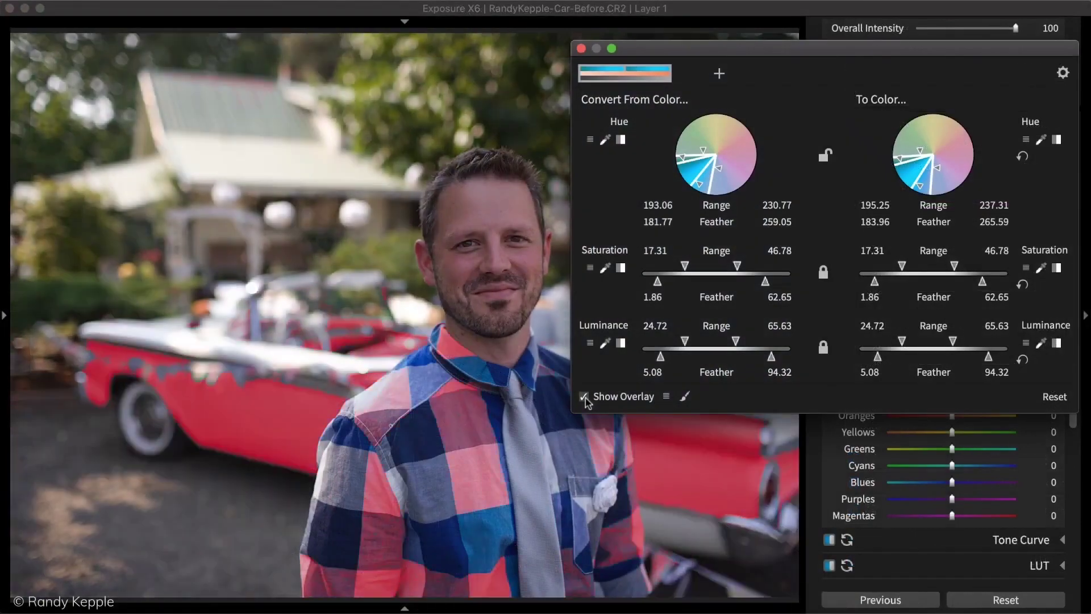
- Hide the colour-selection overlay and shift the To Color hue wedge to green
click(584, 397)
drag(912, 175, 911, 143)
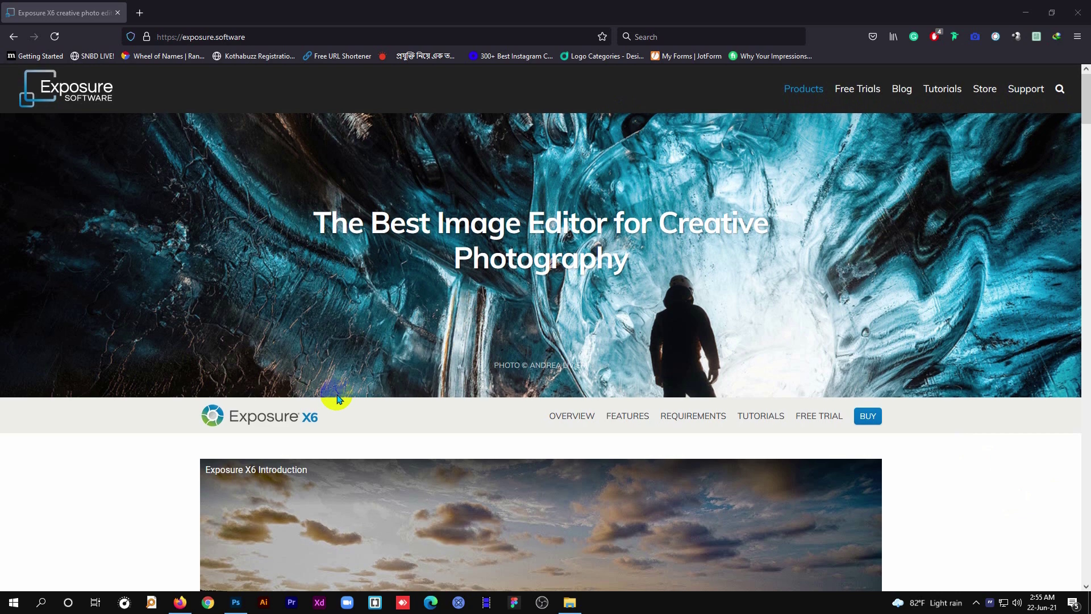
- Bring up the exposure.software pricing: Exposure X6 Bundle $149 and Exposure X6 $129
scroll(336, 397, down, 1)
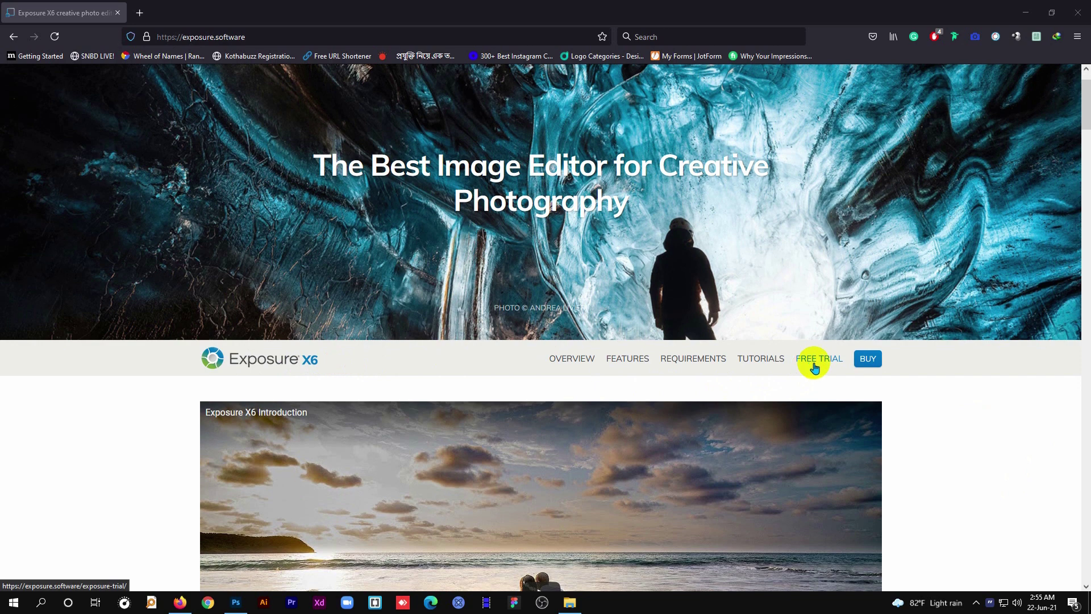
click(868, 362)
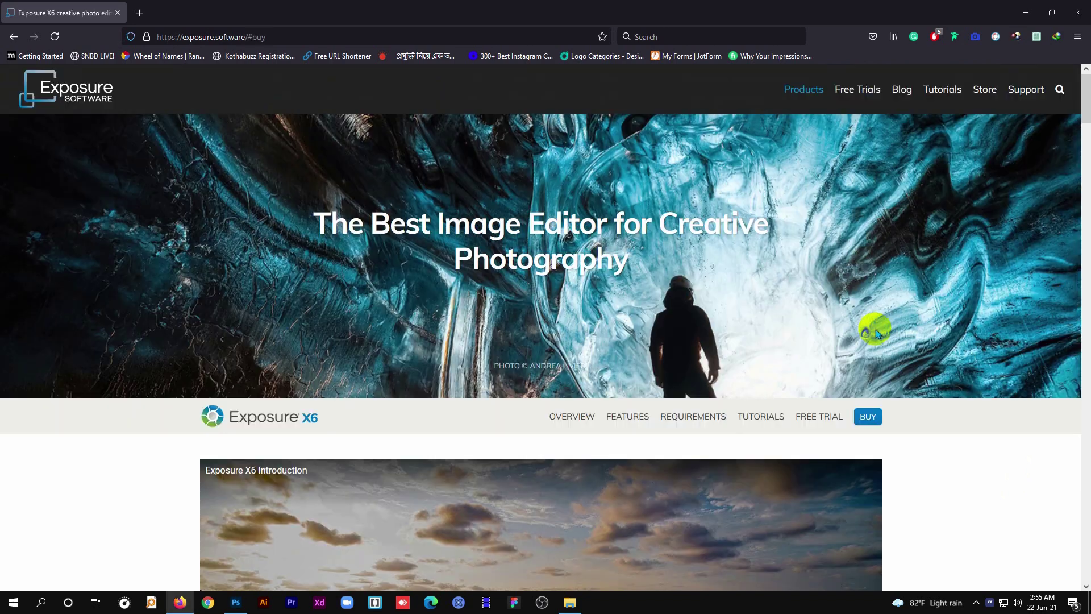
click(869, 417)
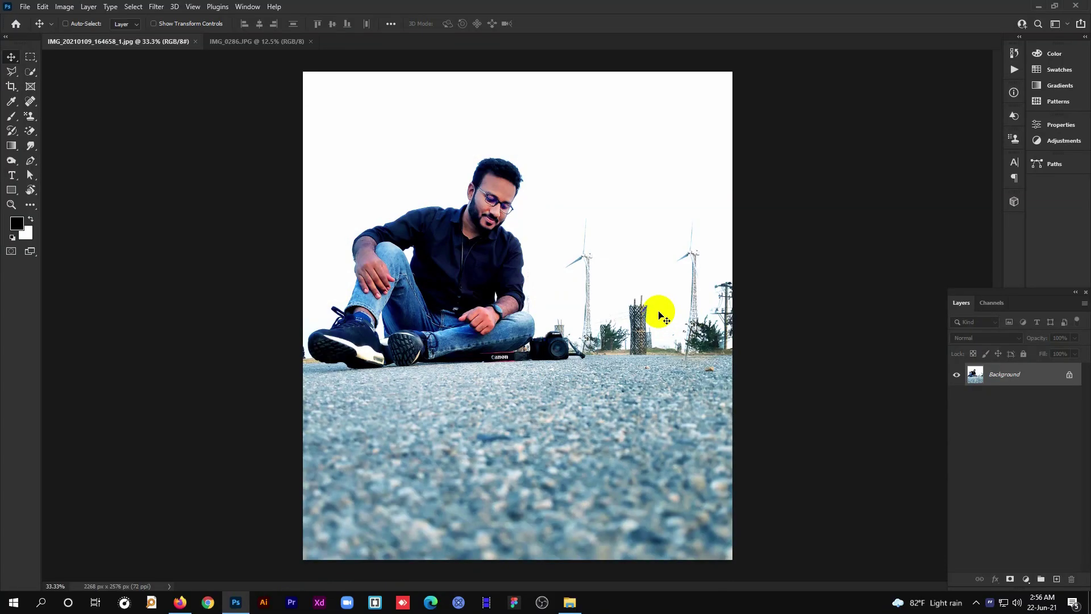
- Return to the road portrait document and launch Exposure X6 on it from the Filter menu
click(226, 42)
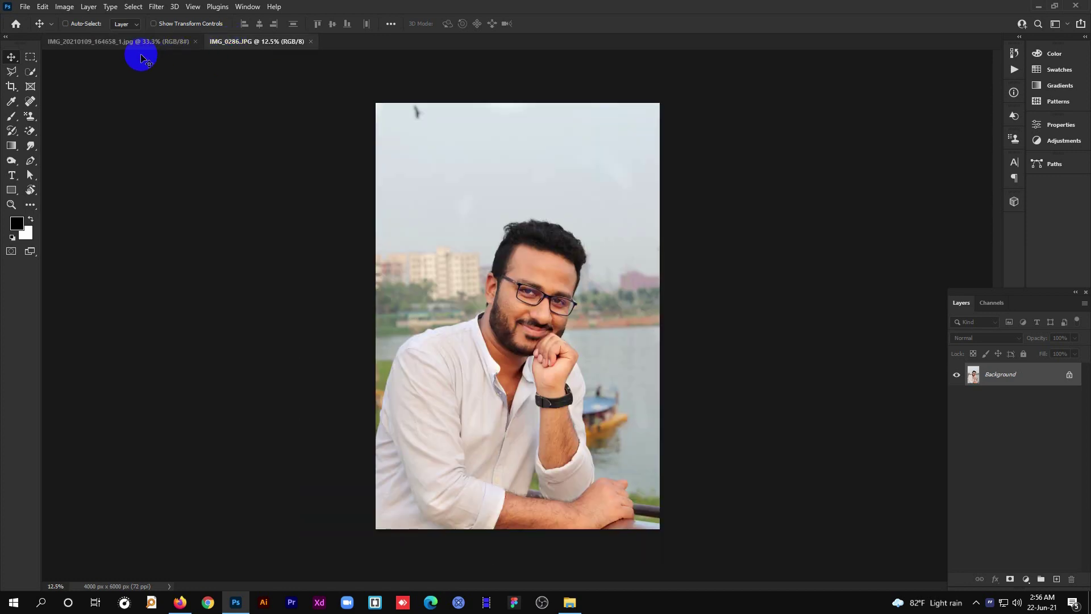
click(121, 43)
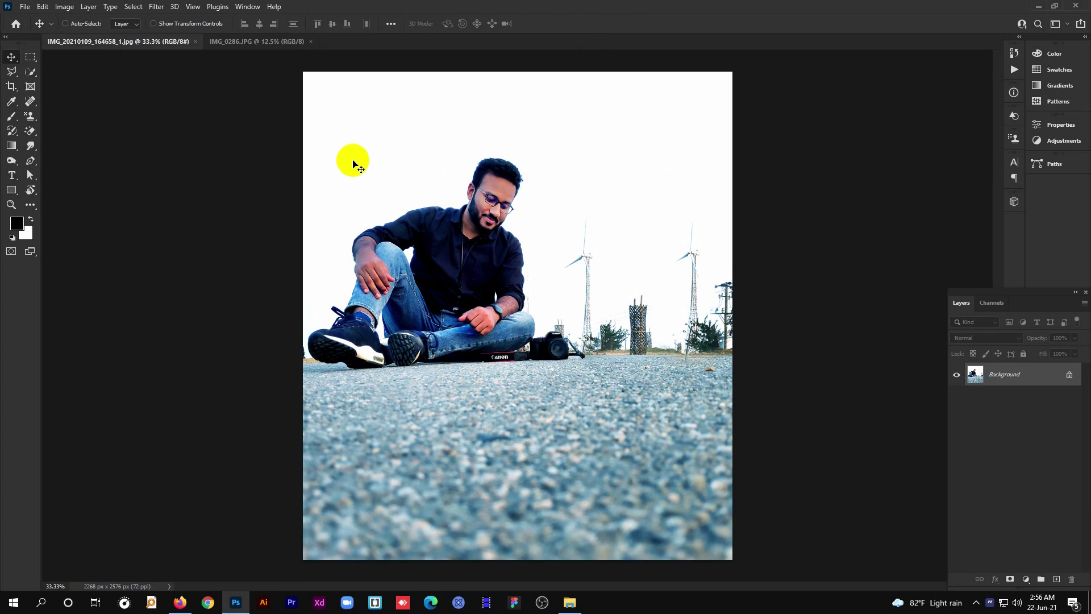
click(156, 7)
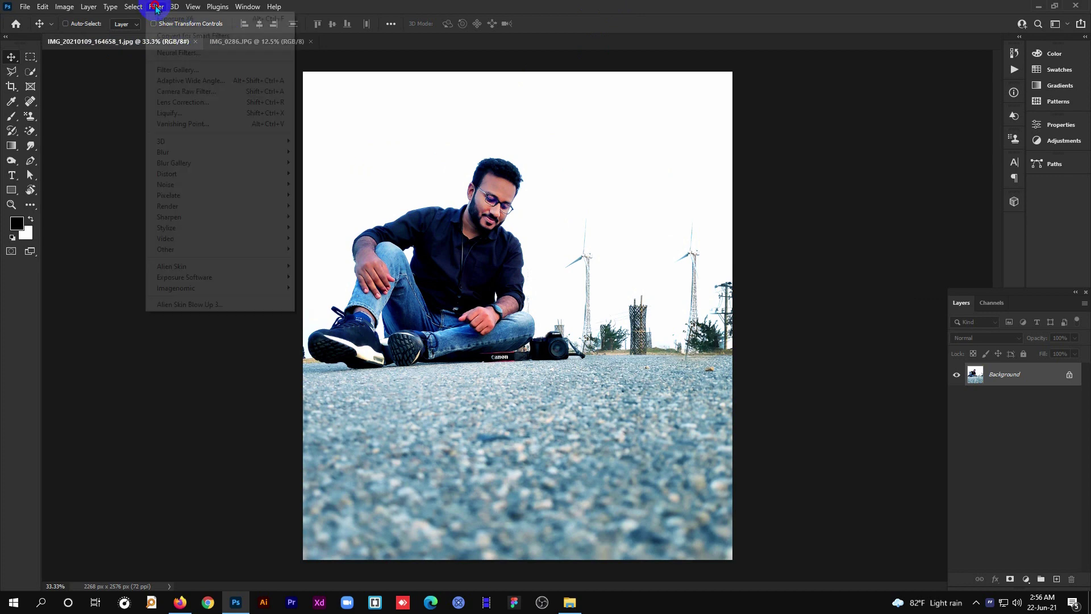
mouse_move(184, 278)
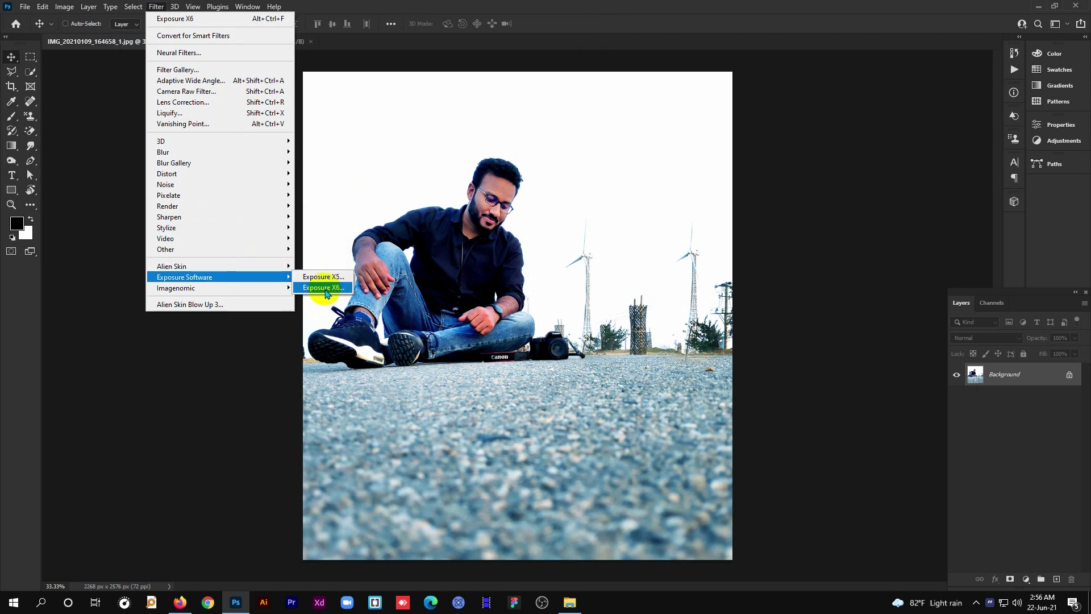
click(324, 288)
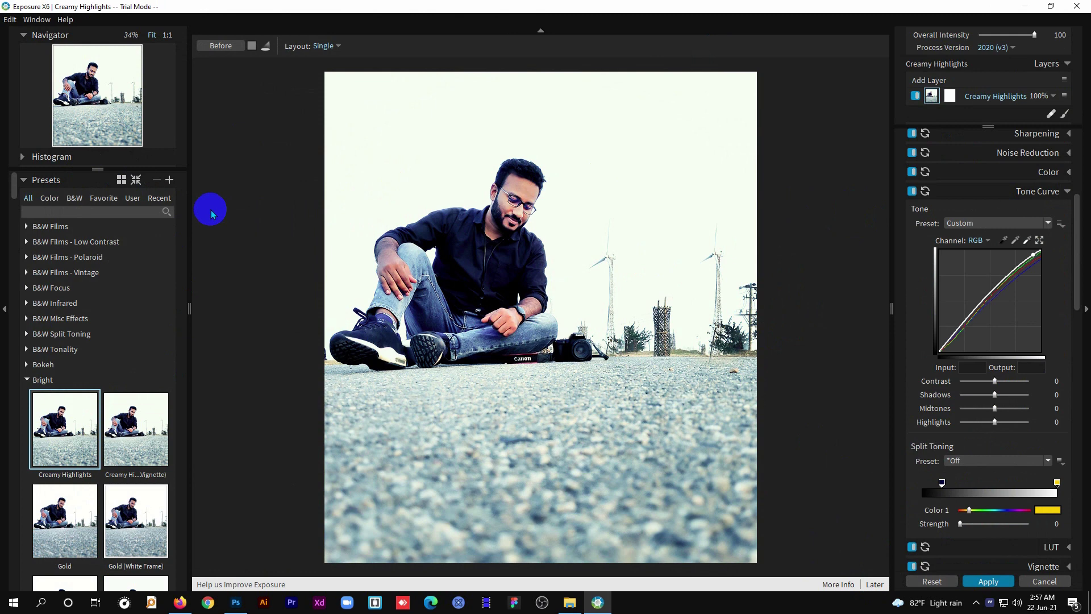
- Apply the Bright category's Creamy Highlights (Vignette) preset to the road portrait
click(98, 102)
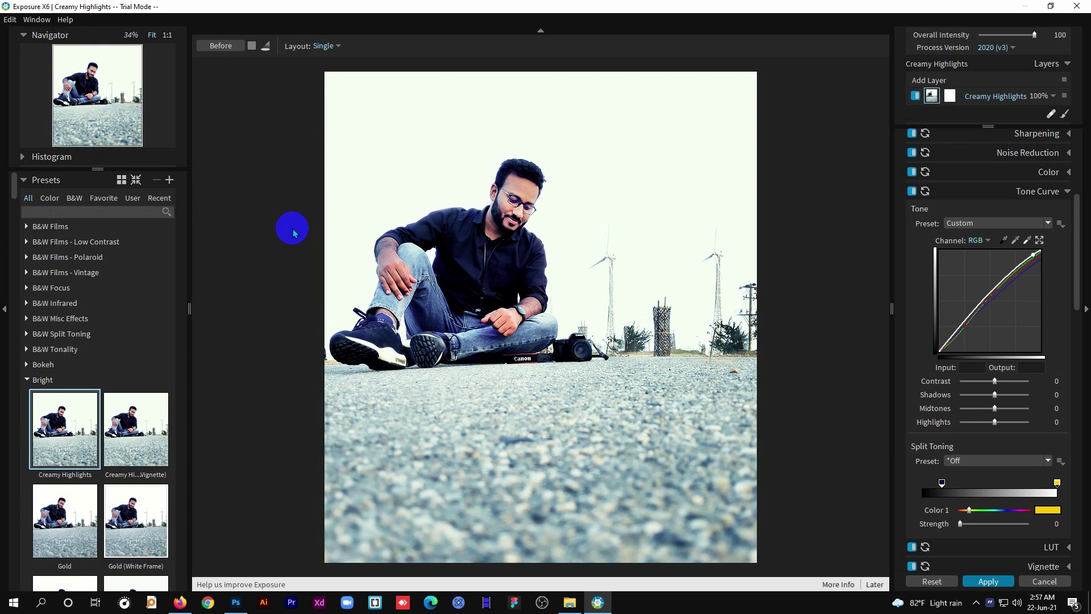
click(108, 461)
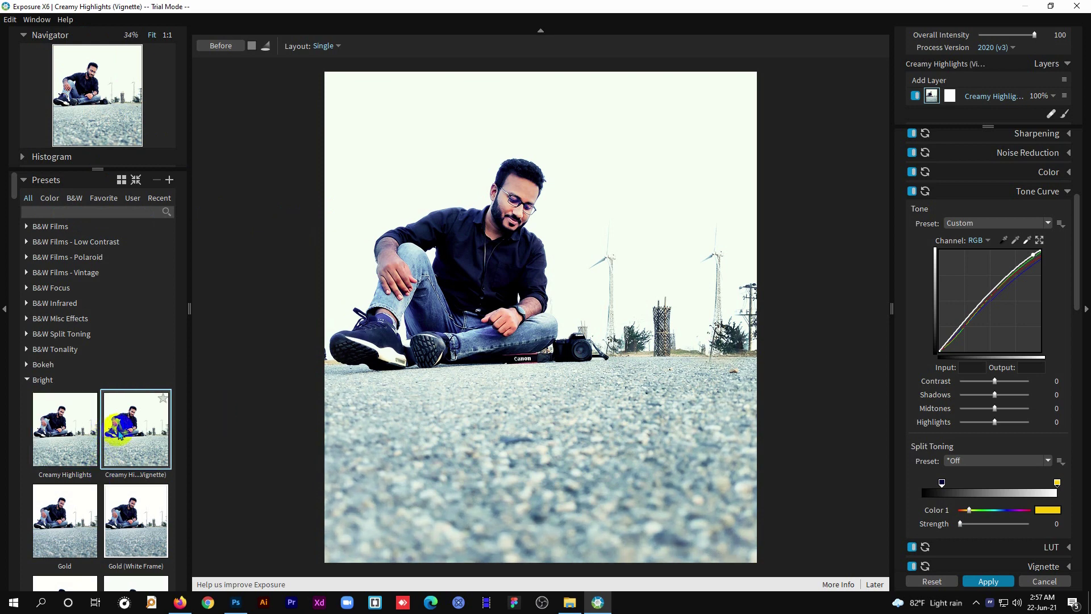
- Expand B&W Films and try a black-and-white film look on the road portrait
click(45, 227)
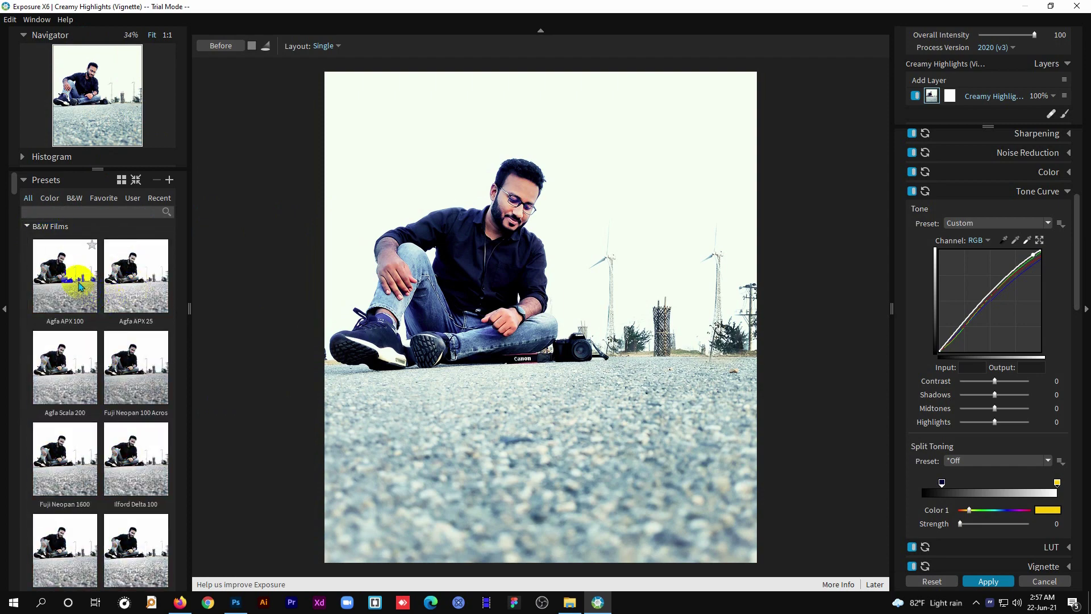
click(133, 275)
scroll(53, 370, down, 2)
scroll(90, 390, down, 3)
scroll(93, 384, down, 5)
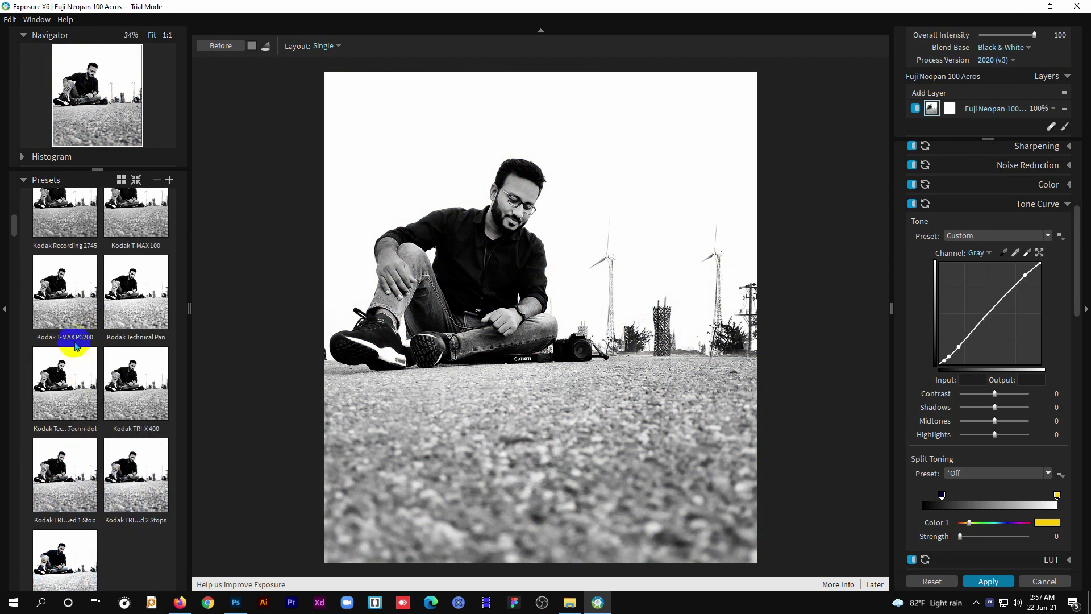
scroll(74, 347, down, 3)
scroll(82, 346, down, 2)
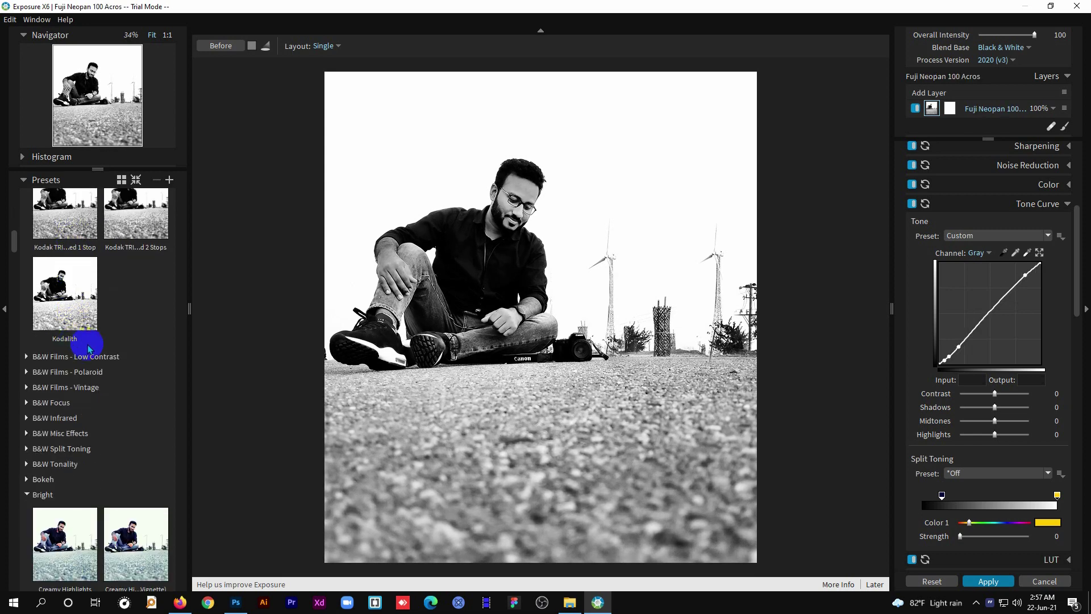
scroll(91, 341, down, 1)
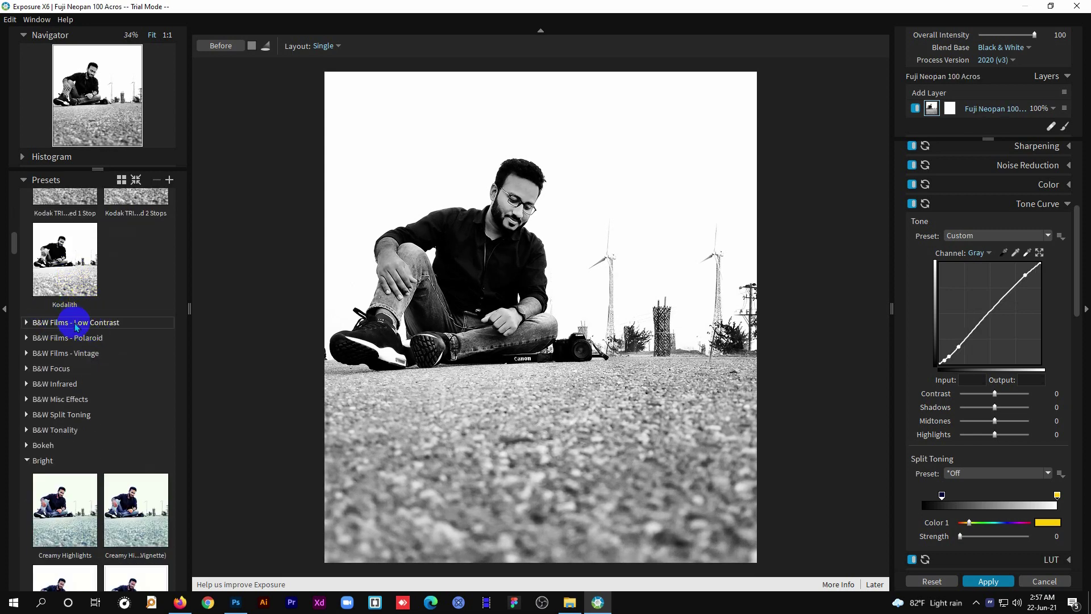
- Try the low-contrast Agfa APX 25 look, then return to plain Creamy Highlights
click(74, 323)
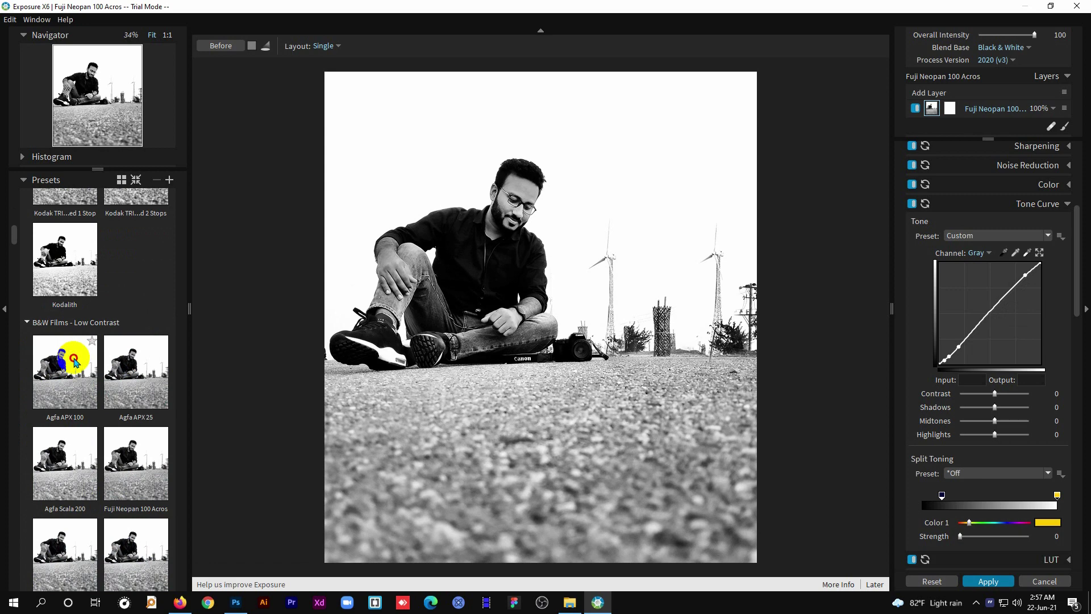
click(149, 380)
scroll(113, 378, down, 5)
scroll(114, 378, down, 5)
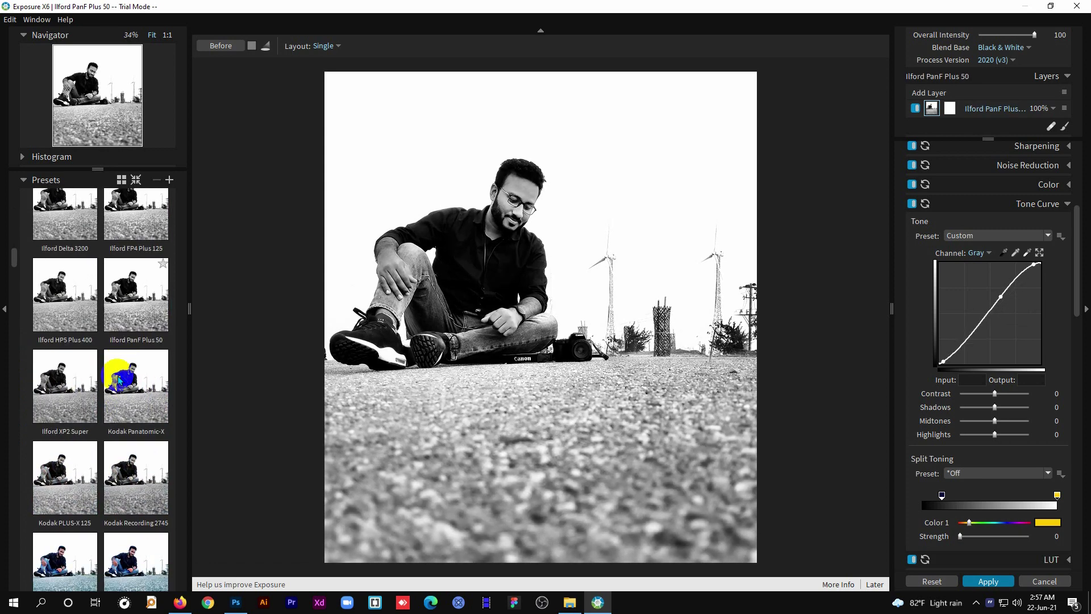
scroll(116, 378, down, 5)
scroll(119, 381, down, 5)
scroll(111, 341, down, 5)
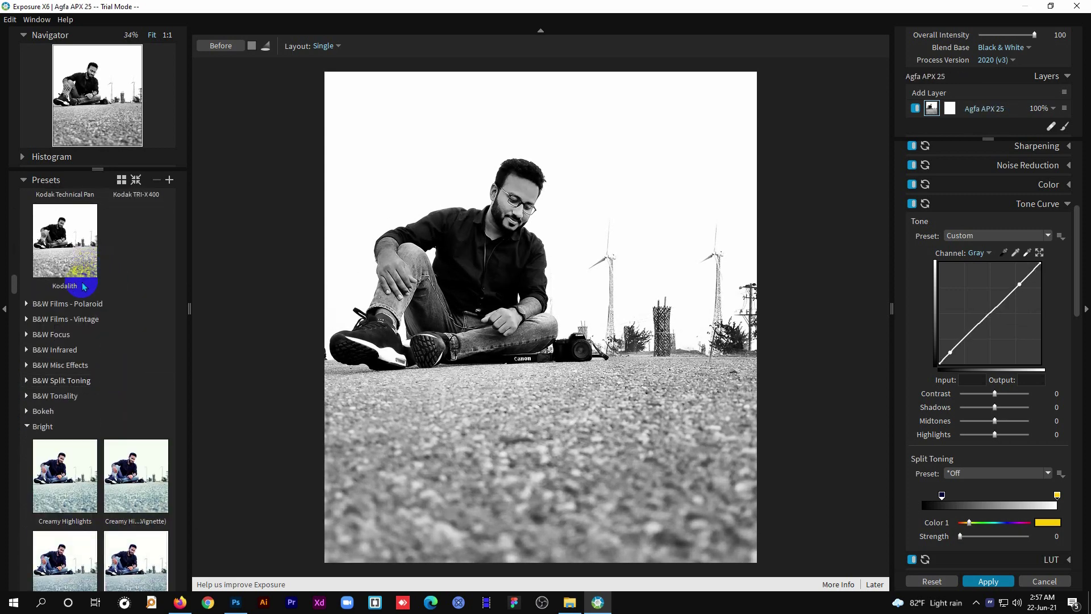
scroll(68, 350, down, 2)
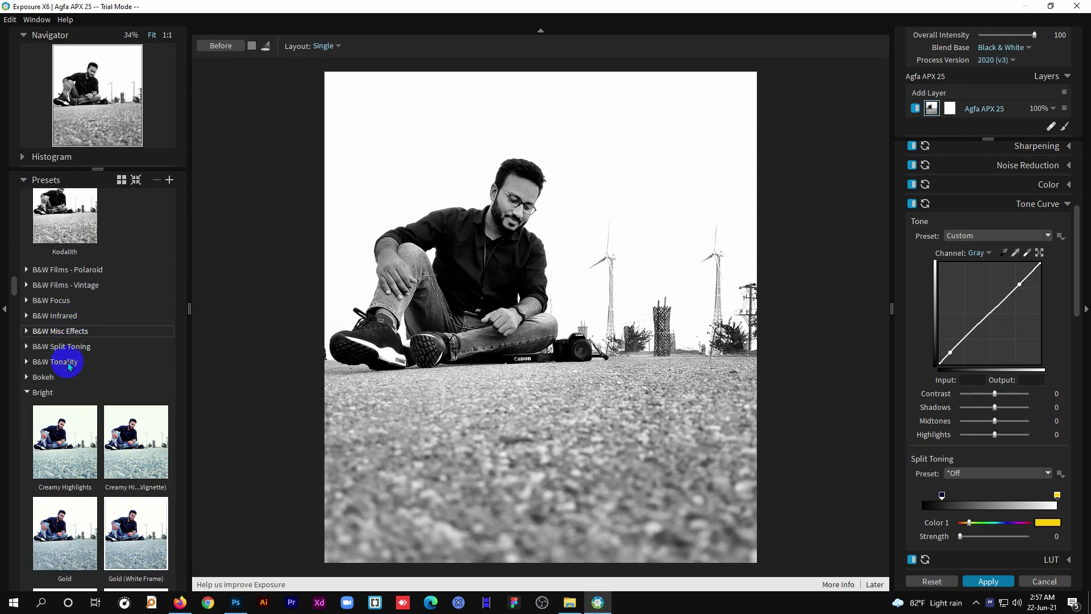
scroll(67, 355, down, 2)
click(67, 336)
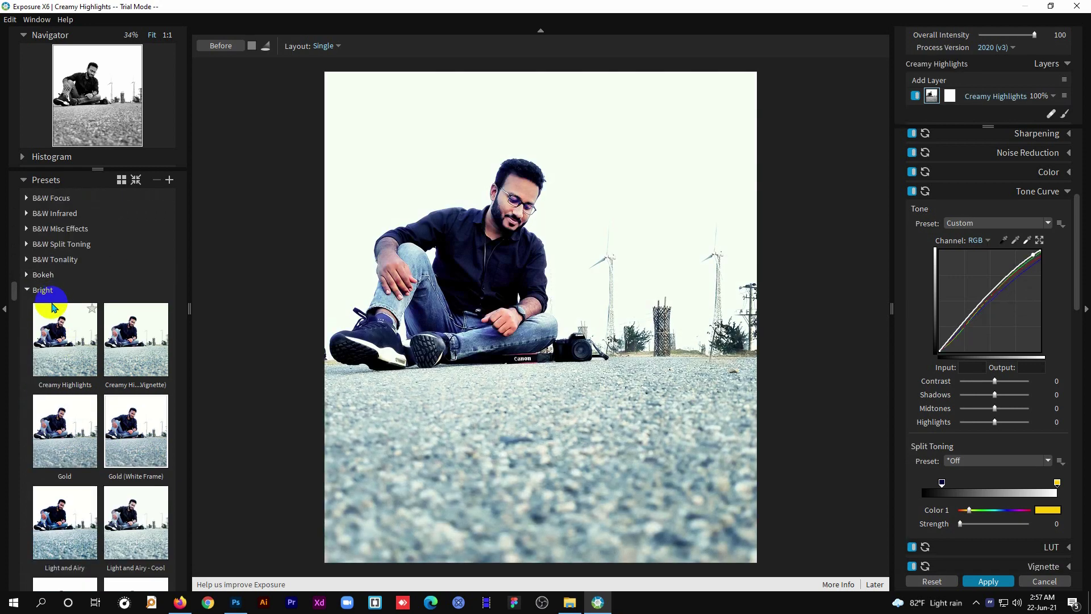
- Compare Creamy Highlights vignette, Gold, Gold white-frame and cool Light and Airy presets
click(134, 335)
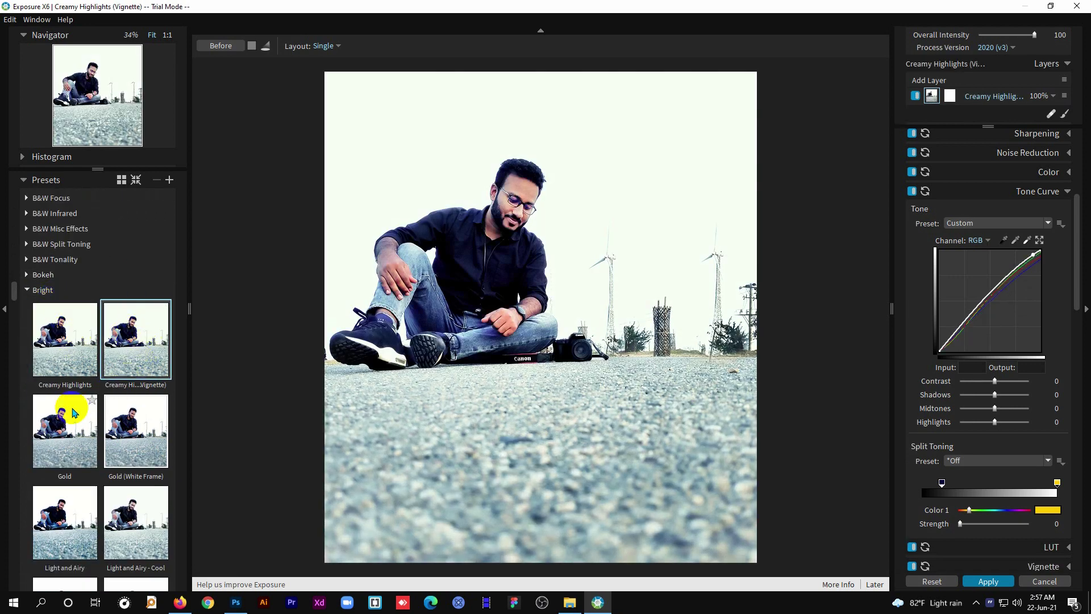
click(74, 412)
click(150, 433)
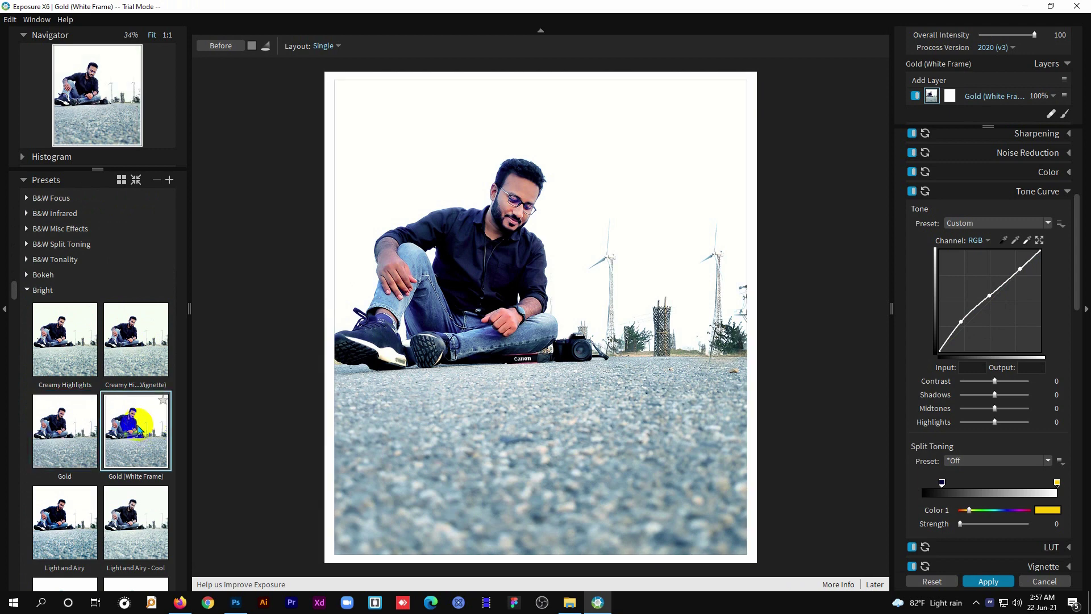
scroll(139, 429, down, 2)
click(51, 437)
click(126, 443)
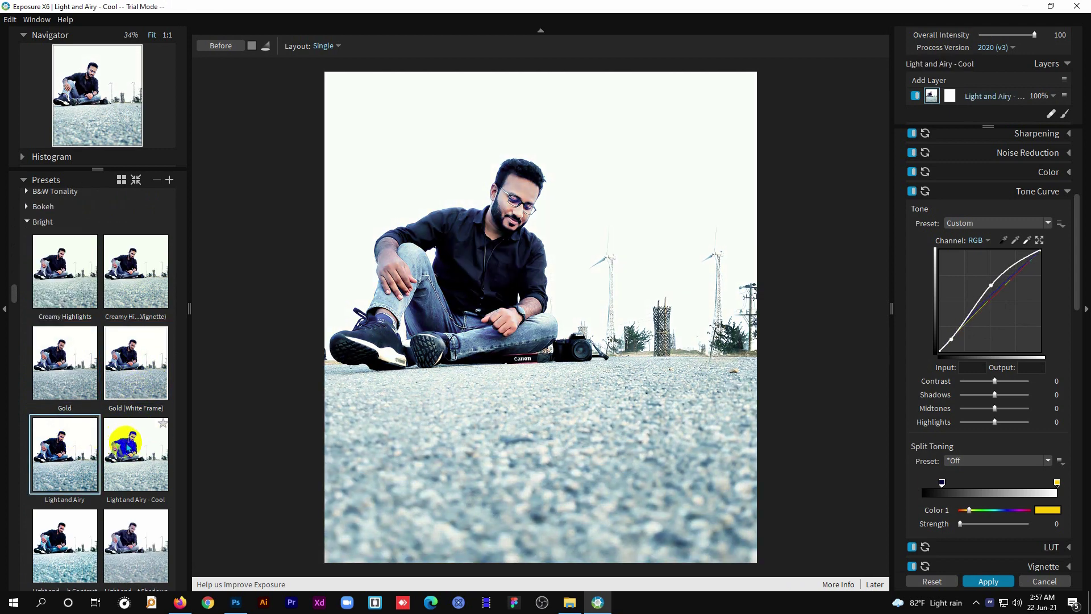
click(135, 357)
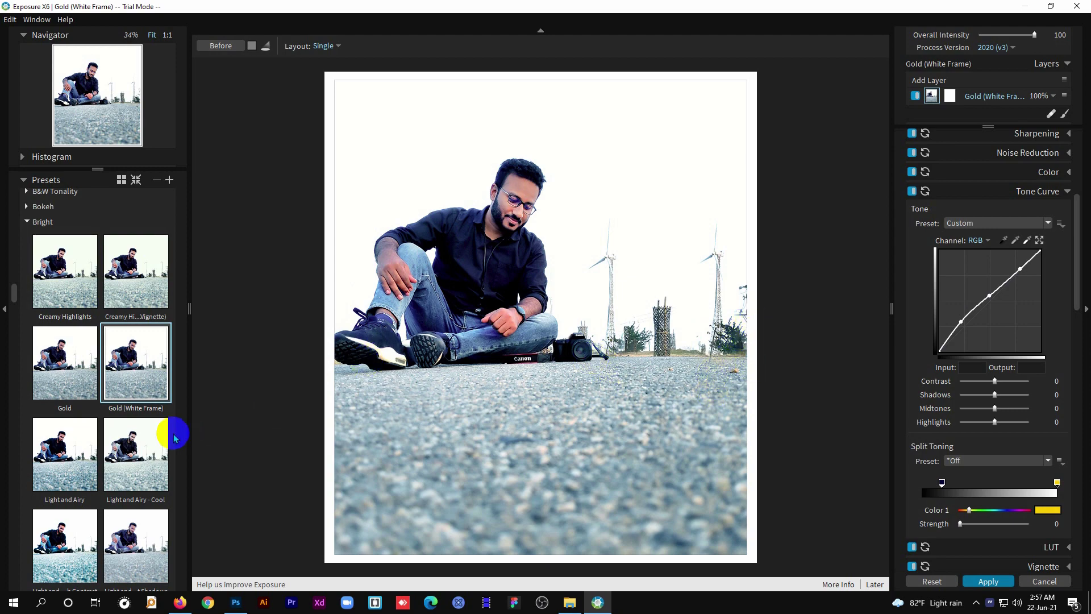
click(146, 438)
- Try the Light and Airy presets: plain, high-contrast, Subtle Greens and Vivid Greens
click(67, 451)
scroll(82, 466, down, 5)
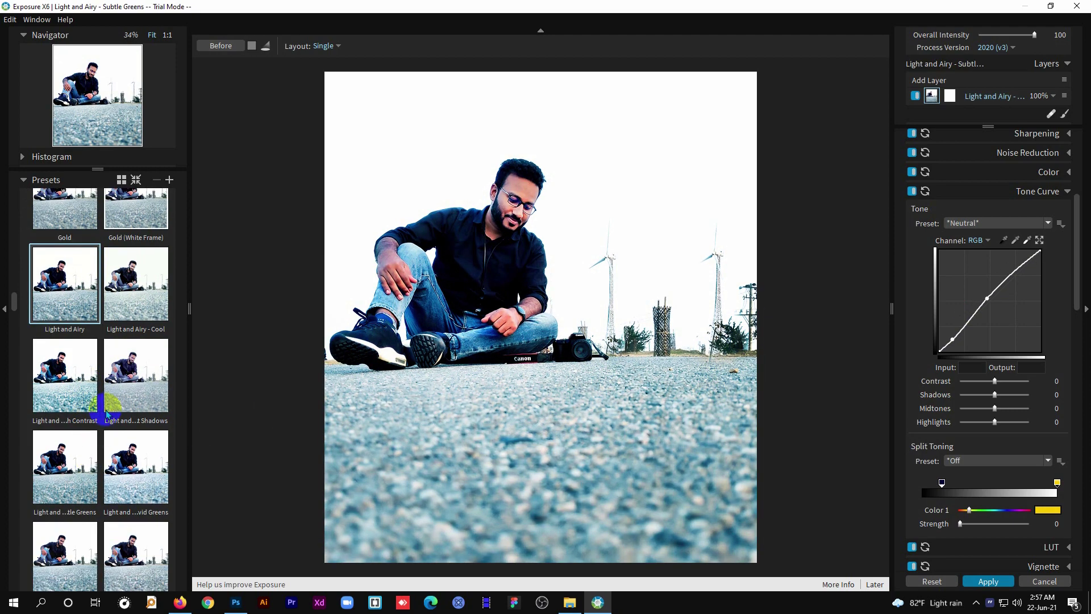
click(69, 376)
click(81, 459)
mouse_move(135, 466)
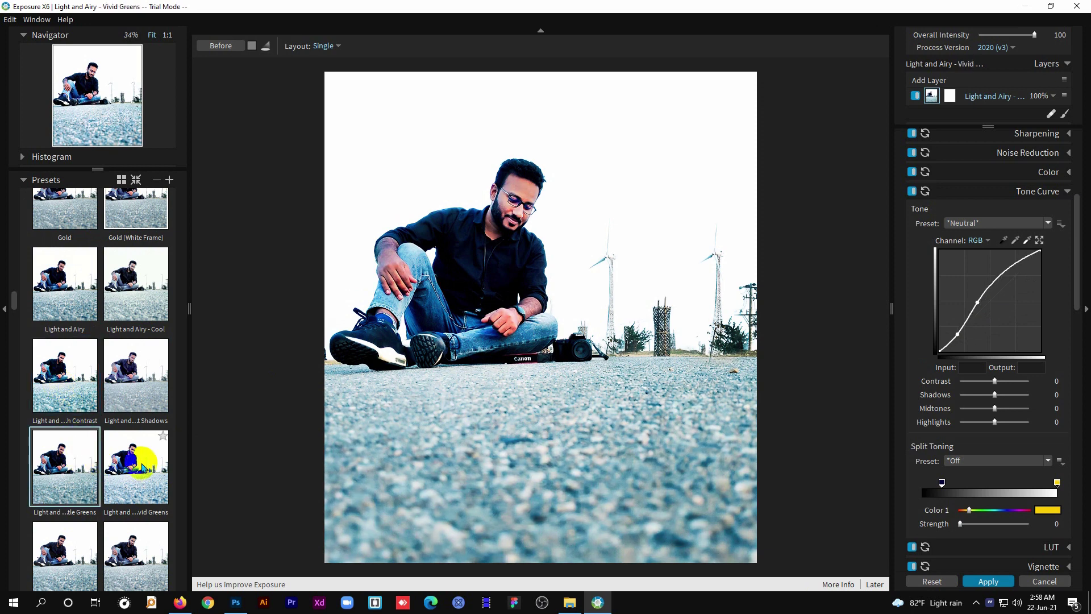
click(136, 463)
scroll(137, 455, down, 2)
- Try the Low Saturation, Light Rays, Low Saturation (Warm) and Saturated presets
click(134, 437)
click(35, 418)
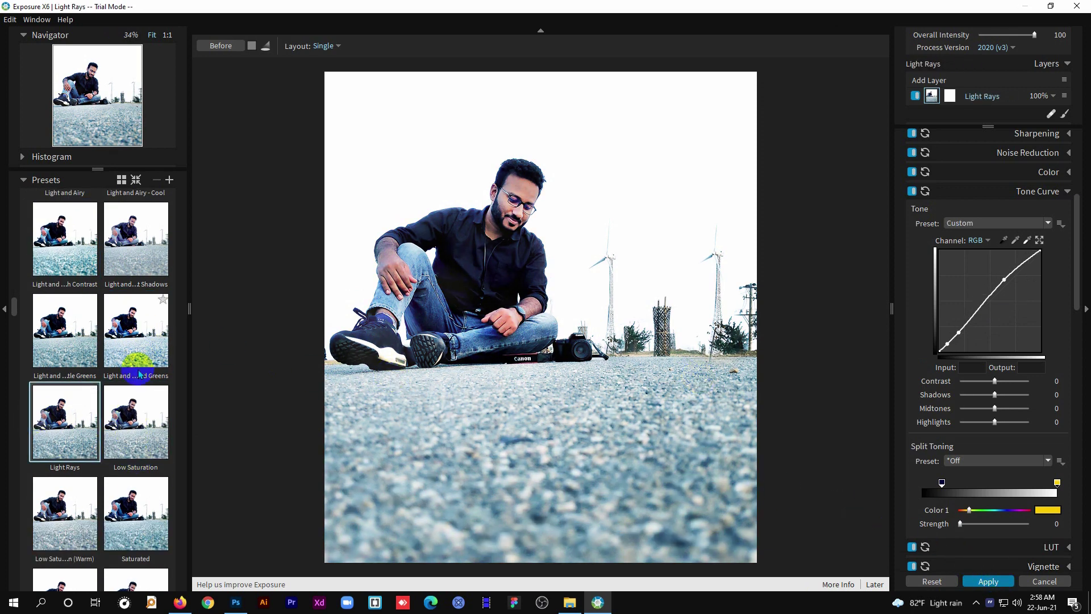
click(119, 418)
scroll(125, 398, down, 1)
click(130, 392)
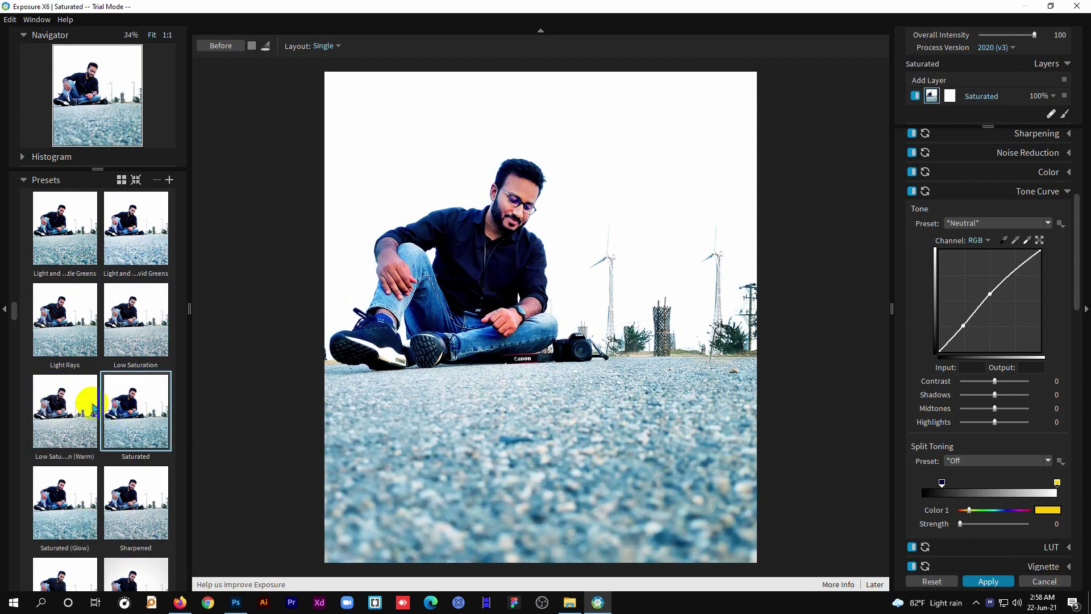
click(79, 406)
scroll(114, 403, down, 1)
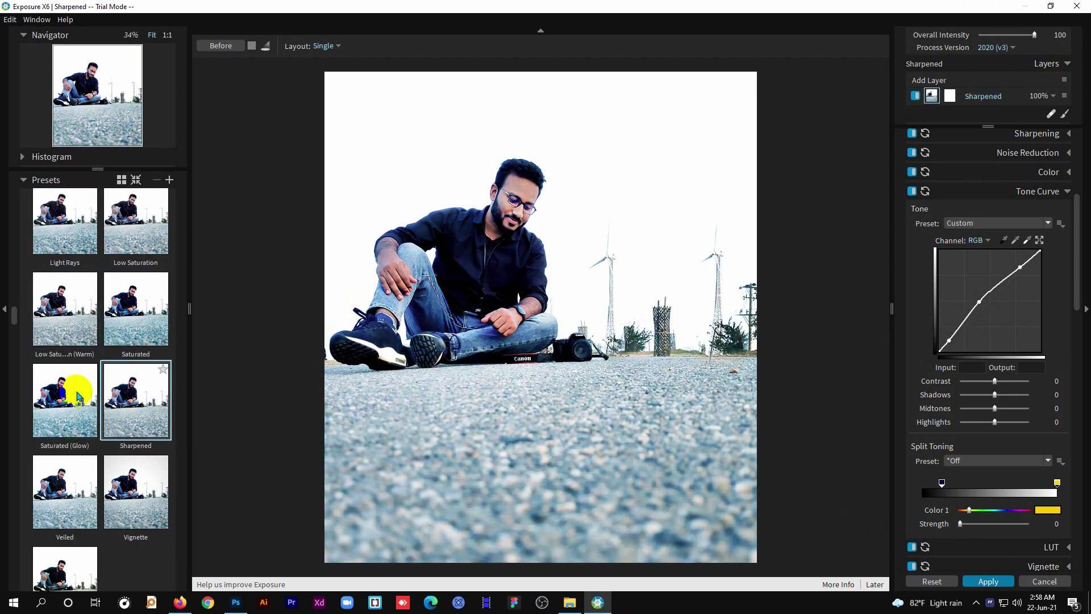
- Try Saturated (Glow) and Vintage Color, finishing on the Cinema Bleach Bypass look
click(79, 400)
scroll(80, 401, down, 2)
click(57, 444)
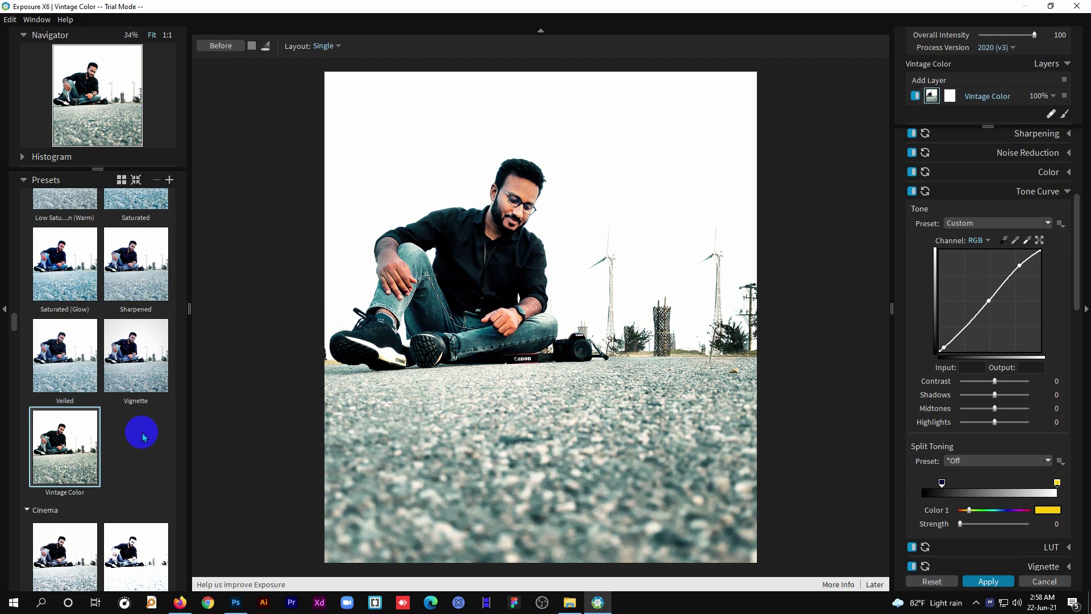
scroll(119, 392, down, 2)
click(80, 406)
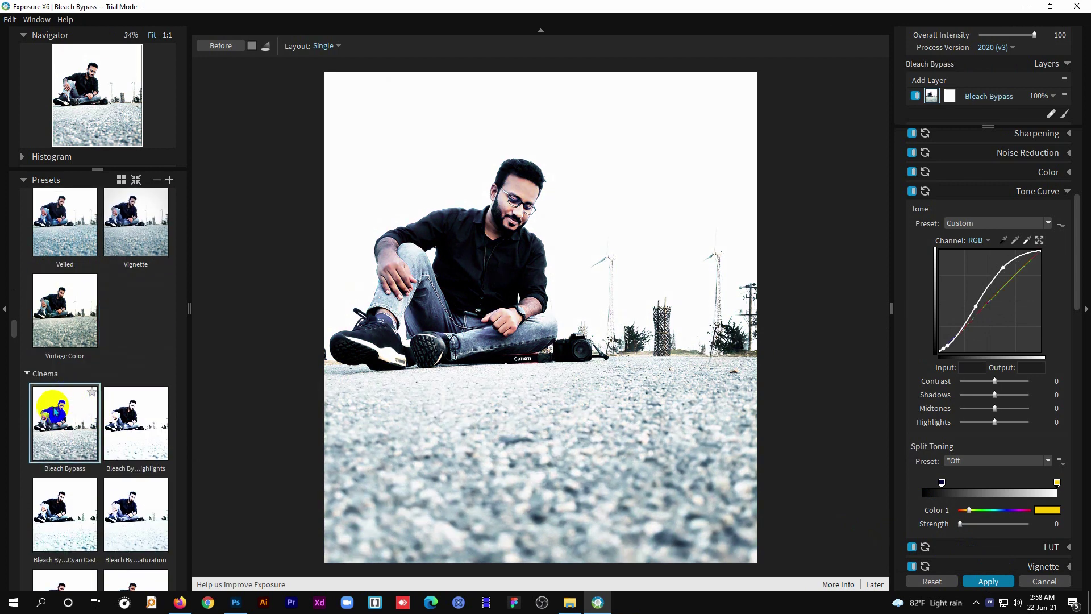
- Try the Bleach Bypass variations, including Cyan Cast, and the Jaws cinema look
scroll(114, 396, down, 1)
click(141, 349)
click(80, 433)
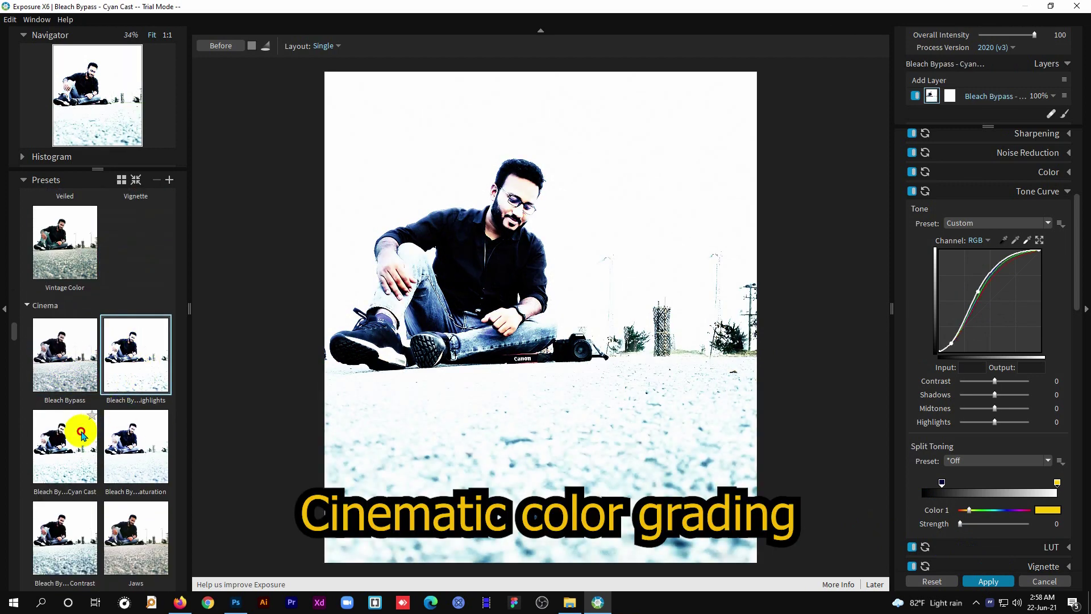
click(146, 452)
scroll(146, 452, down, 3)
click(128, 444)
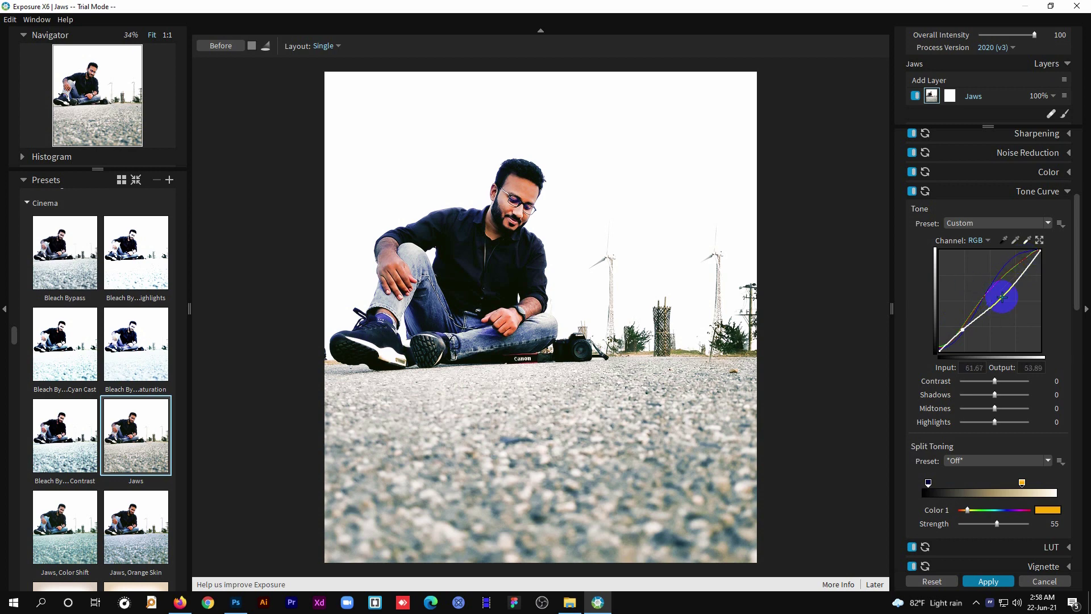
- Try Jaws Color Shift, Summer Blockbuster (-saturation) and Technicolor (2-Strip), ending on Summer Blockbuster (glow)
scroll(86, 365, down, 3)
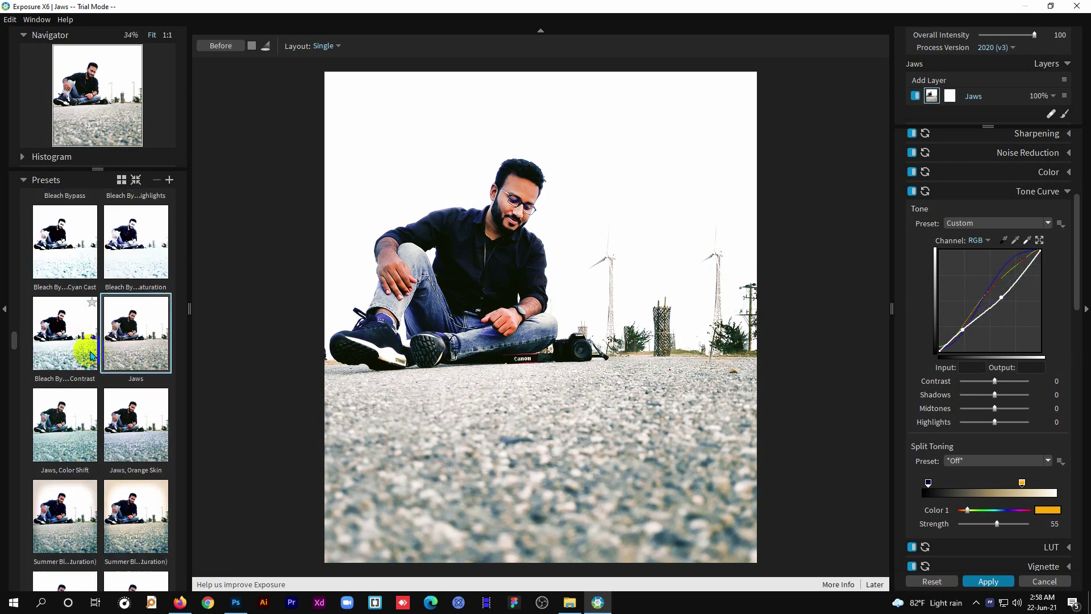
click(47, 384)
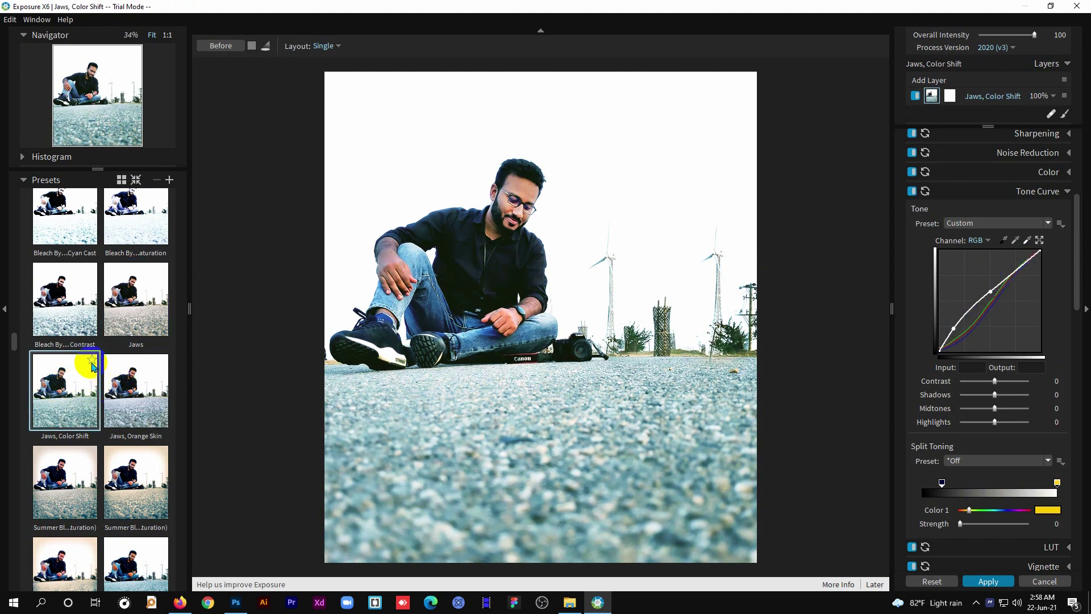
scroll(91, 364, down, 5)
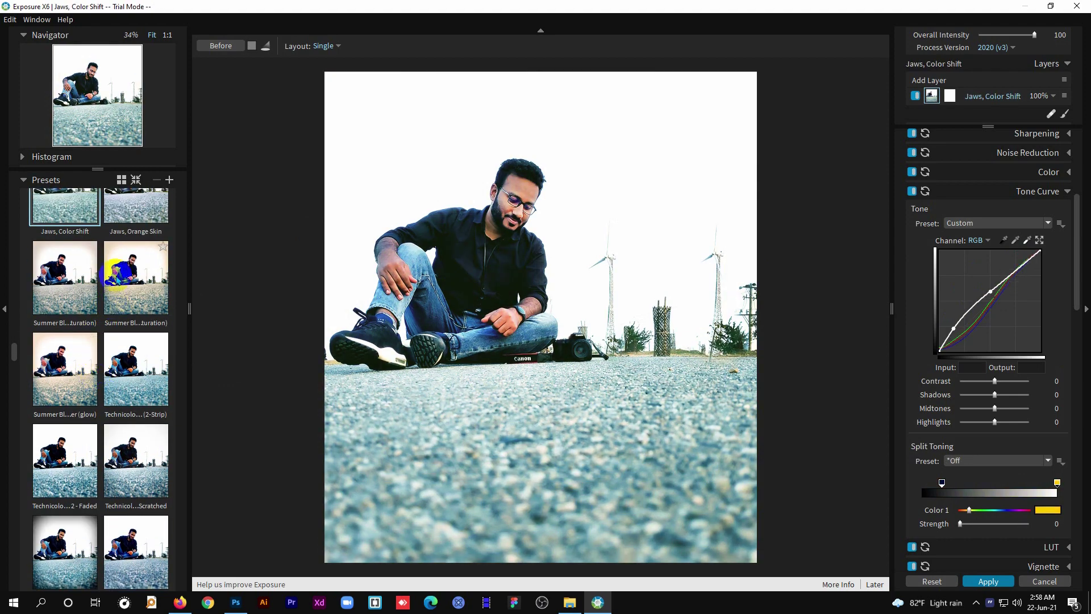
click(112, 275)
click(164, 380)
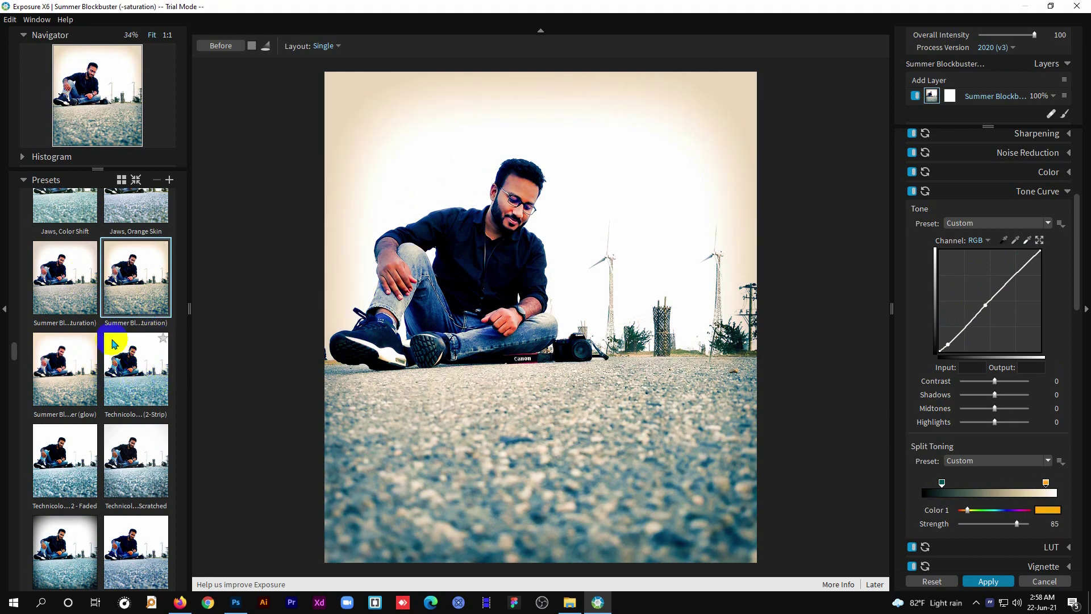
click(80, 370)
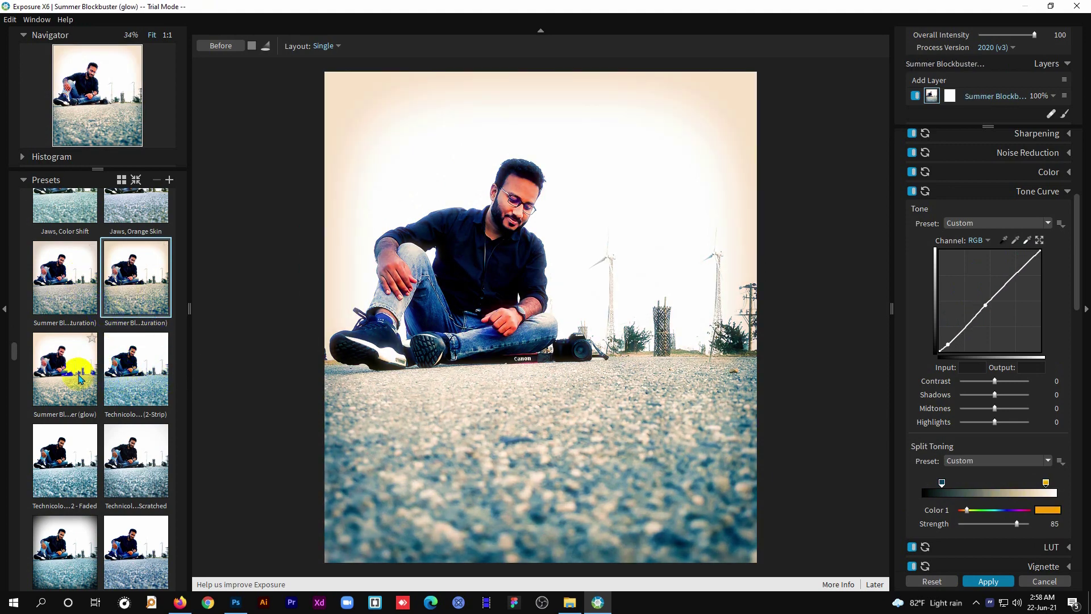
scroll(91, 370, down, 3)
- Try the Wizard of Oz - Haze and Kodacolor - Moderate colour film looks
scroll(91, 366, down, 3)
scroll(99, 352, down, 3)
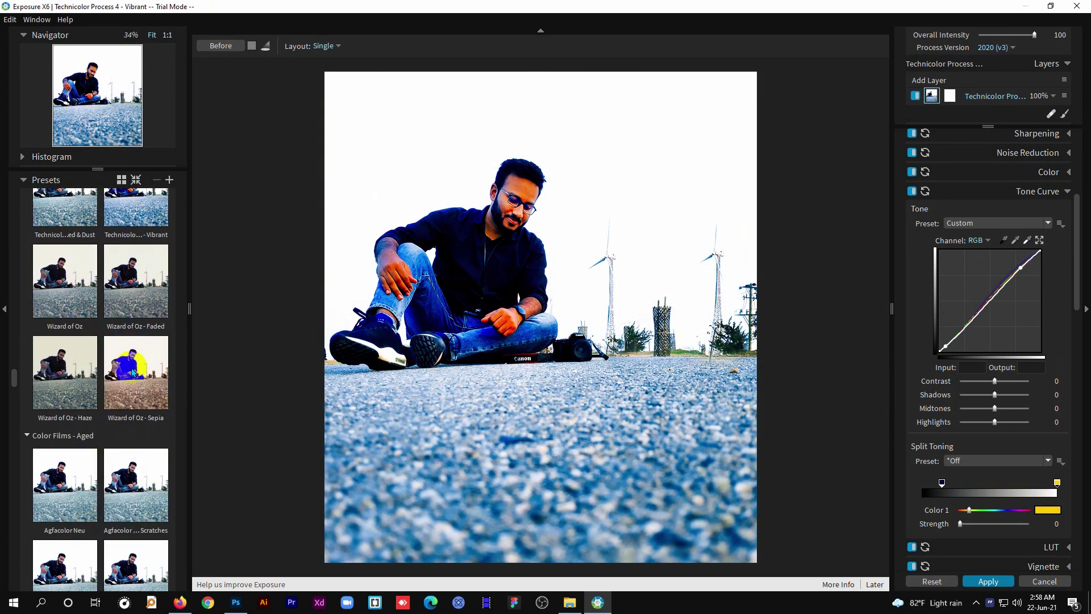
scroll(113, 338, down, 3)
click(75, 214)
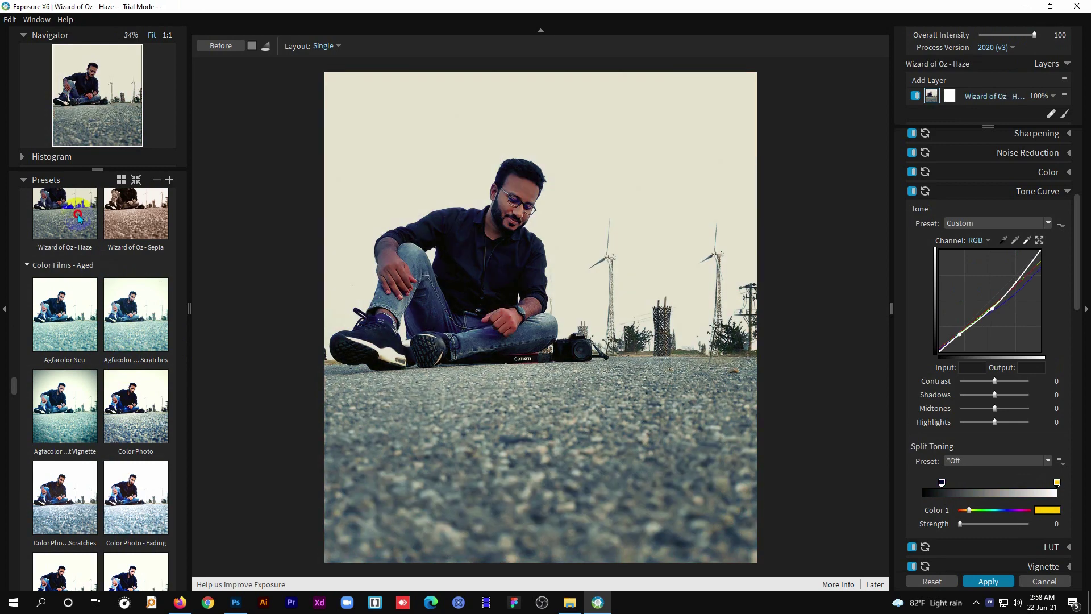
scroll(137, 341, down, 2)
scroll(129, 348, down, 3)
scroll(130, 348, down, 3)
scroll(129, 348, down, 3)
scroll(130, 348, down, 3)
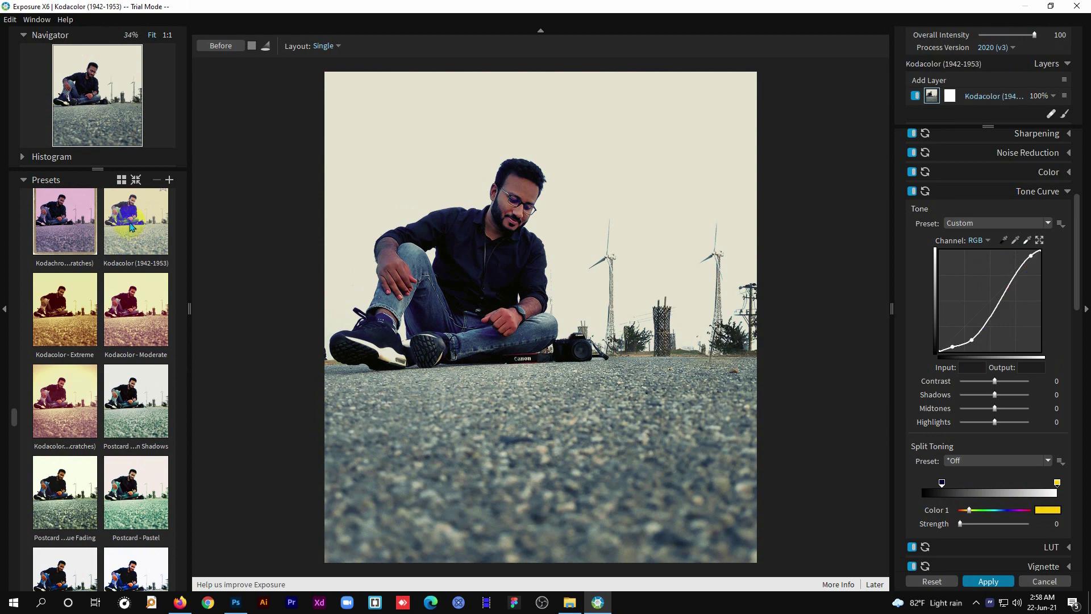
click(123, 305)
- Try Strong Yellow Staining, Yellowed Slightly and Kodacolor (1942-1953) looks
scroll(122, 312, down, 3)
scroll(122, 324, down, 3)
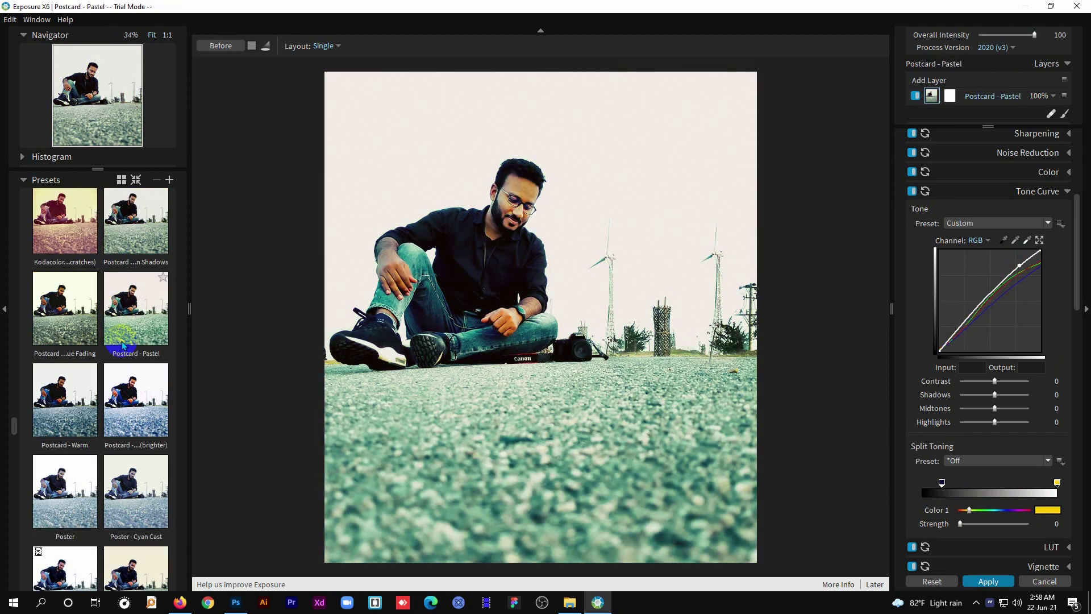
scroll(122, 335, down, 3)
scroll(122, 341, down, 1)
click(122, 343)
scroll(122, 343, down, 2)
click(104, 382)
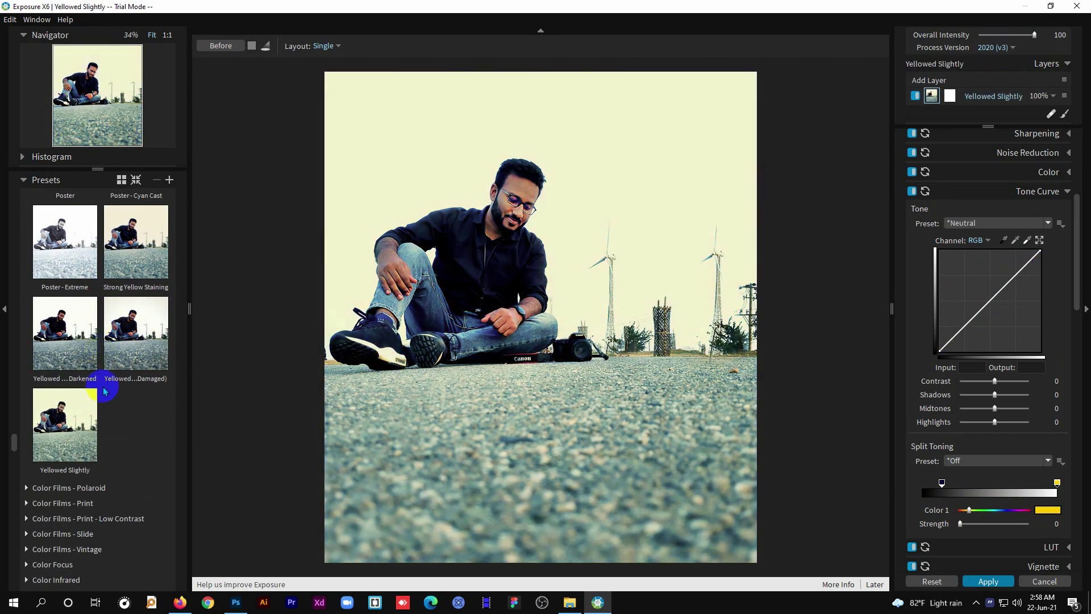
scroll(104, 382, down, 2)
click(50, 351)
- Try Fuji FP-100C, then apply the 669 - Creamy Blown Highlights+ look
scroll(60, 361, down, 2)
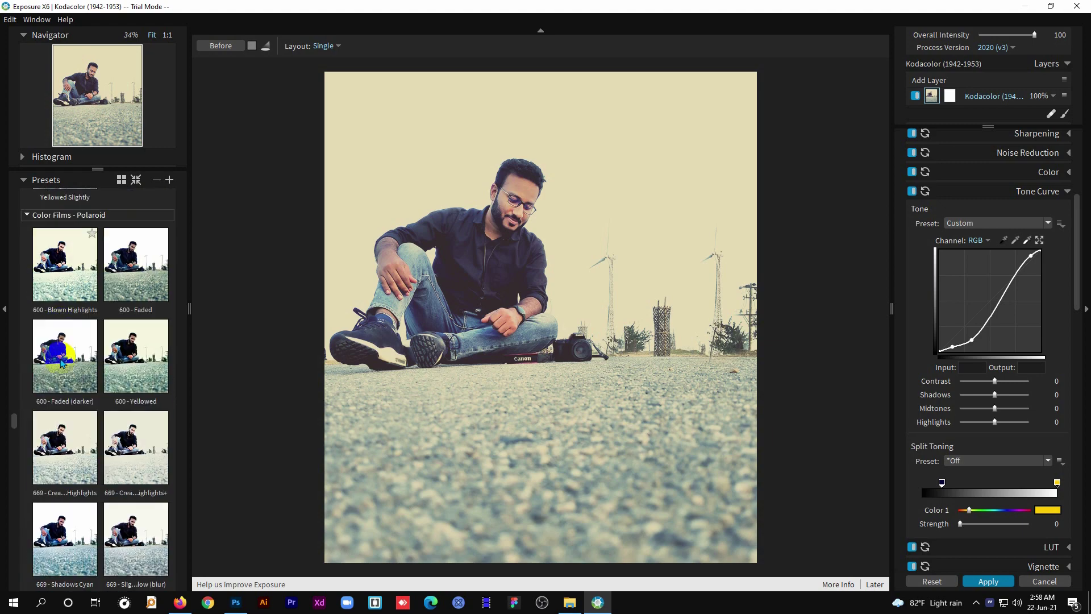
scroll(69, 354, down, 2)
scroll(74, 349, down, 2)
click(140, 362)
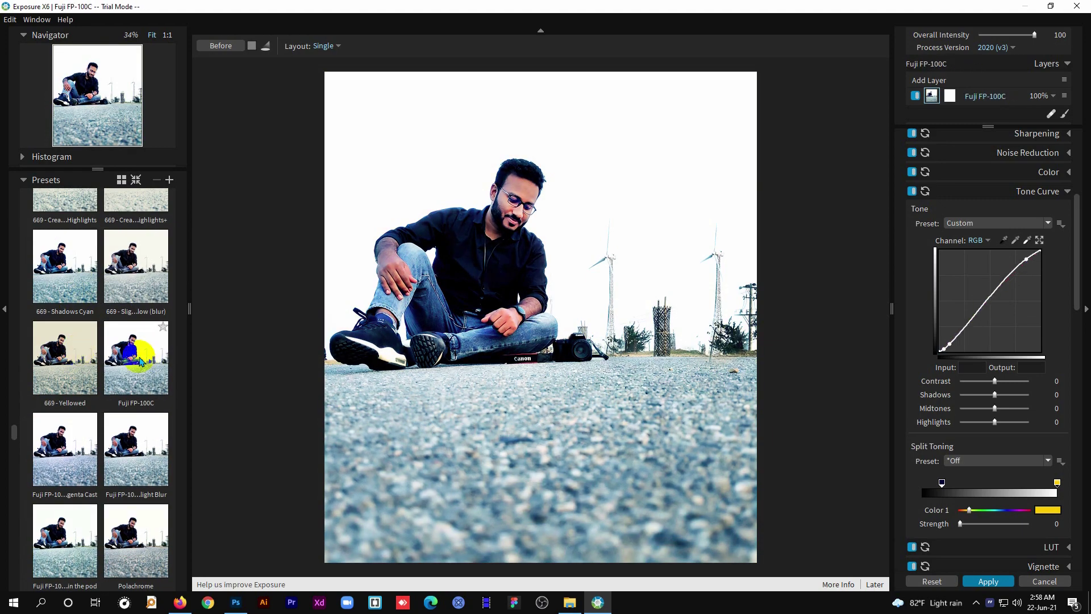
scroll(124, 343, up, 2)
click(139, 317)
- Scroll back up the preset list and try the Poster - Cyan Cast look
scroll(139, 317, up, 2)
scroll(139, 316, up, 2)
scroll(139, 316, up, 2)
scroll(139, 316, up, 2)
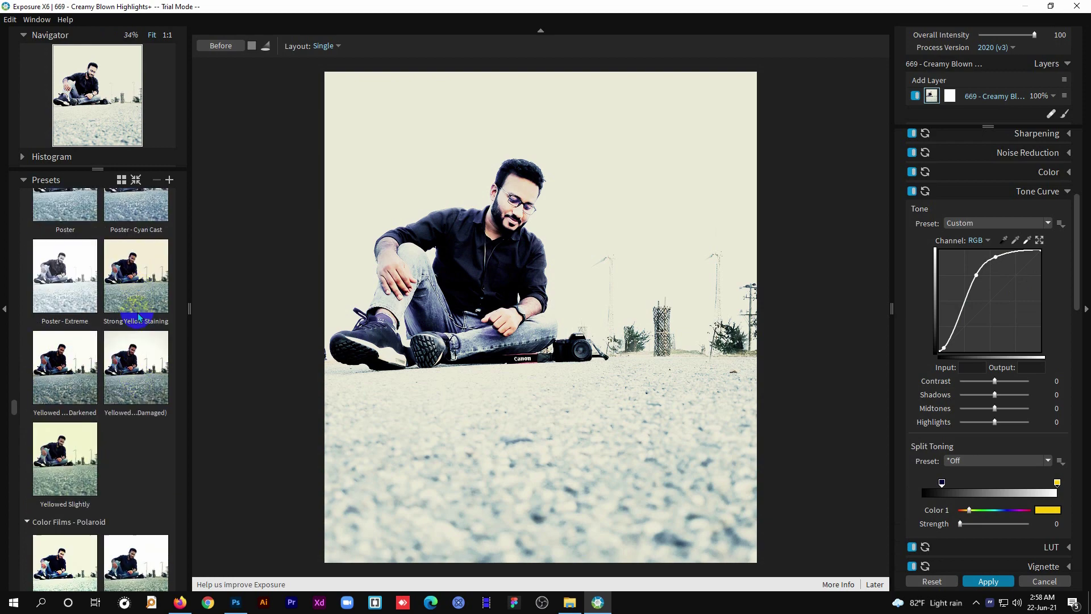
scroll(139, 317, up, 2)
click(140, 316)
- Try Postcard, Aperture - Heart, Aperture - Plus, daguerreotype B&W and B&W - C-mount Sepia looks
click(140, 266)
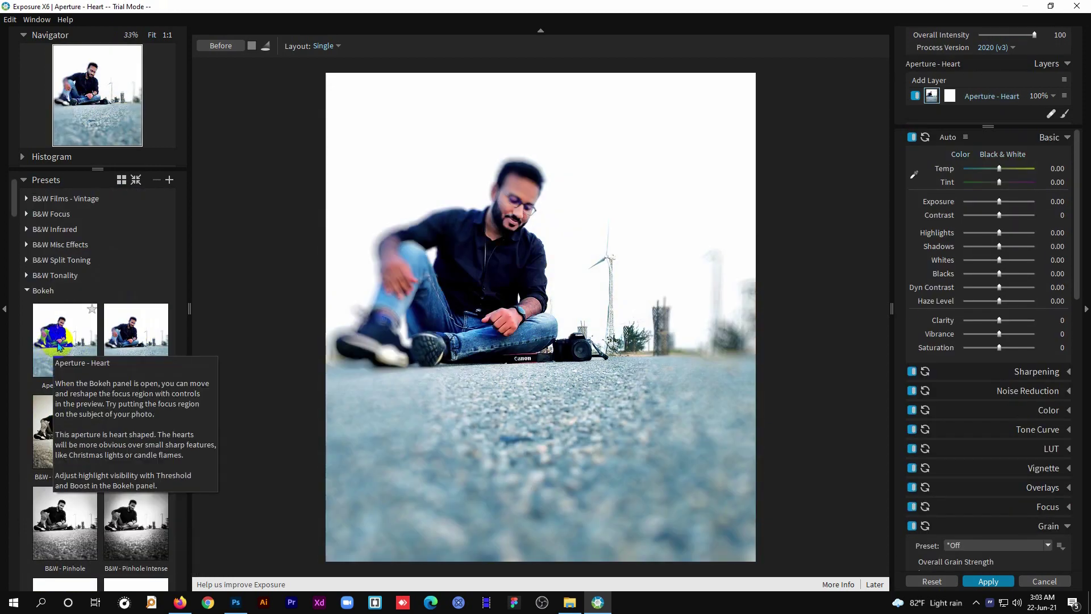
click(68, 338)
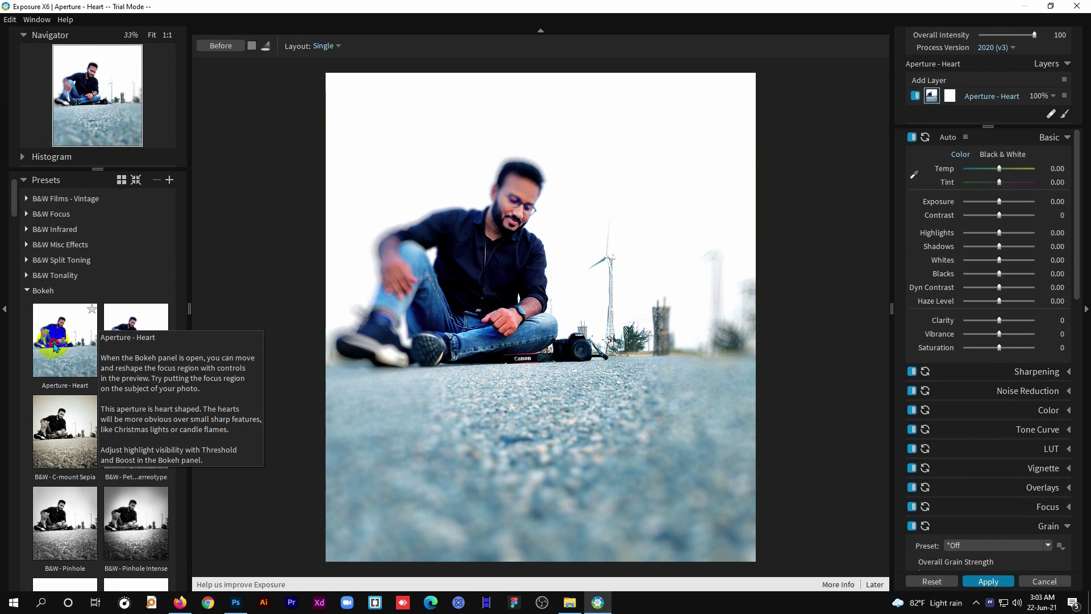
click(118, 353)
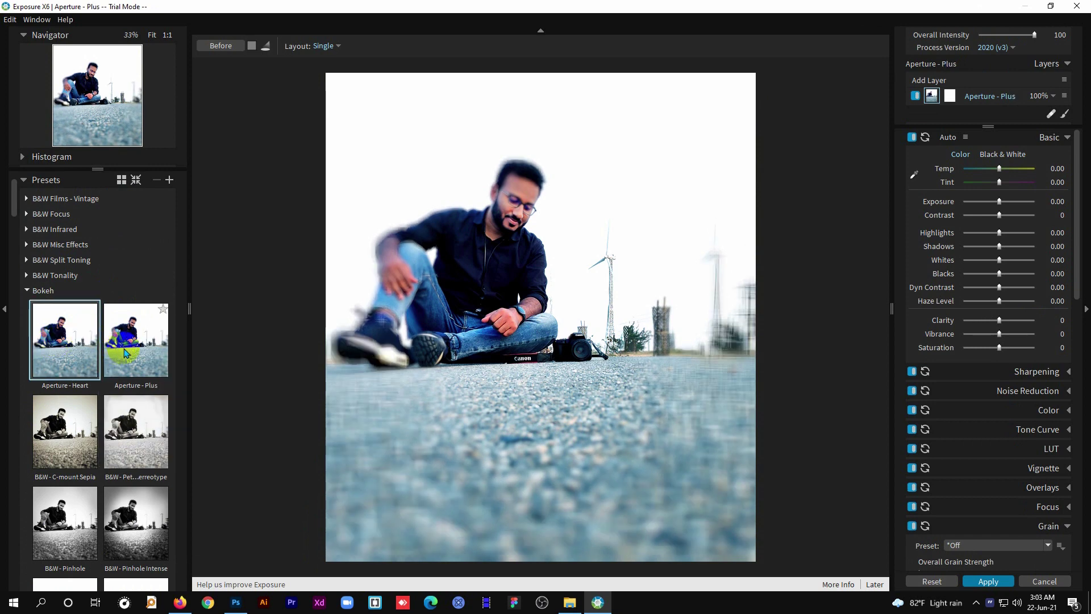
click(140, 424)
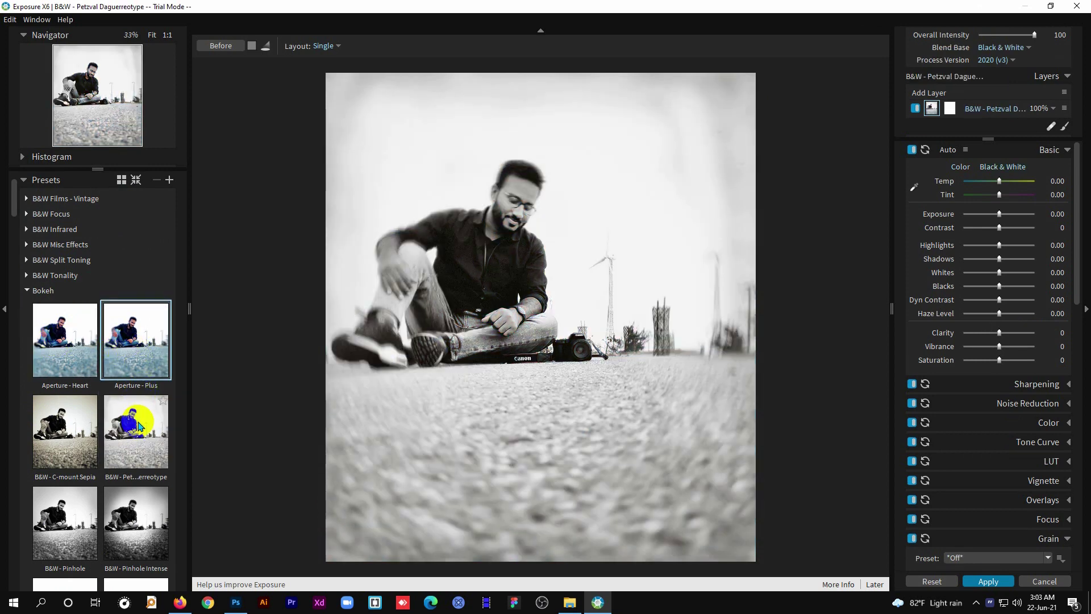
click(69, 426)
- Try Pinhole Intense, Pinhole and Freelens - Horizontal Plane, ending on Lens - Canon 85mm f/1.2L
scroll(71, 421, down, 2)
click(132, 396)
click(75, 398)
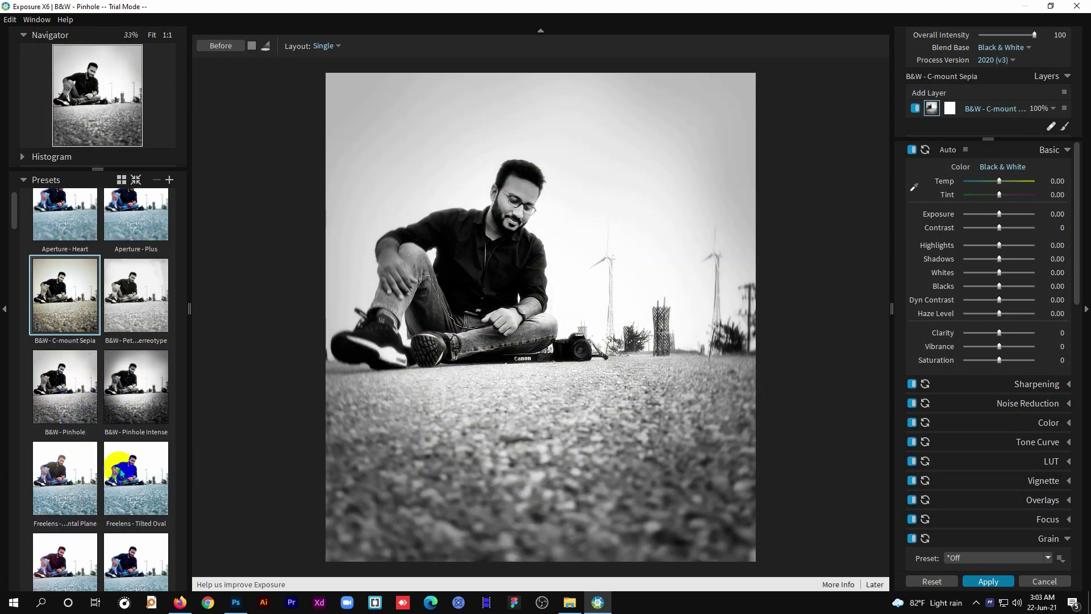
click(78, 476)
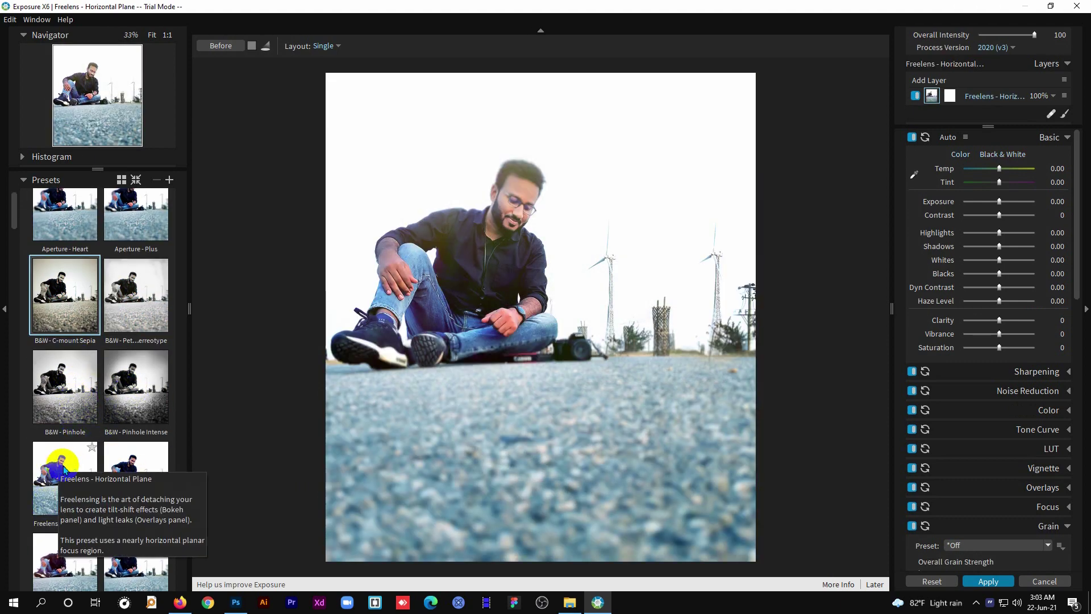
scroll(126, 546, down, 1)
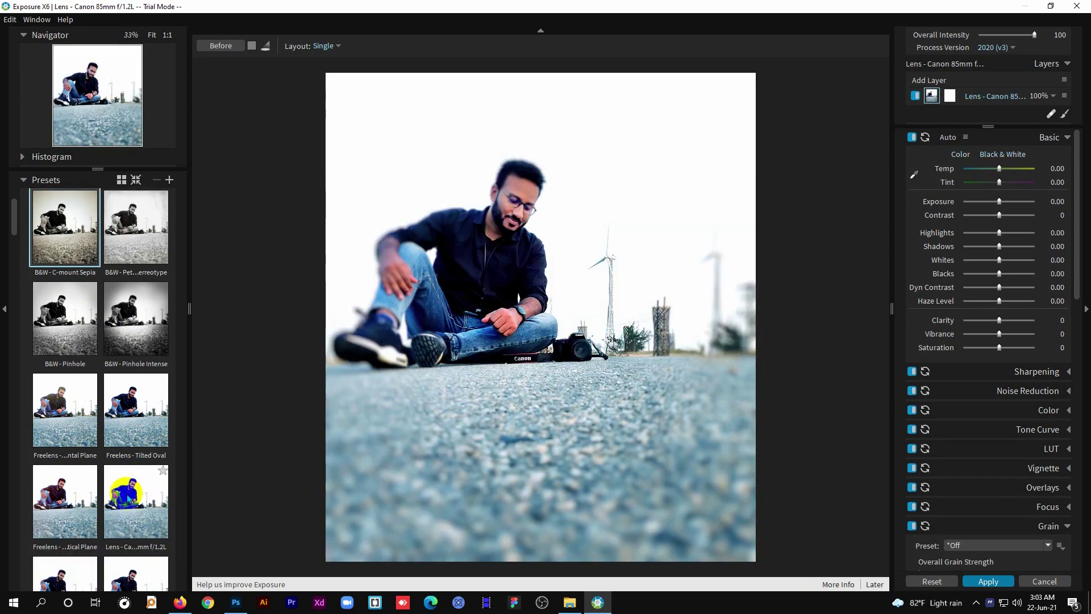
click(121, 492)
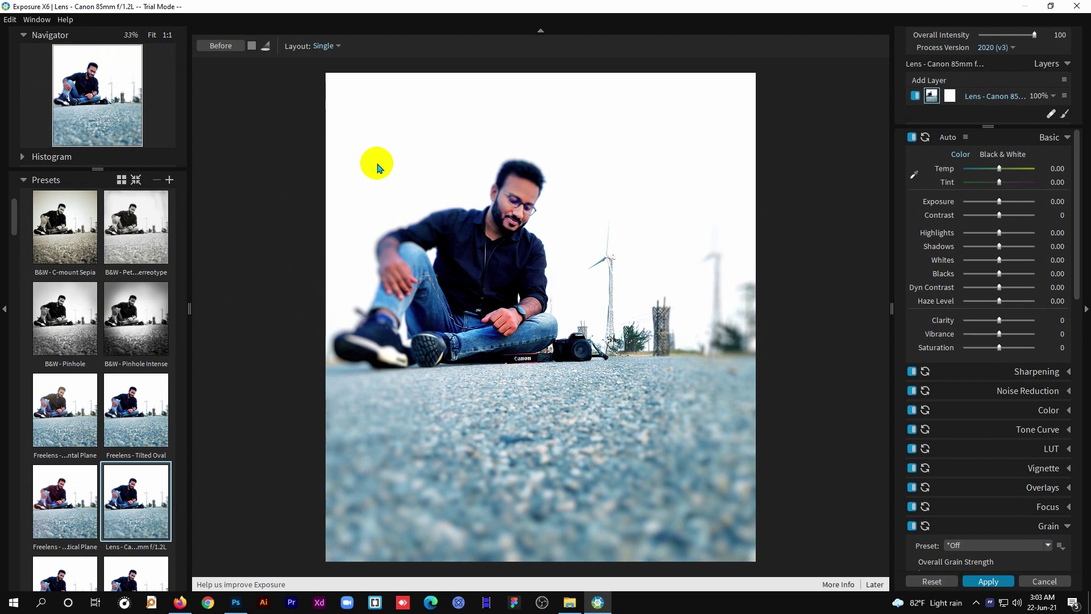
click(221, 46)
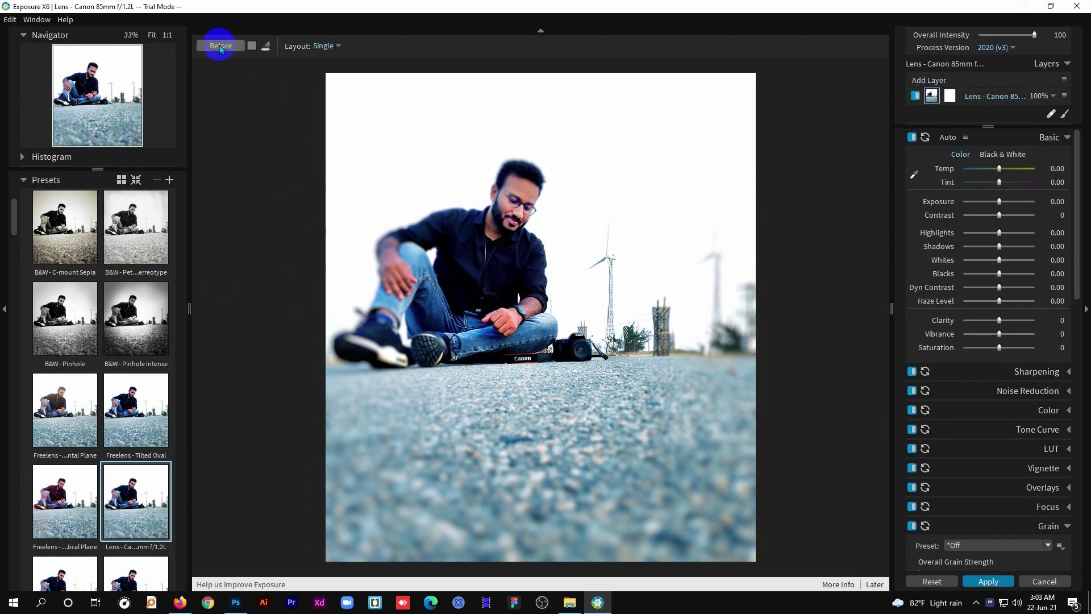
click(220, 46)
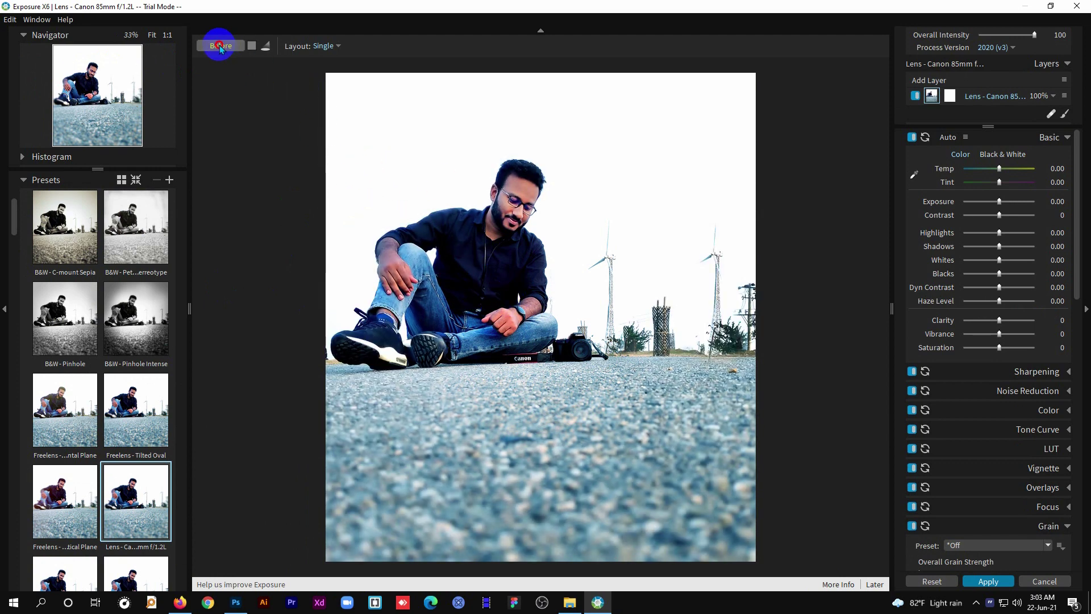
click(220, 46)
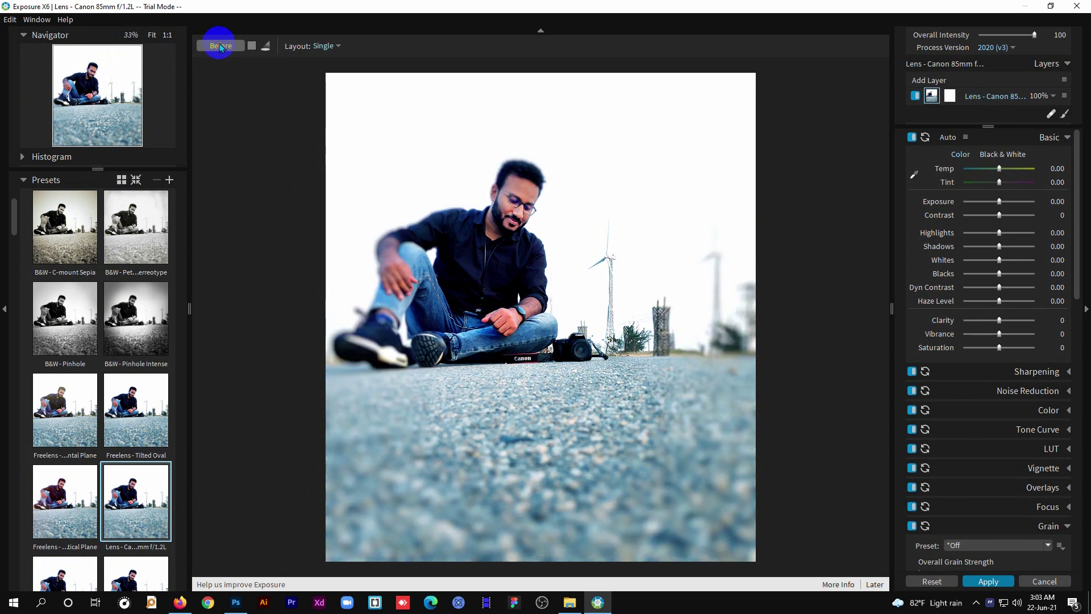
click(253, 50)
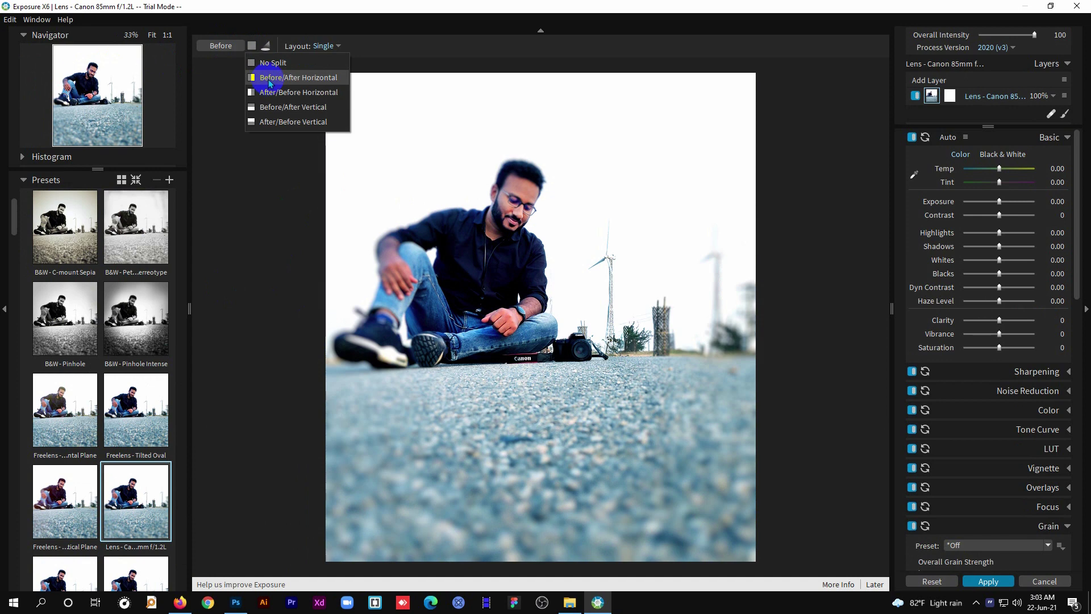
click(269, 79)
click(265, 49)
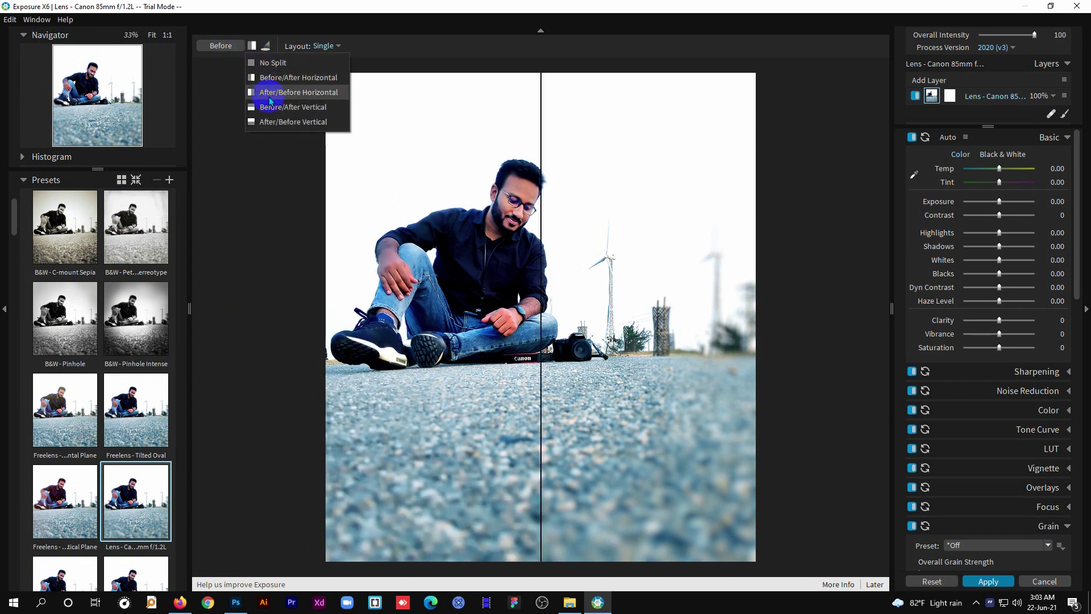
click(269, 94)
click(254, 49)
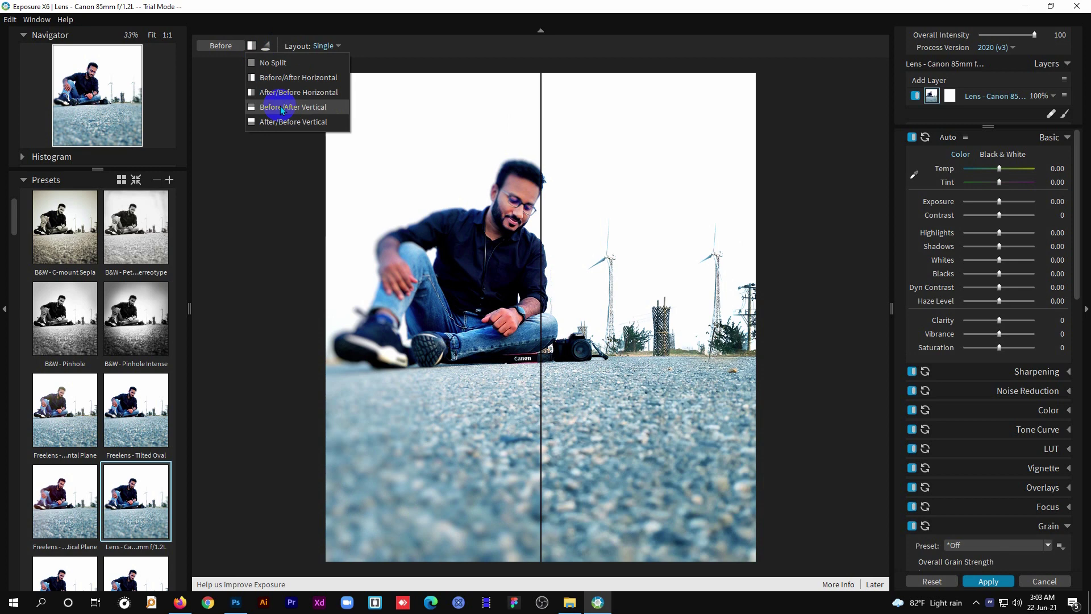
click(284, 107)
click(252, 46)
click(280, 124)
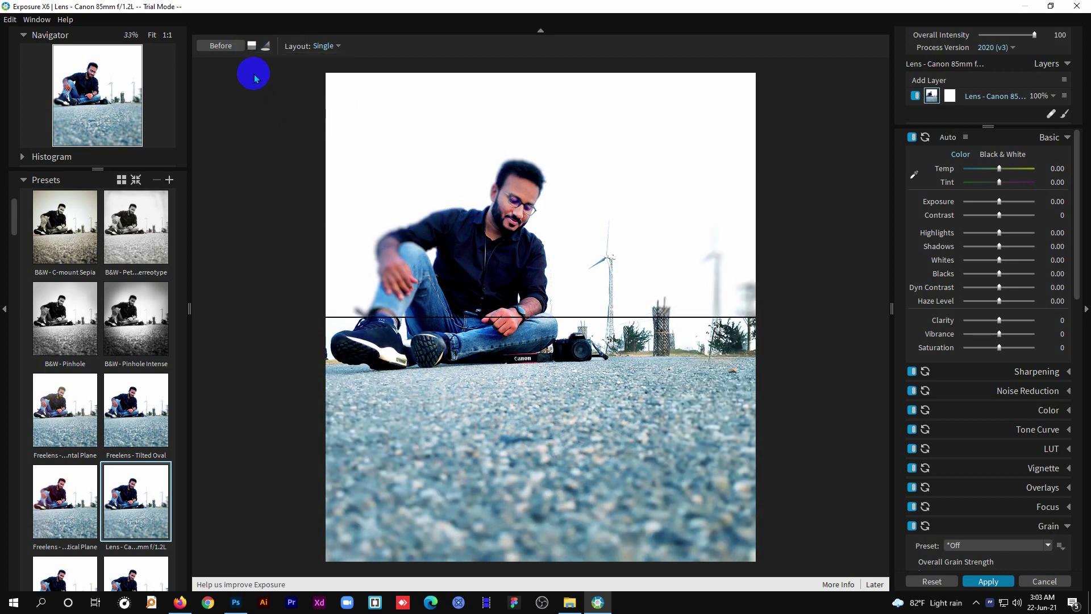
click(252, 49)
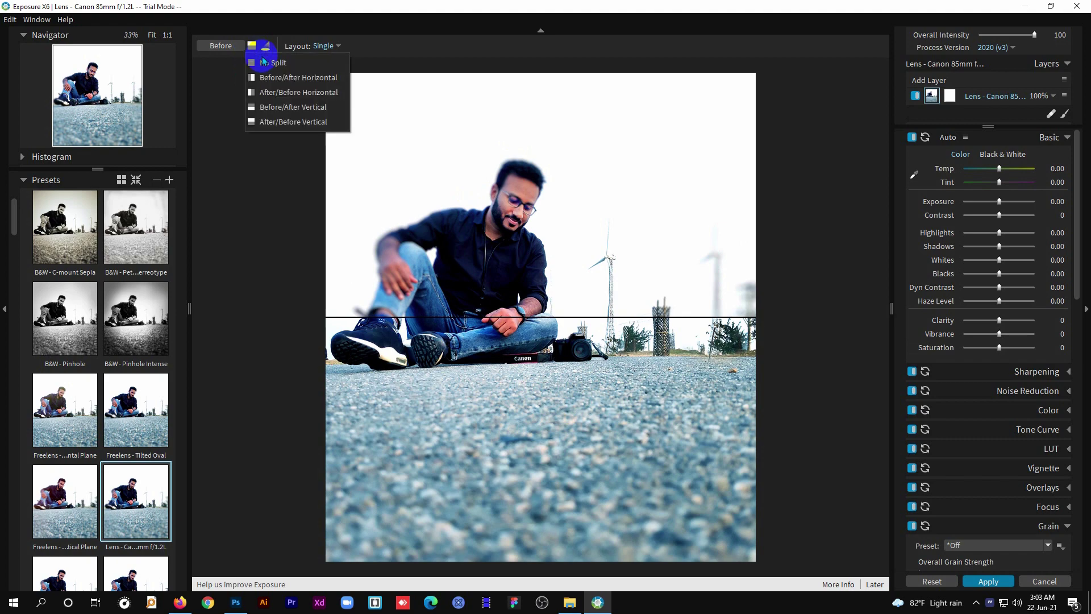
click(267, 61)
- Expand the Faded preset group and apply B&W - High Contrast Blue/Gold to the road portrait
scroll(114, 389, down, 1)
scroll(113, 389, down, 3)
scroll(113, 390, down, 3)
scroll(108, 389, down, 2)
click(93, 389)
scroll(108, 393, down, 3)
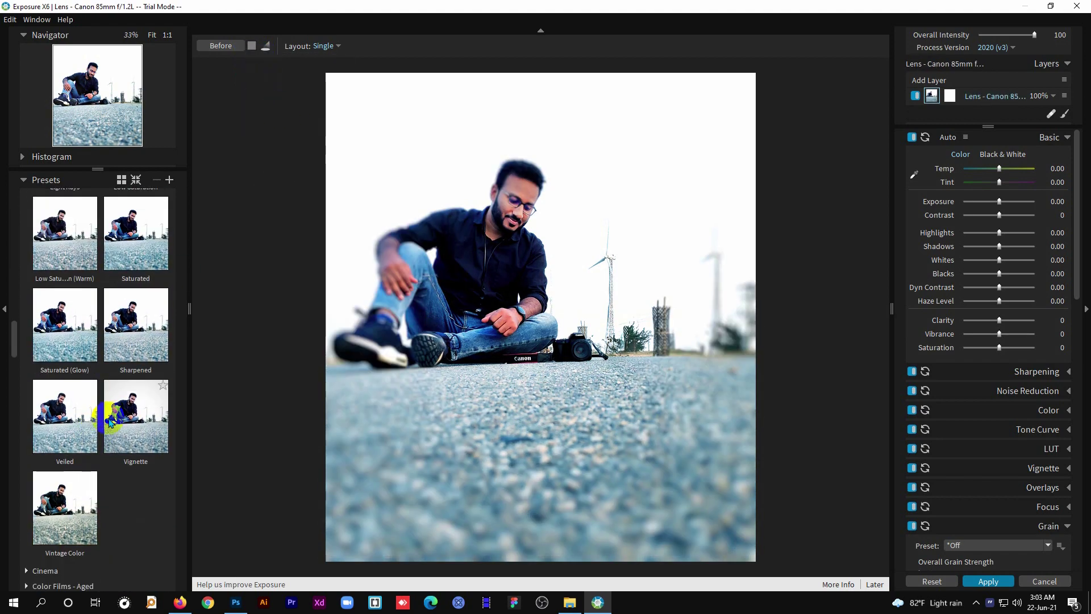
scroll(108, 418, down, 5)
scroll(85, 415, down, 3)
scroll(75, 405, down, 1)
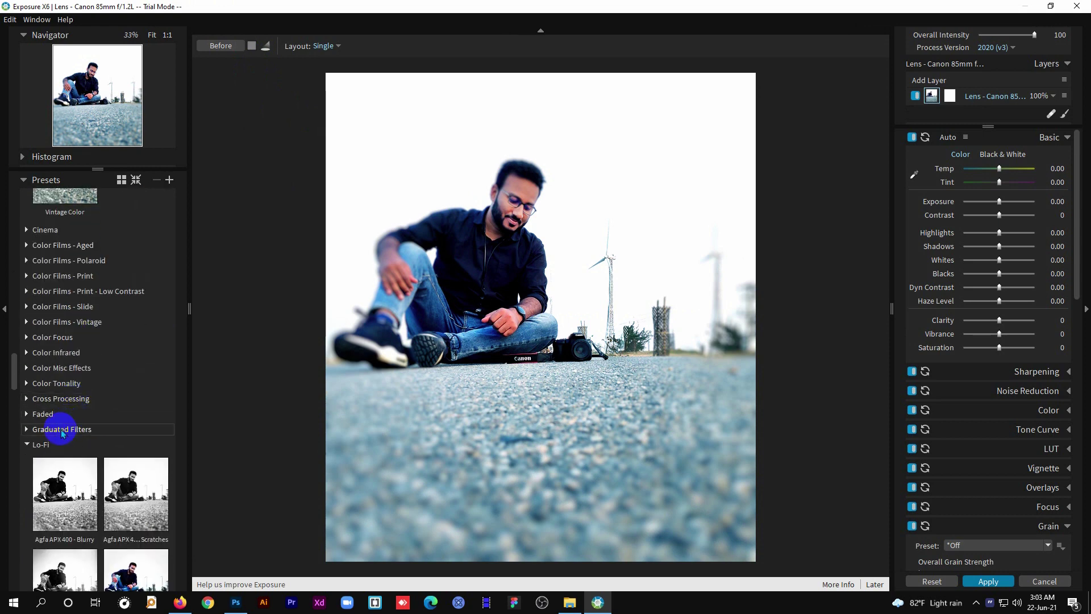
click(44, 406)
scroll(96, 392, down, 2)
click(136, 336)
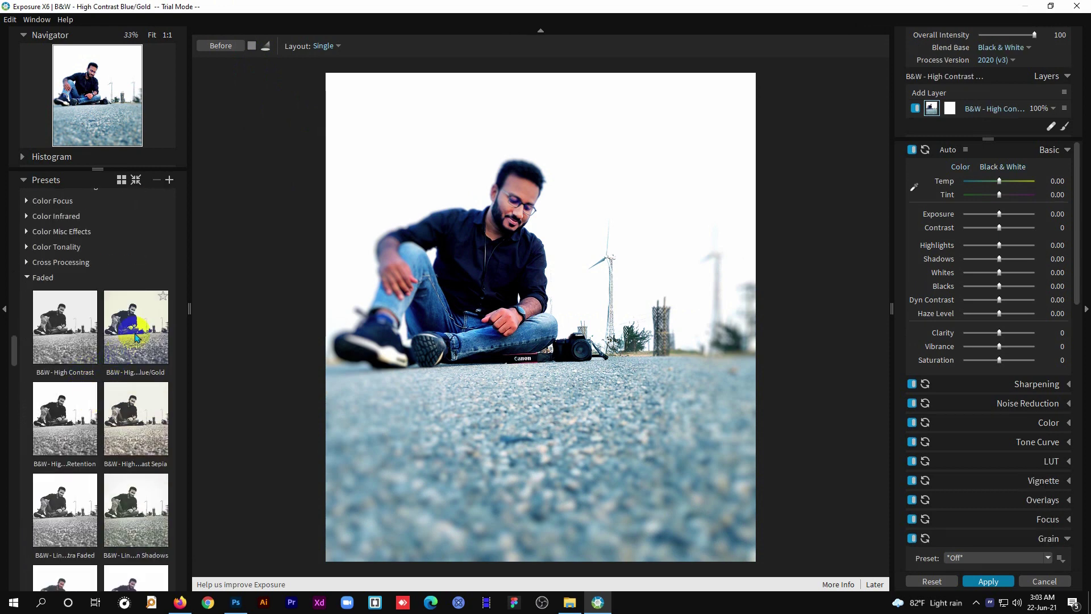
- Try sepia, Linear Green Shadows, Extra Faded Blue/Gold, Low Contrast Warm, Sharp Cool Highlights and Soft Yellow Glow presets
scroll(135, 336, down, 2)
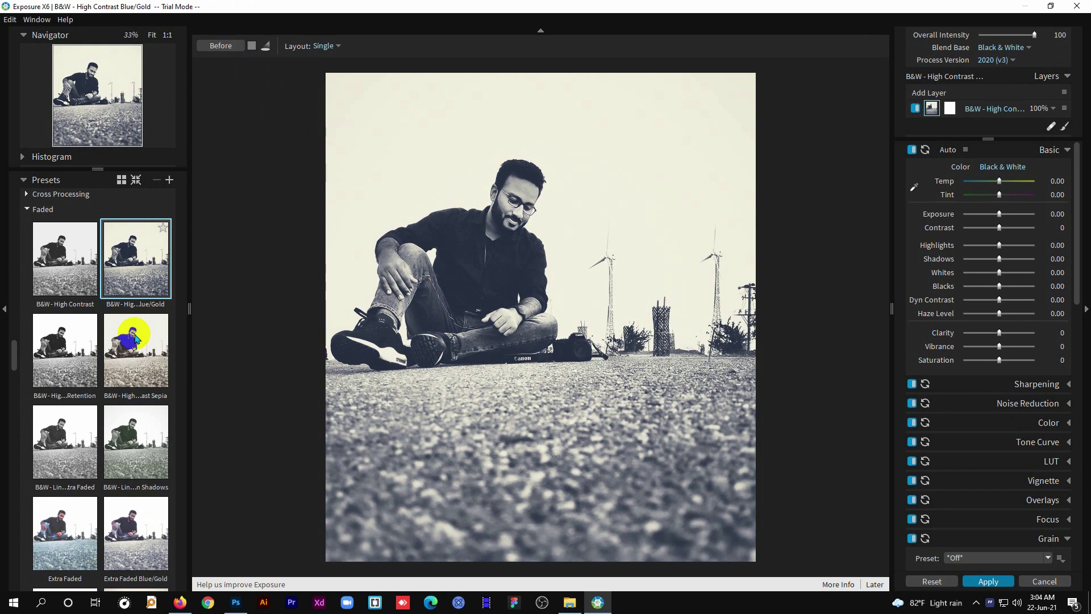
click(134, 330)
scroll(134, 329, down, 2)
click(135, 364)
scroll(135, 363, down, 1)
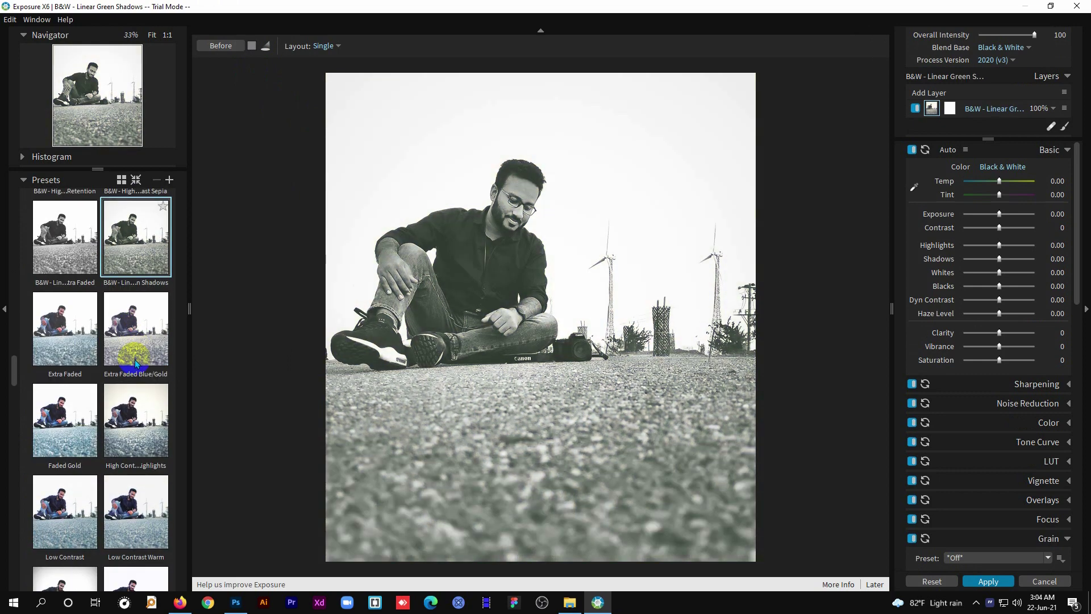
click(131, 344)
scroll(122, 341, down, 1)
click(104, 339)
scroll(104, 340, down, 1)
click(135, 329)
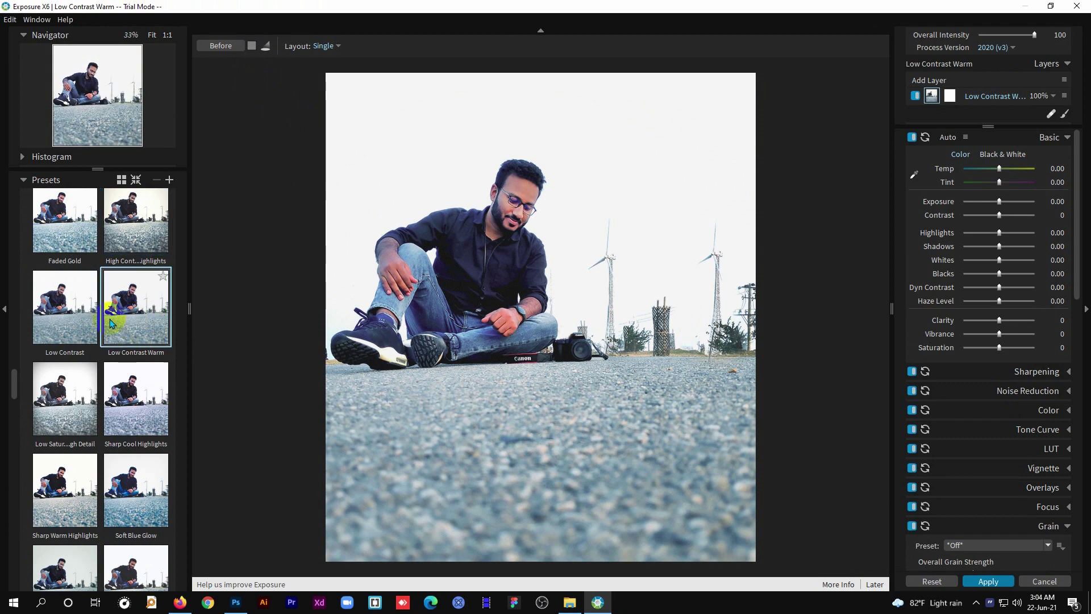
scroll(123, 323, down, 1)
click(123, 323)
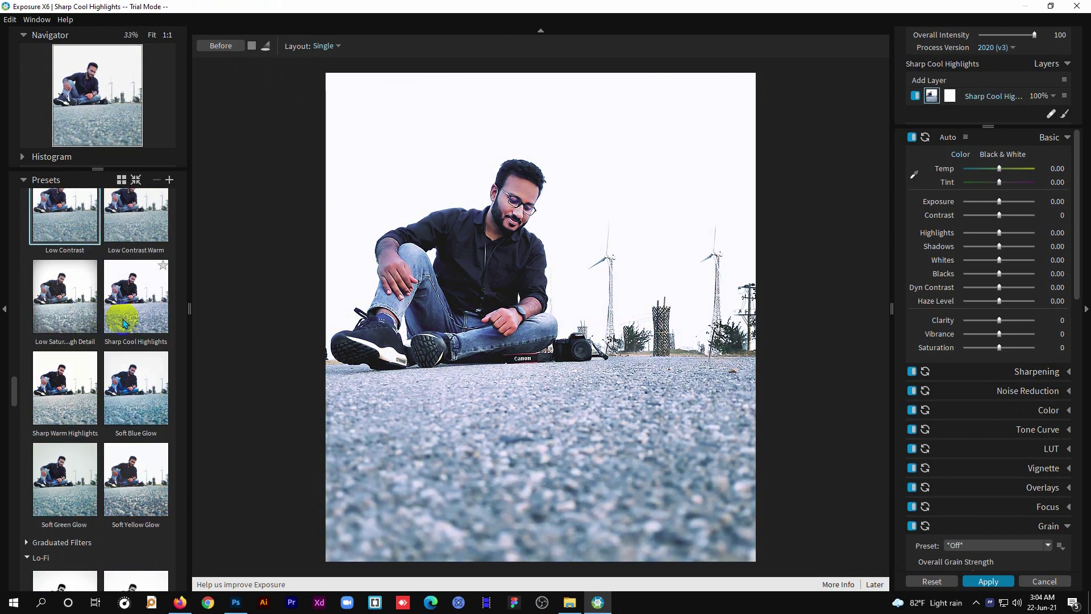
scroll(138, 312, down, 2)
click(138, 323)
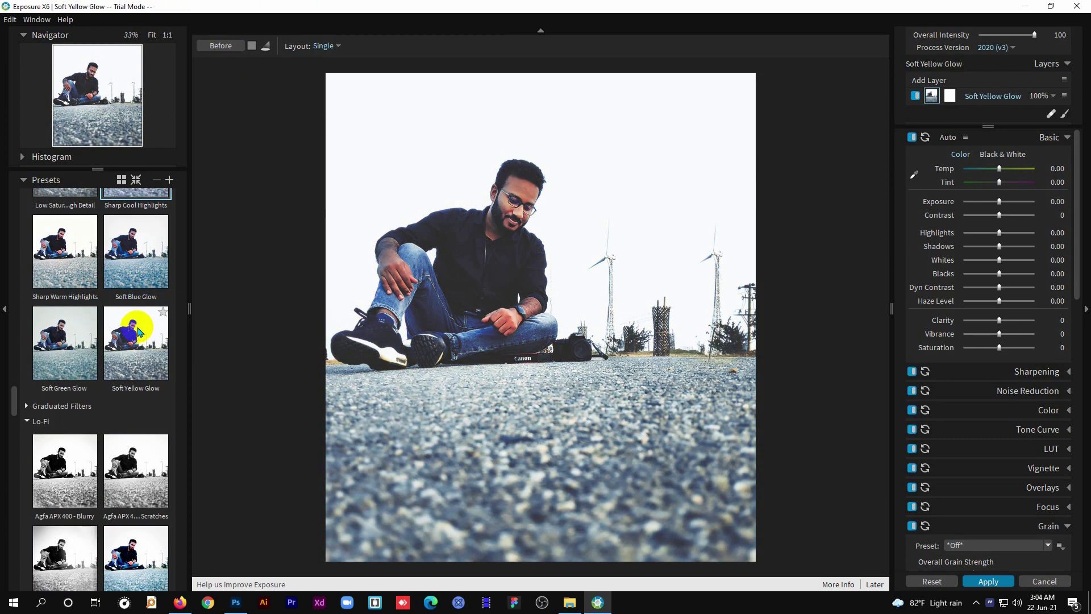
- Try the Agfa APX 400 - Blurry and Agfa RSX II 100 - Blur & Dust film presets
scroll(138, 324, down, 2)
scroll(88, 345, down, 1)
click(98, 339)
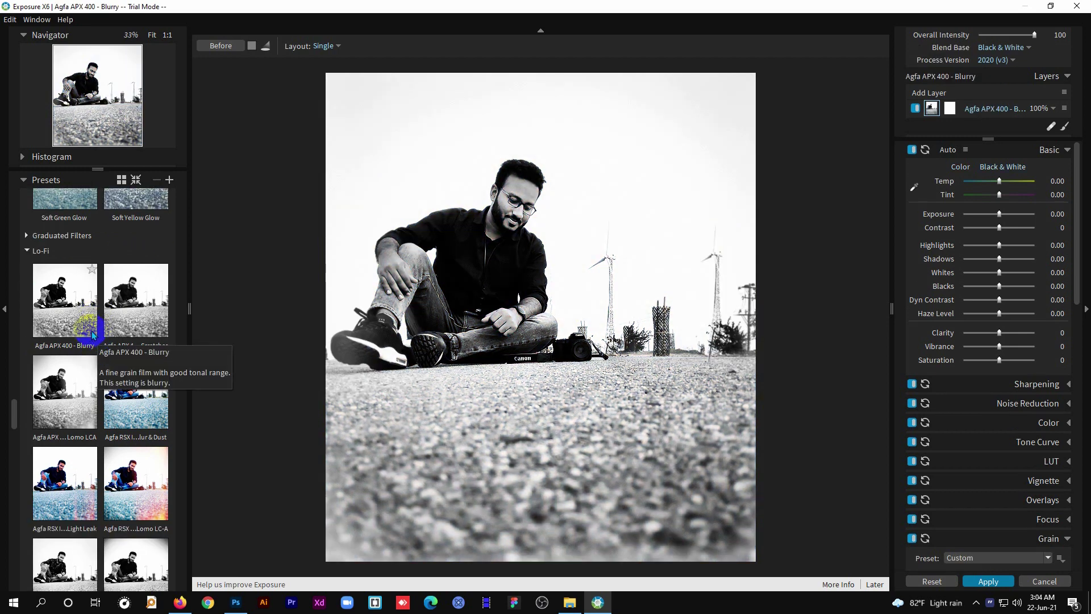
mouse_move(135, 299)
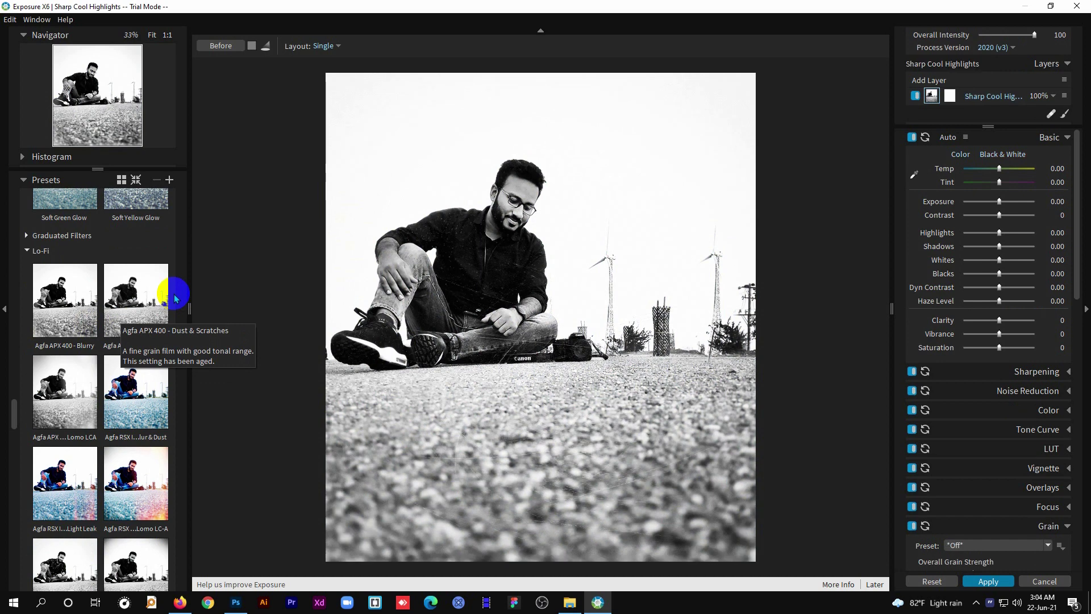
click(143, 390)
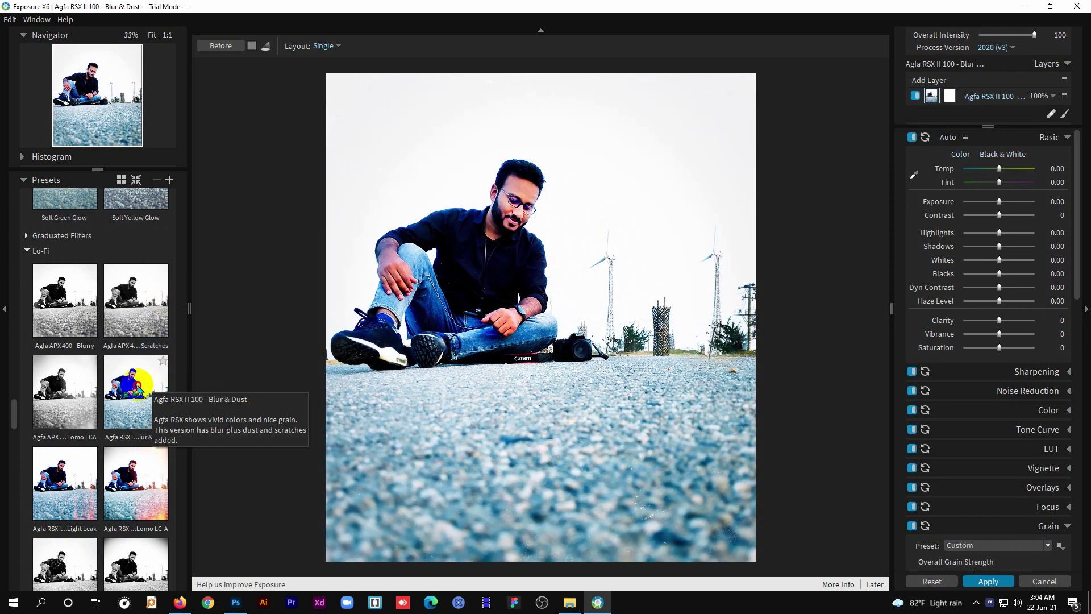
scroll(137, 388, down, 1)
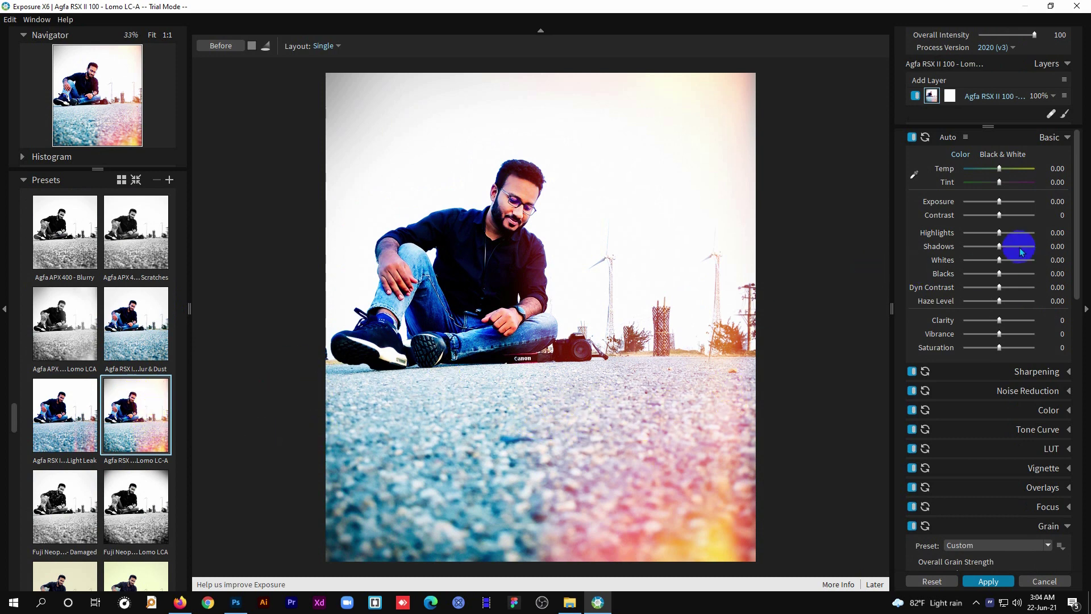
scroll(988, 301, down, 2)
scroll(1023, 313, down, 2)
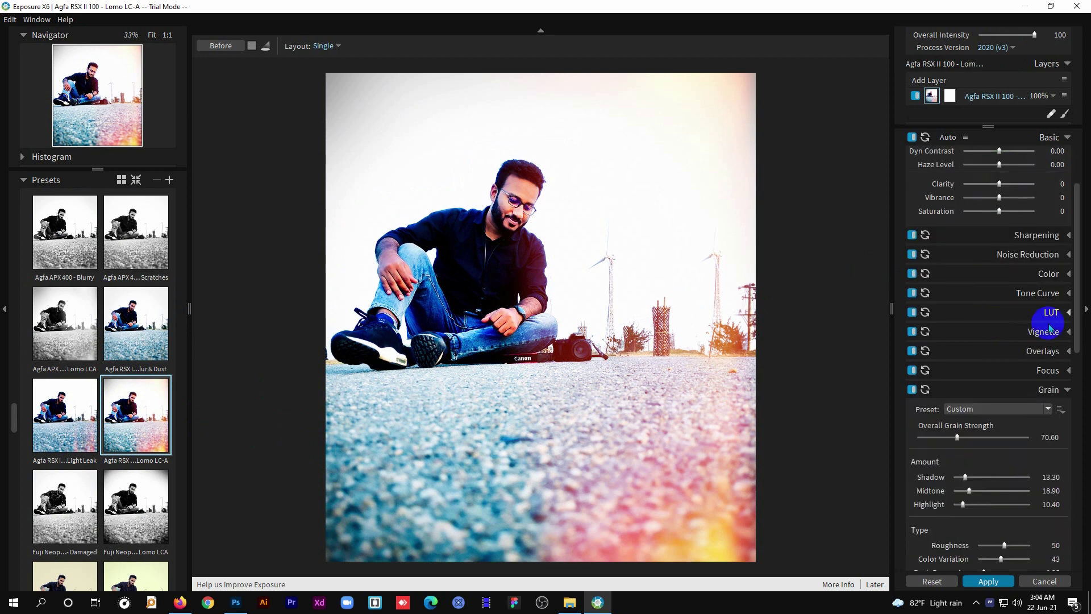
- Enable a border overlay and try grunge and watercolour border styles
click(1064, 351)
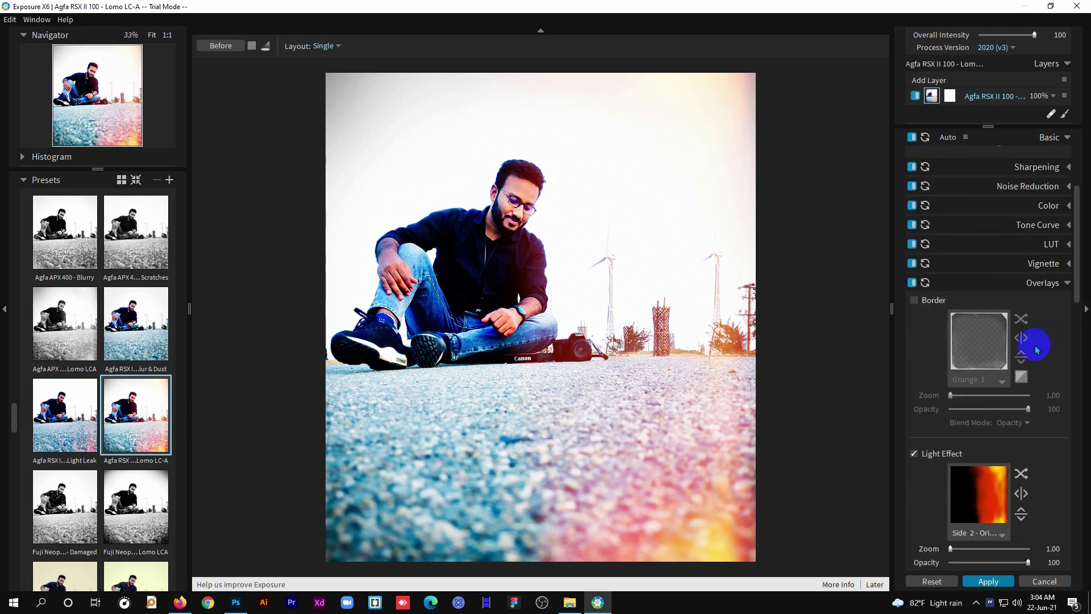
click(915, 301)
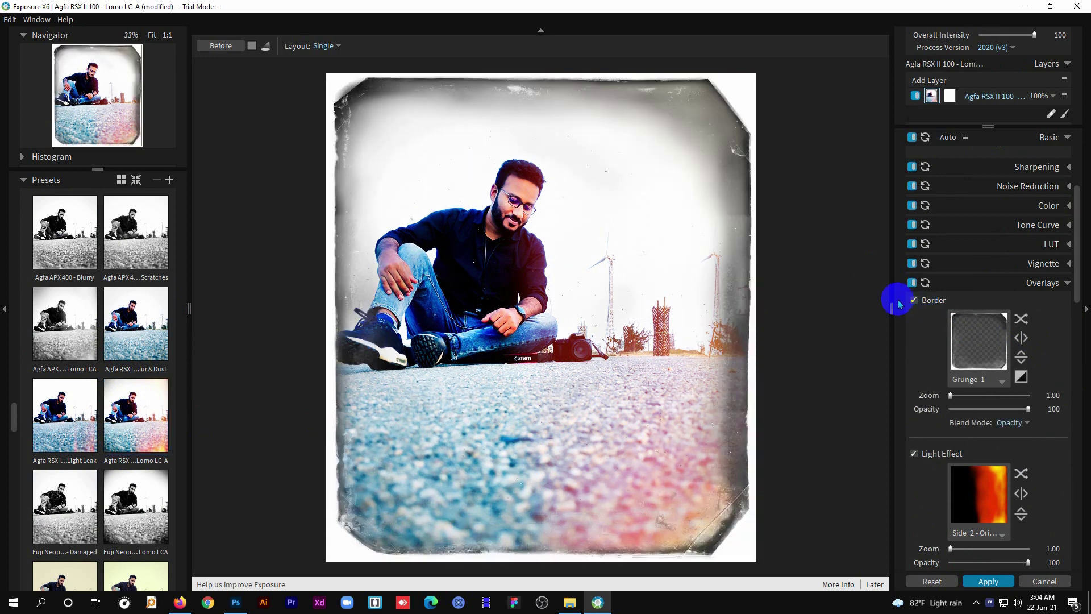
click(1002, 383)
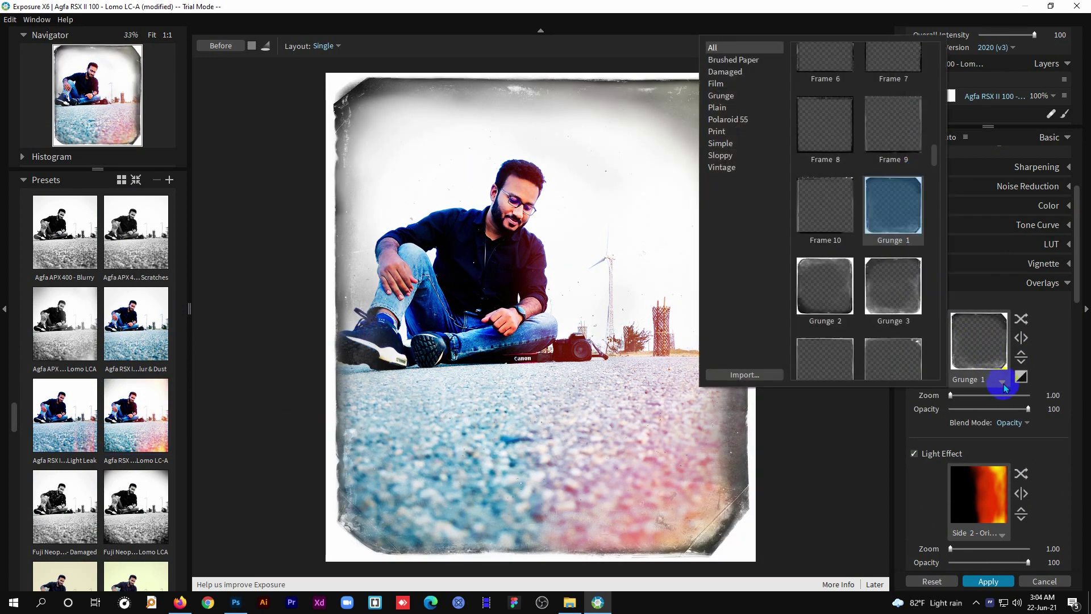
scroll(827, 142, up, 5)
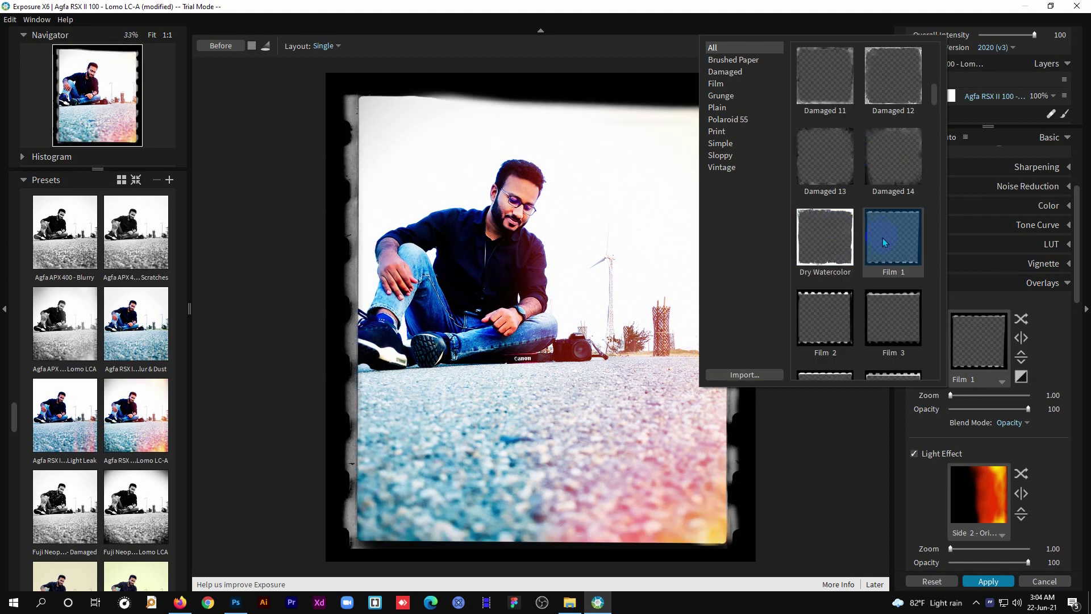
click(825, 276)
- Test the Film 3 film-strip border's size and opacity, then turn the border off
click(885, 314)
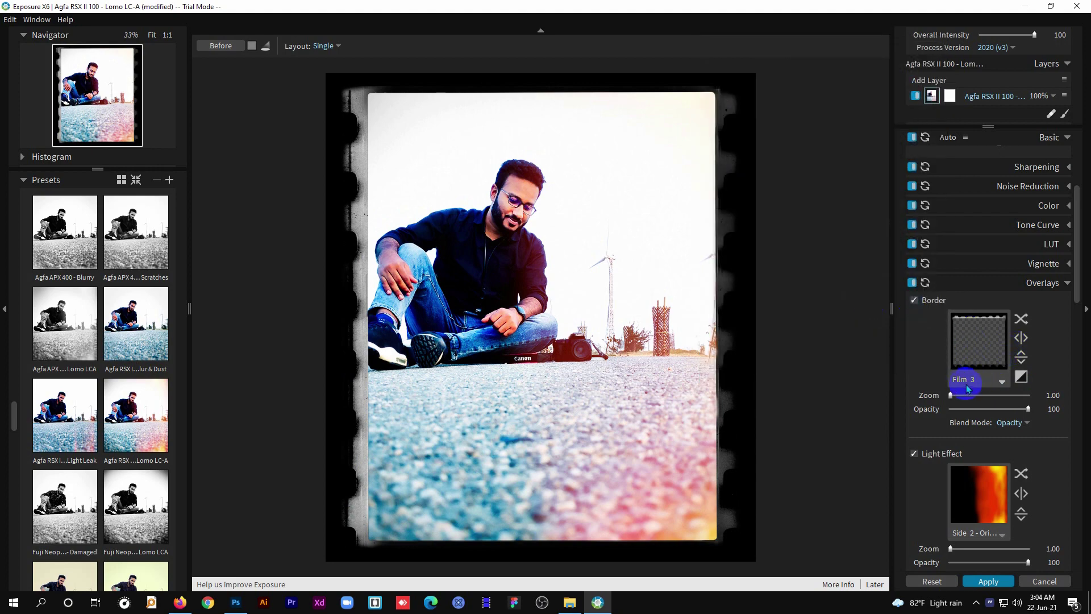
drag(951, 393, 958, 395)
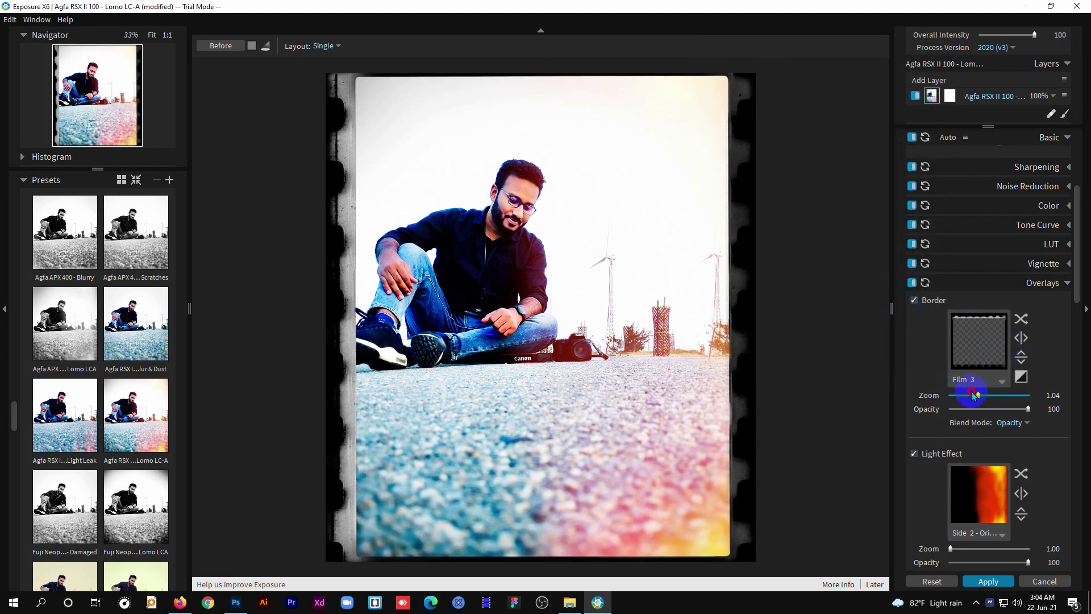
drag(1028, 409, 1037, 412)
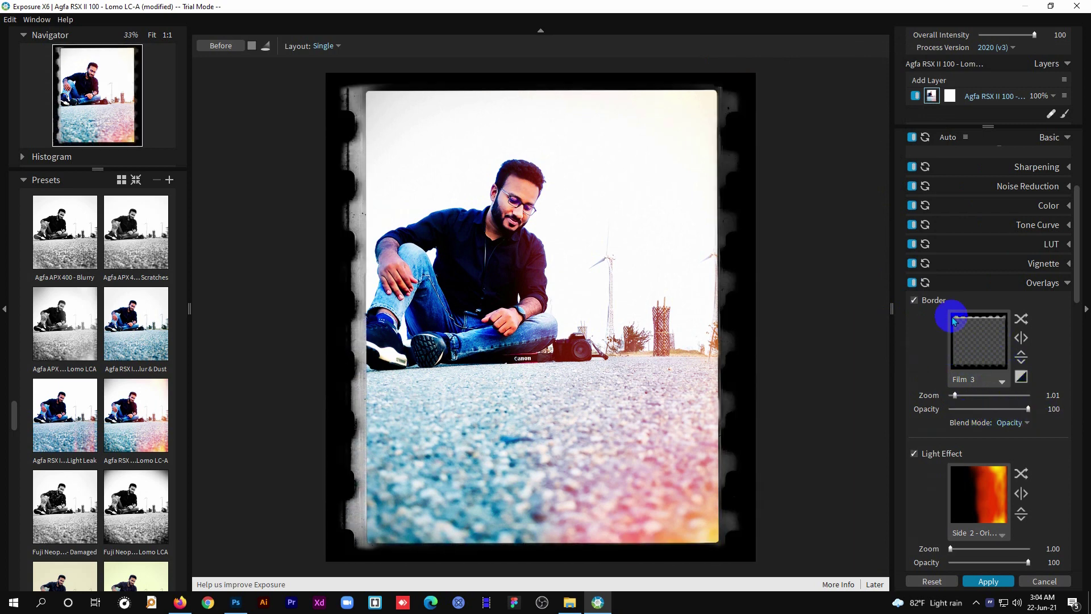
click(915, 301)
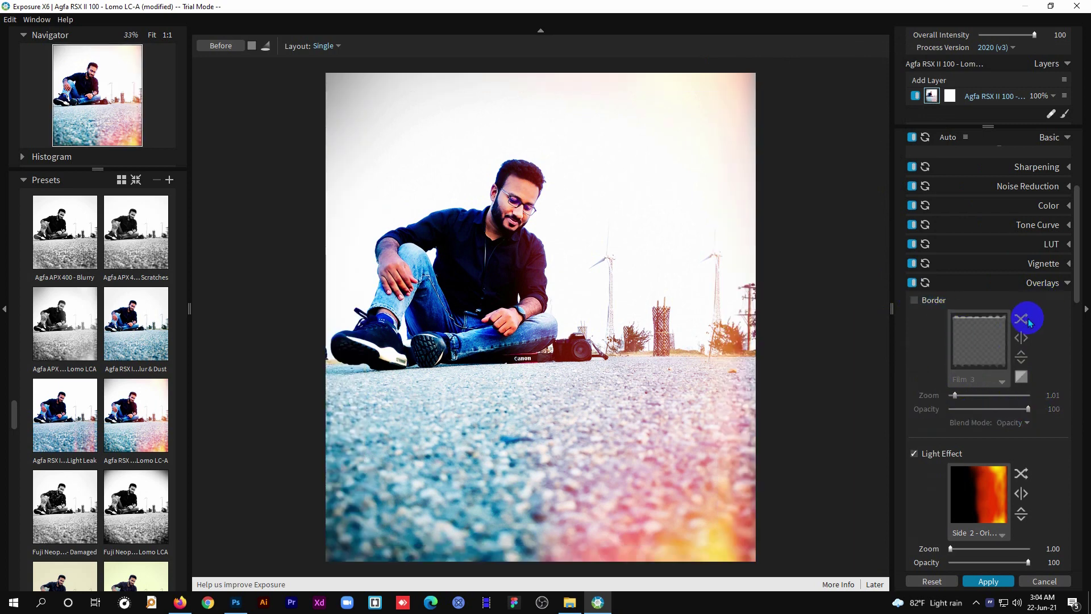
scroll(1026, 318, down, 3)
scroll(1000, 347, down, 2)
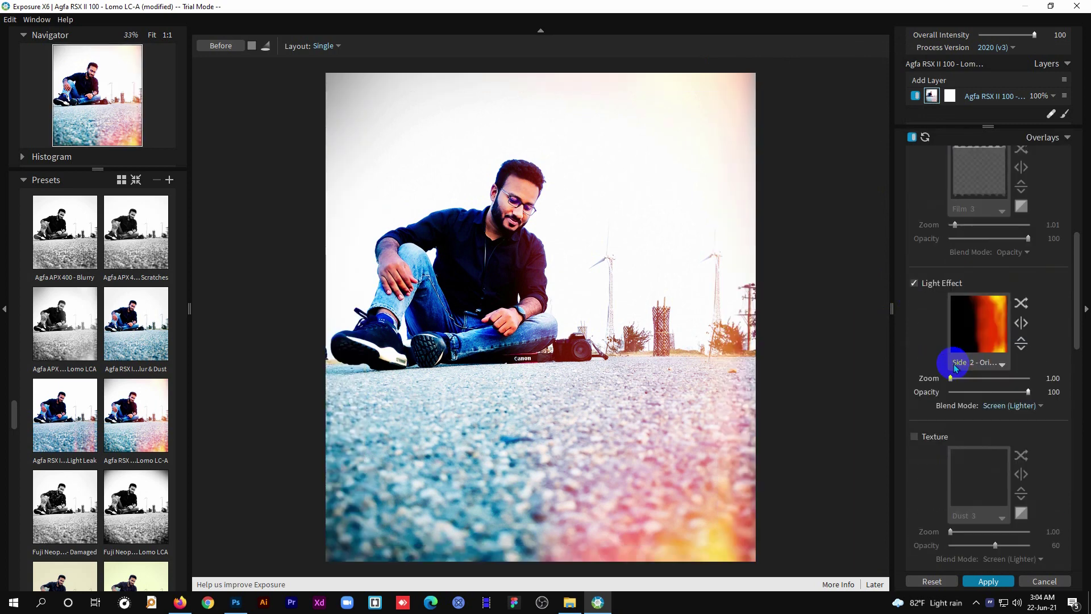
- Try the Ring of Fire Warm, light-leak and flare light-effect overlays
click(1004, 365)
click(842, 111)
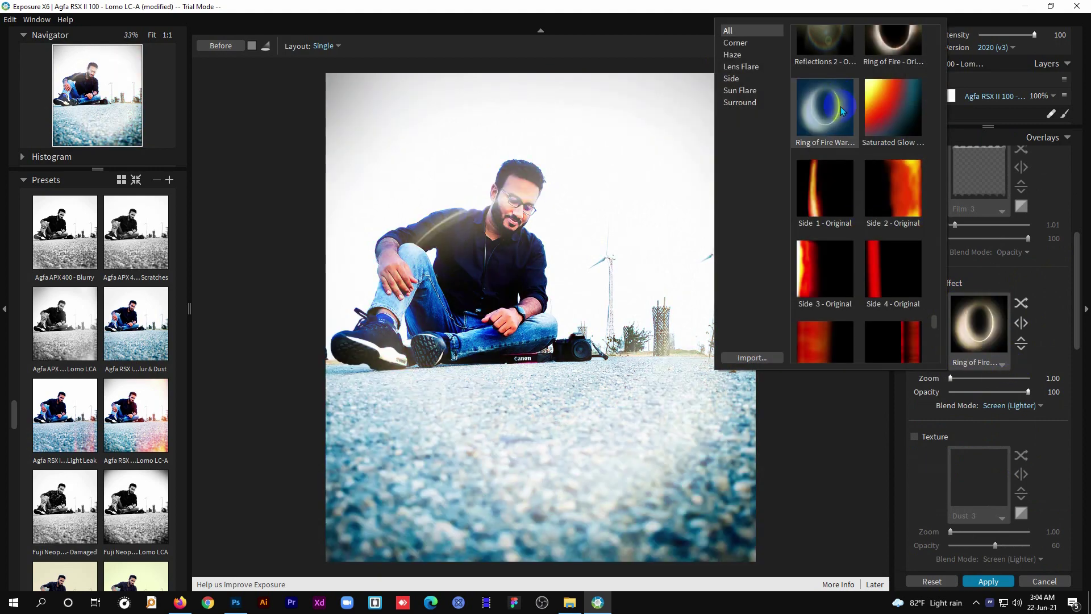
scroll(830, 113, up, 3)
scroll(829, 170, up, 3)
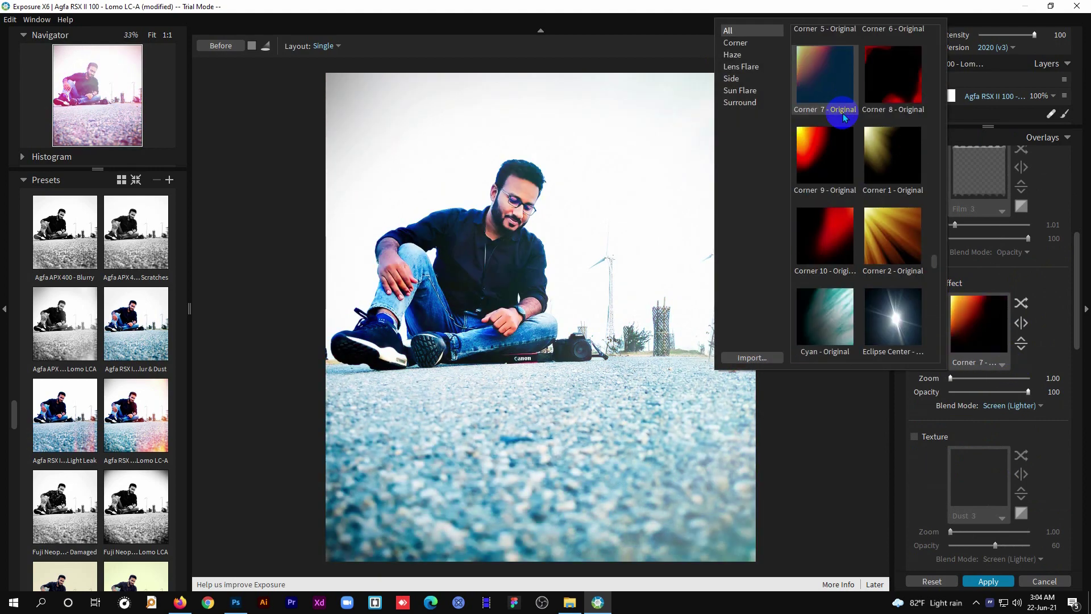
scroll(830, 227, down, 3)
click(828, 241)
scroll(827, 228, up, 5)
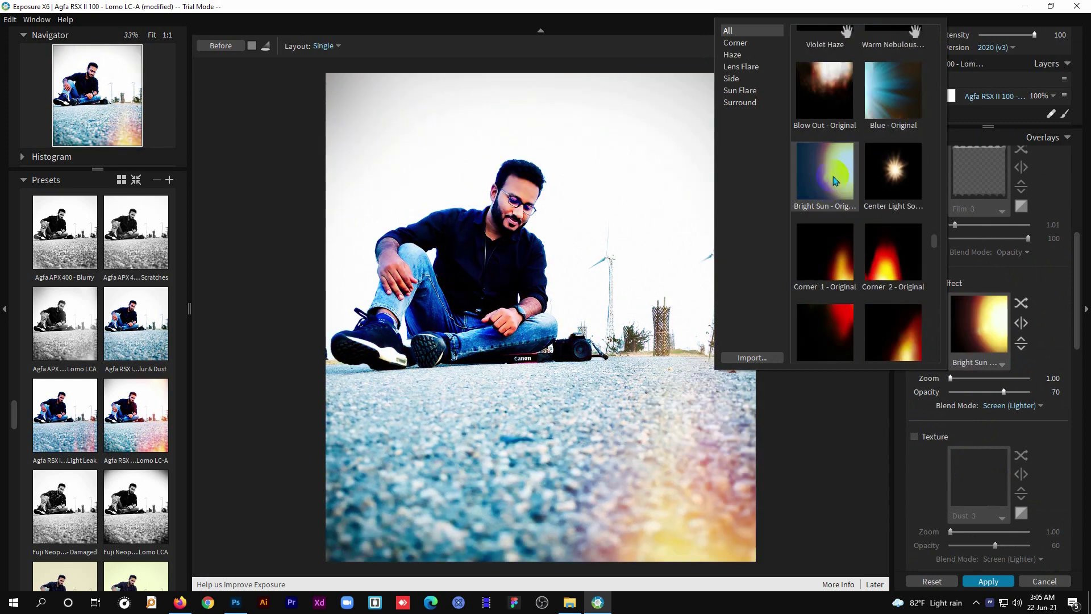
scroll(818, 199, down, 5)
scroll(810, 171, up, 4)
click(807, 161)
scroll(807, 161, up, 5)
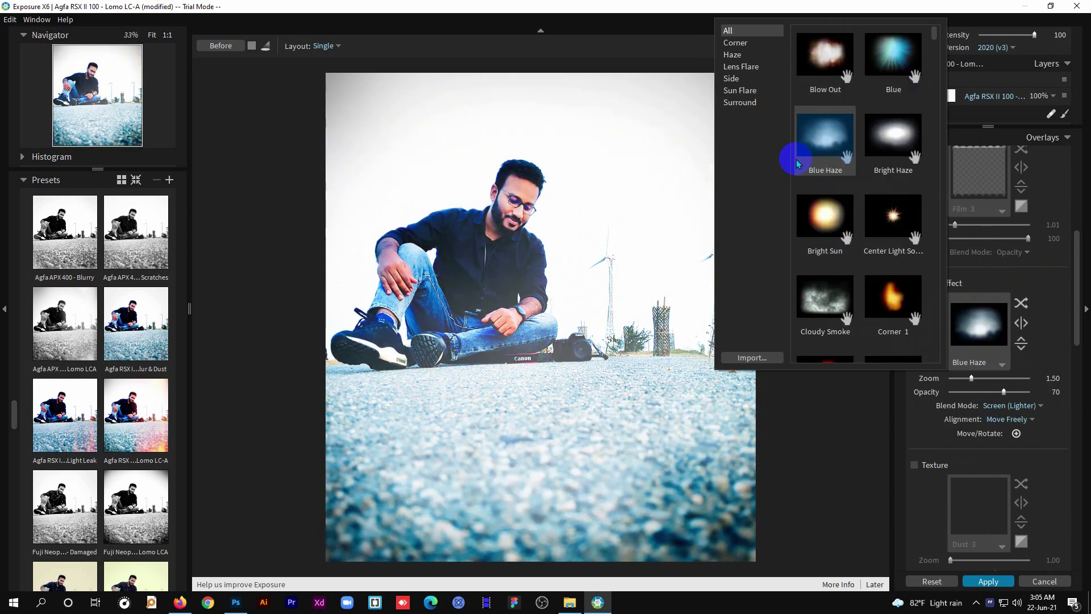
- Apply the Blue light effect, move it across the photo, and shrink it to zoom 1.33
click(829, 61)
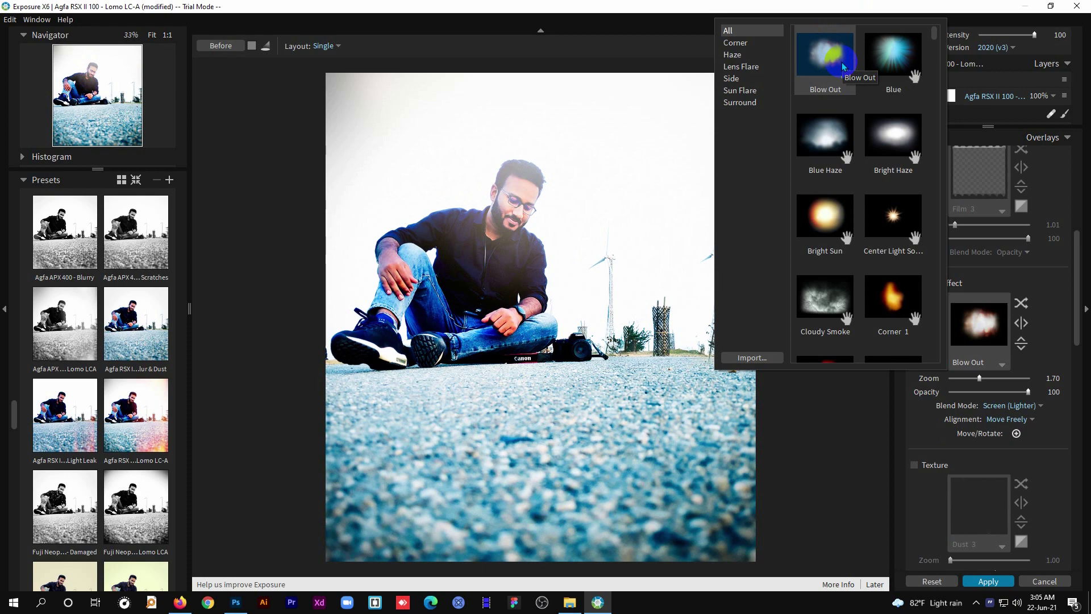
click(887, 57)
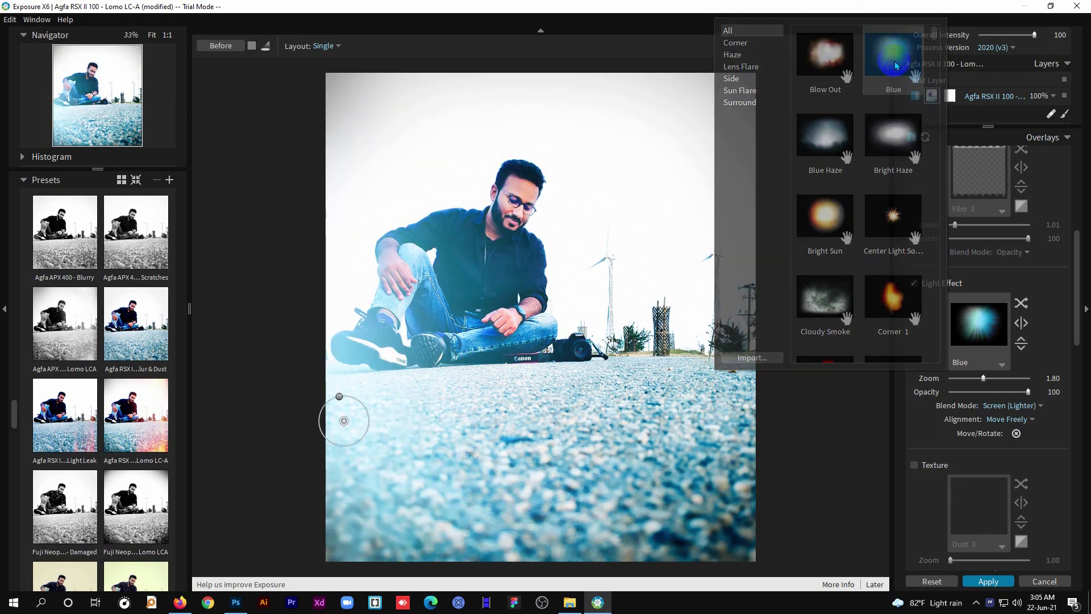
mouse_move(344, 420)
mouse_down()
mouse_move(605, 231)
mouse_move(646, 281)
mouse_move(496, 146)
mouse_move(487, 103)
mouse_move(560, 117)
mouse_move(555, 159)
mouse_move(645, 138)
mouse_up()
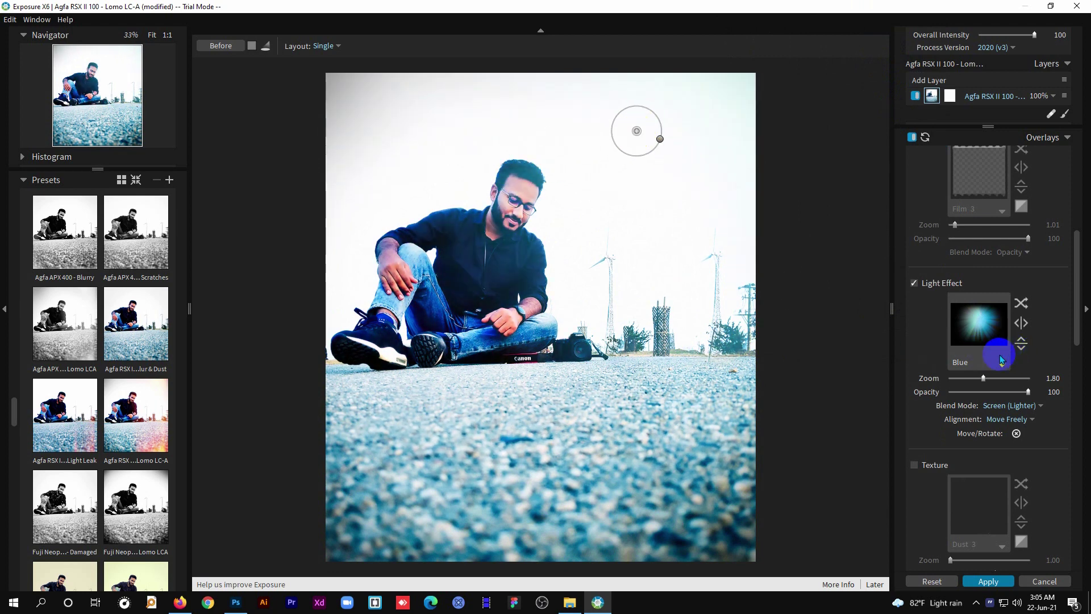
click(914, 283)
mouse_move(982, 378)
mouse_down()
mouse_move(1017, 378)
mouse_move(965, 379)
mouse_up()
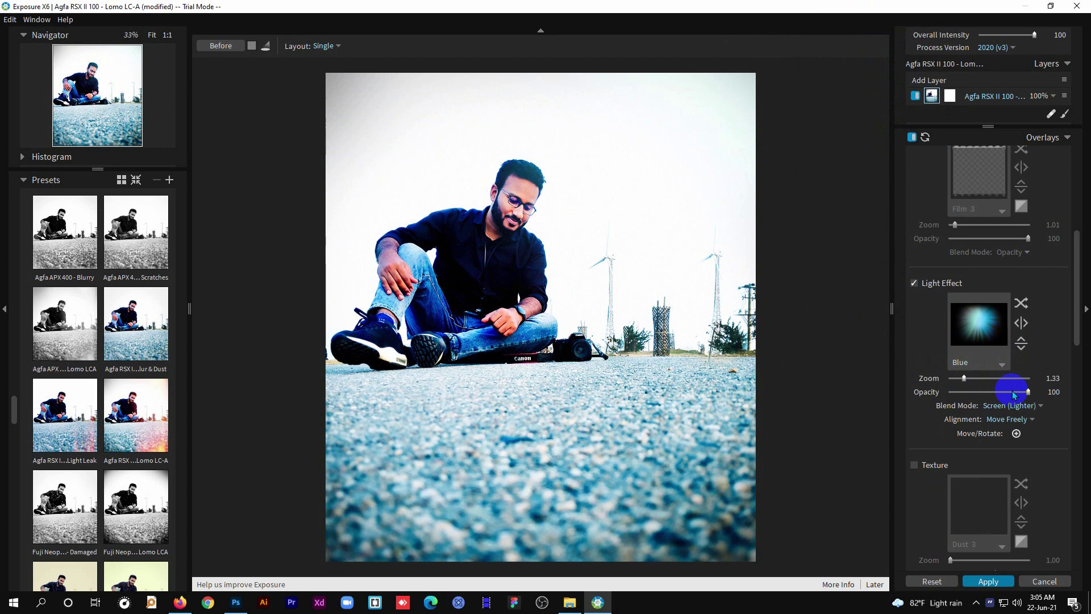
scroll(1016, 402, down, 1)
- Enable a texture overlay and try Dust 13, Dust 11 and Fundy Finish textures
scroll(1017, 402, down, 1)
click(915, 397)
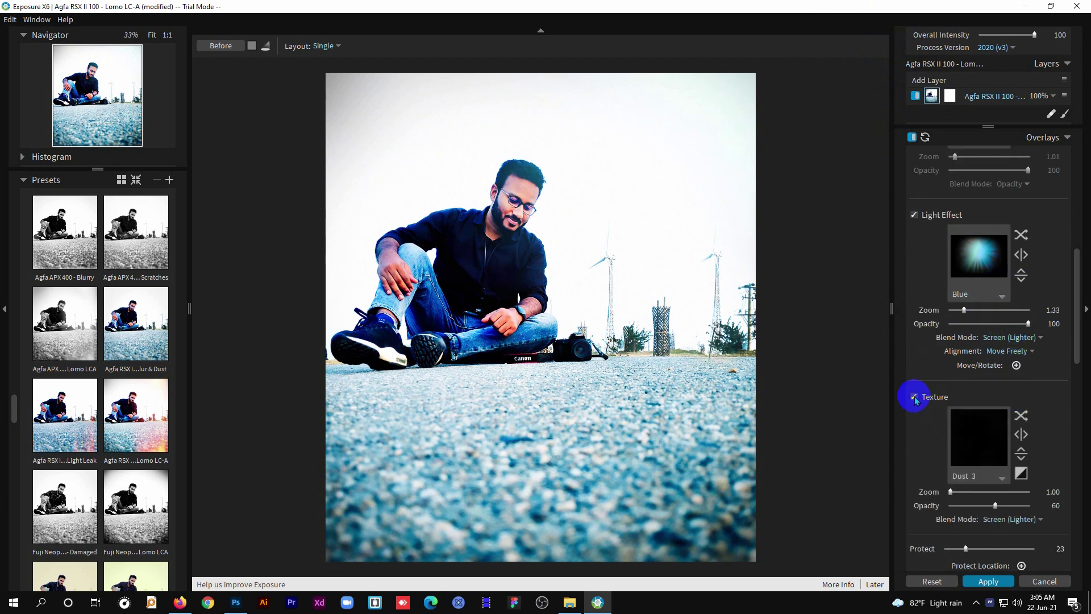
click(1001, 478)
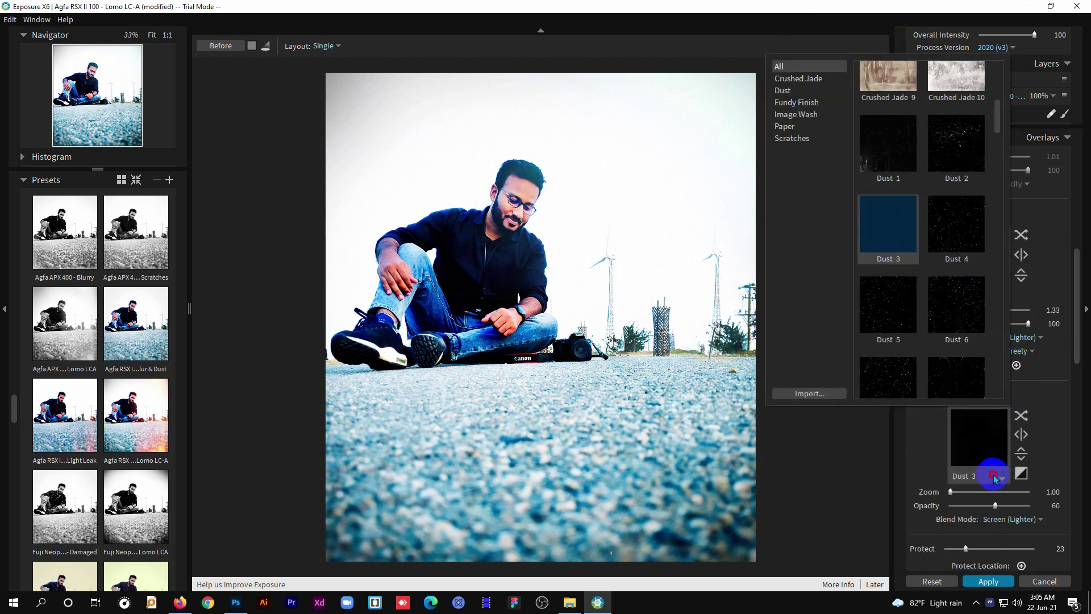
click(921, 257)
scroll(922, 259, down, 5)
click(888, 214)
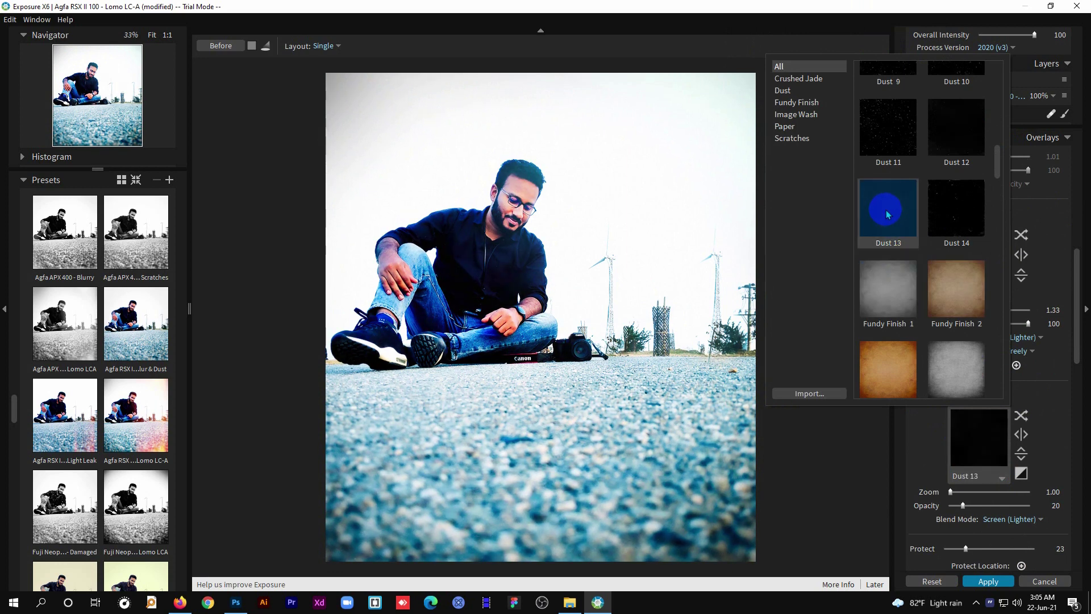
click(905, 152)
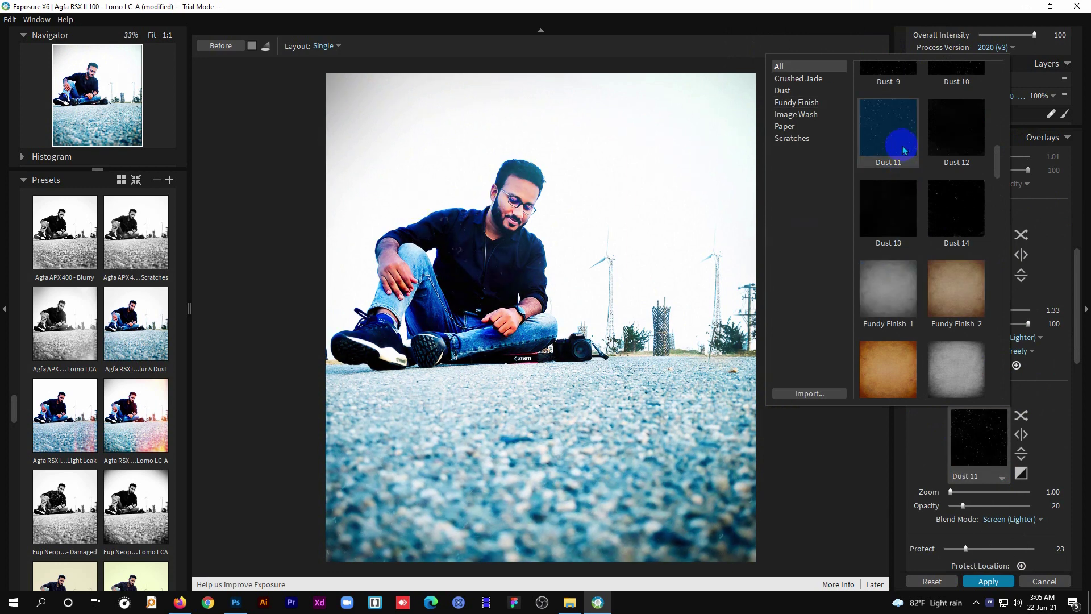
click(955, 226)
click(890, 301)
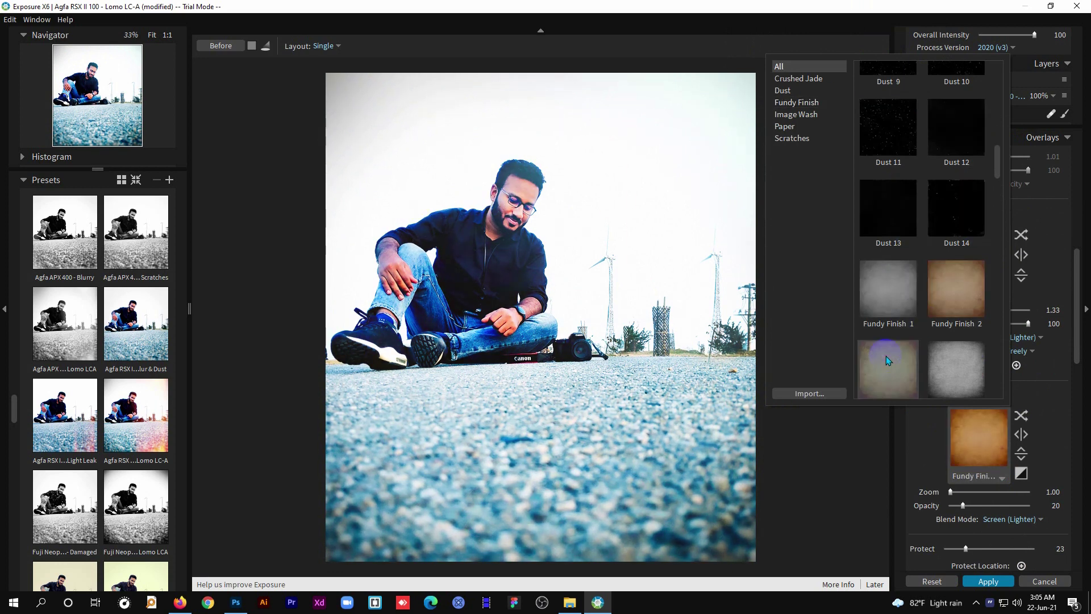
scroll(898, 318, up, 5)
click(936, 239)
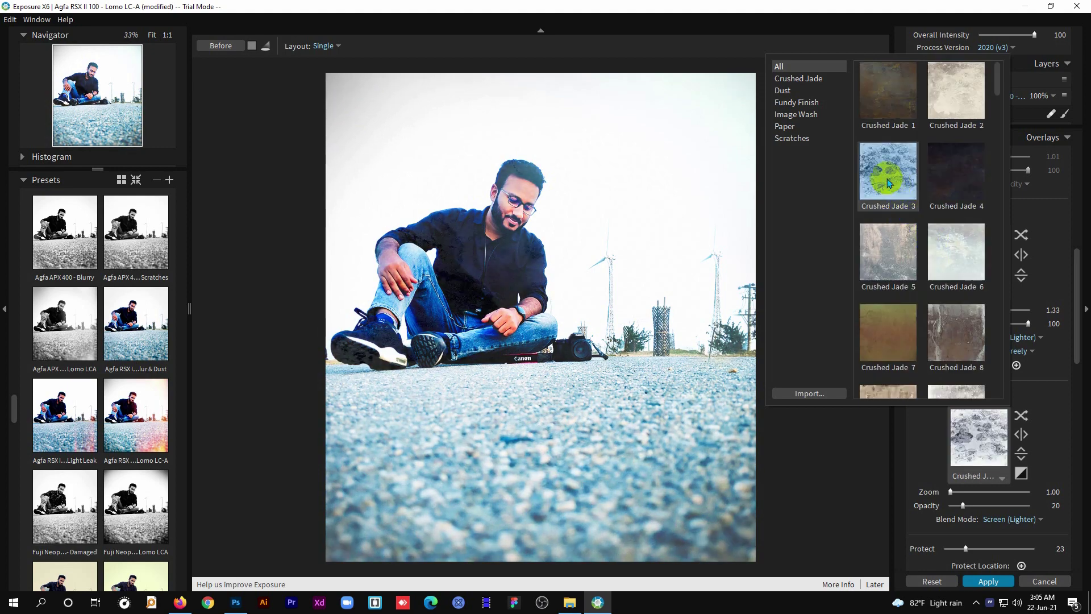
- Try Crushed Jade and several Scratches textures, settling on Scratches 10
click(897, 113)
click(925, 133)
scroll(921, 227, down, 10)
scroll(909, 239, down, 5)
click(888, 236)
click(894, 307)
scroll(894, 307, down, 5)
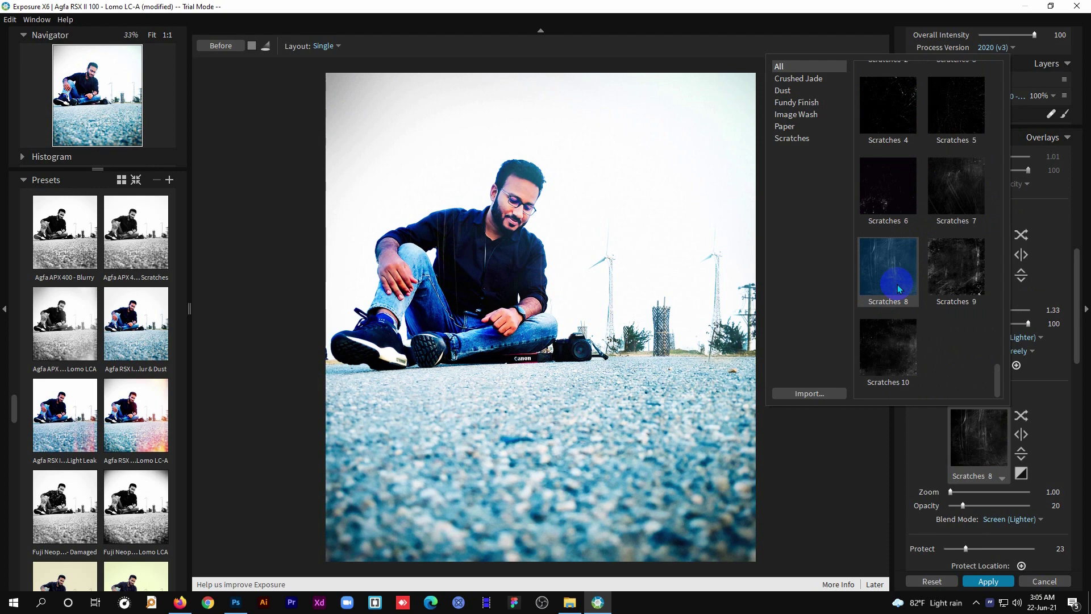
click(888, 348)
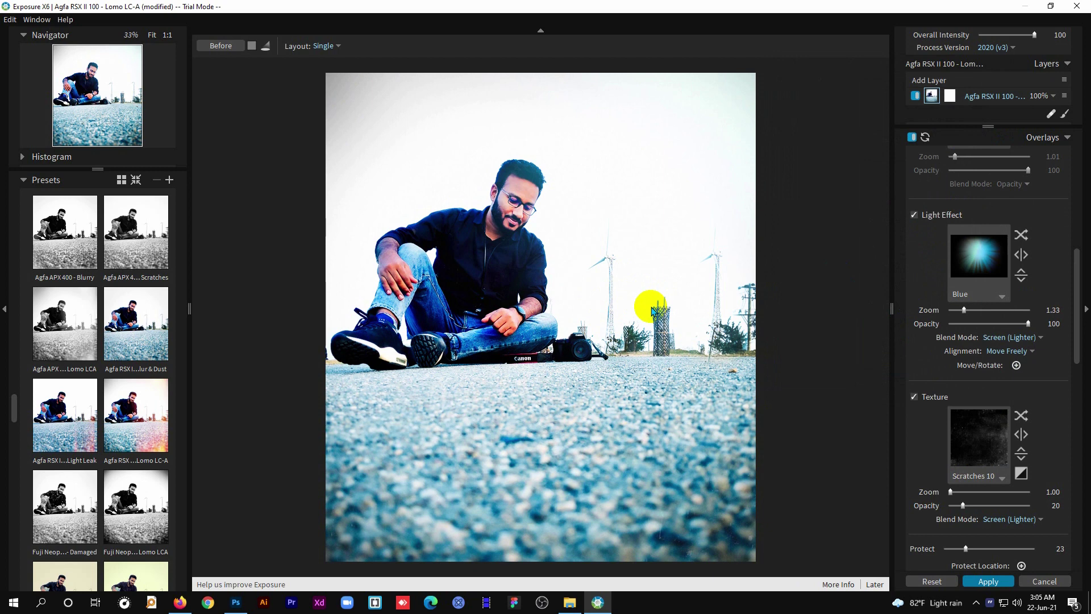
- Reapply the Agfa RSX II 100 - Lomo LC-A preset and send the edit back to Photoshop
drag(494, 288, 484, 275)
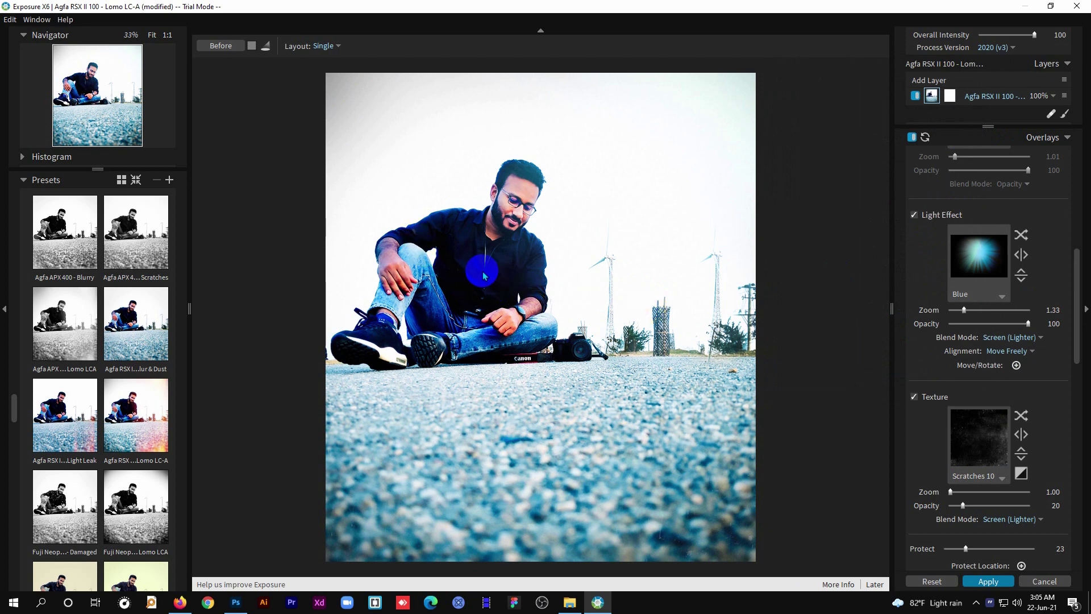
click(136, 412)
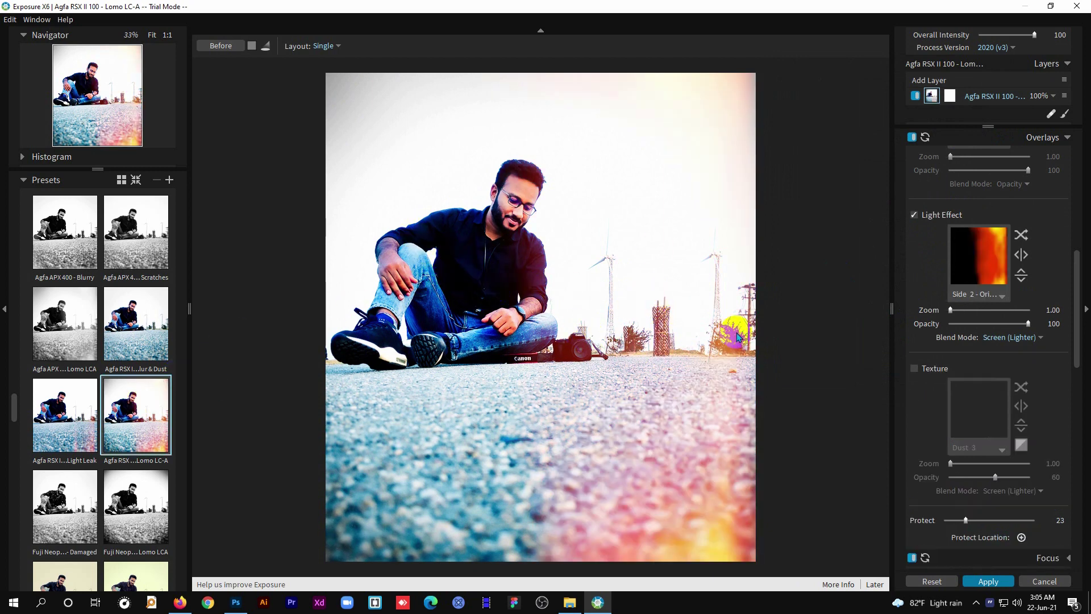
click(989, 582)
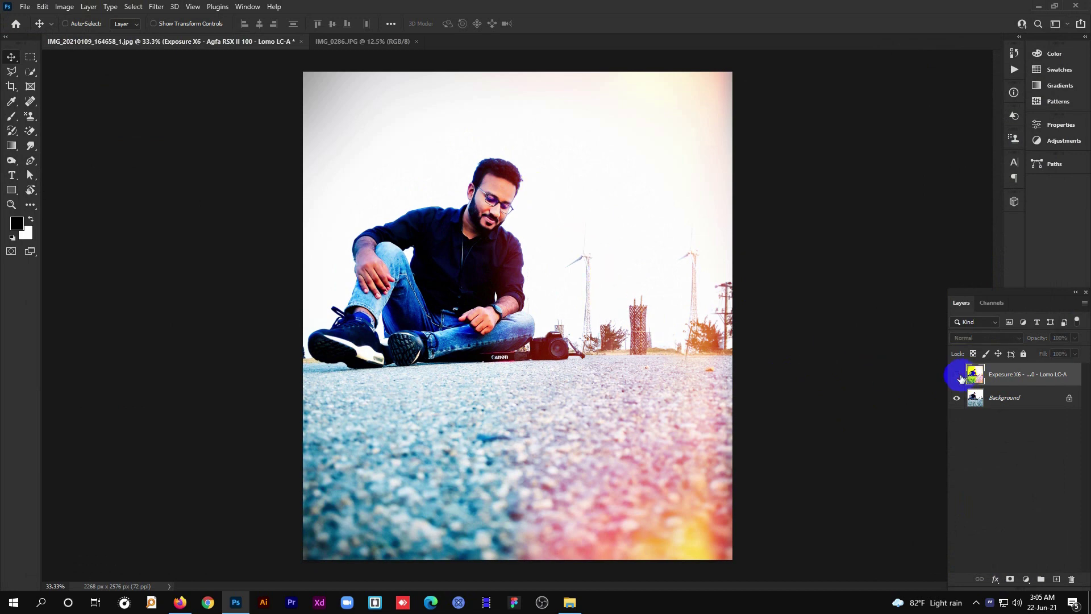
- Toggle the Lomo LC-A layer to compare, then minimize Photoshop and launch standalone Exposure X6
click(957, 375)
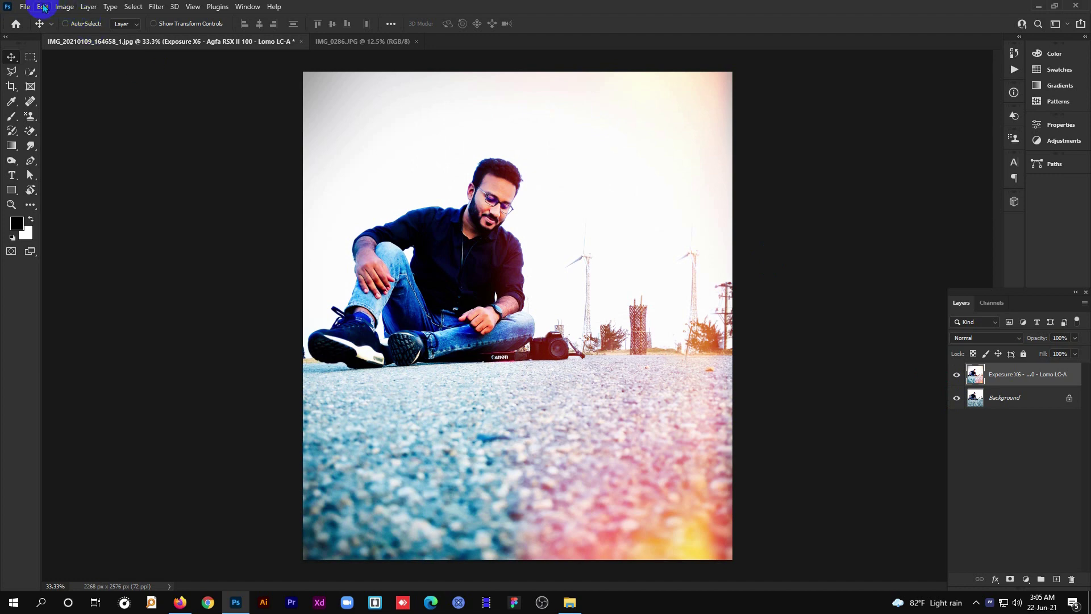
click(27, 6)
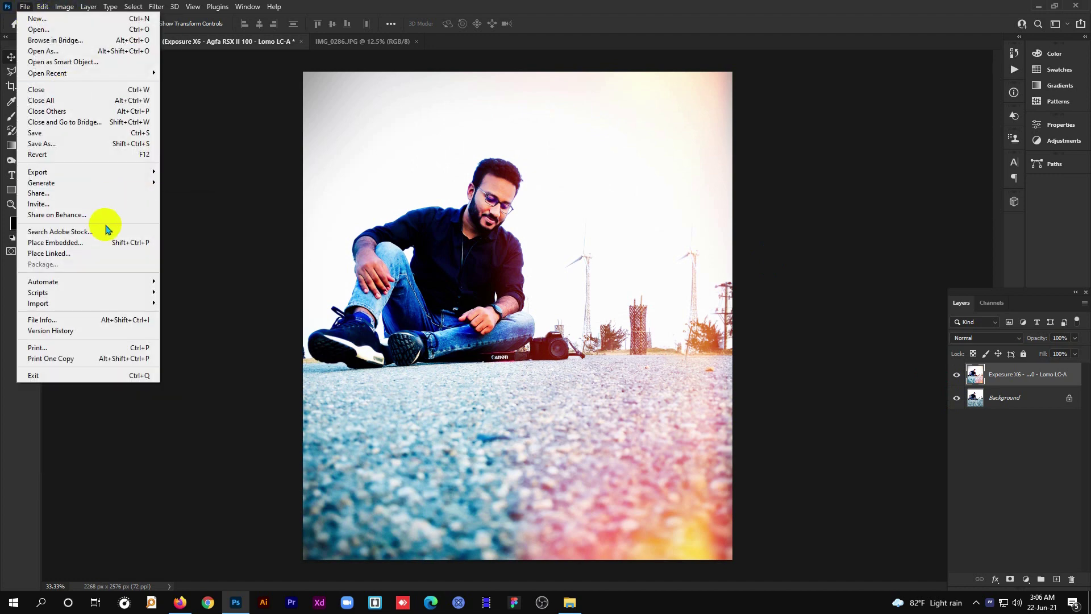
click(409, 171)
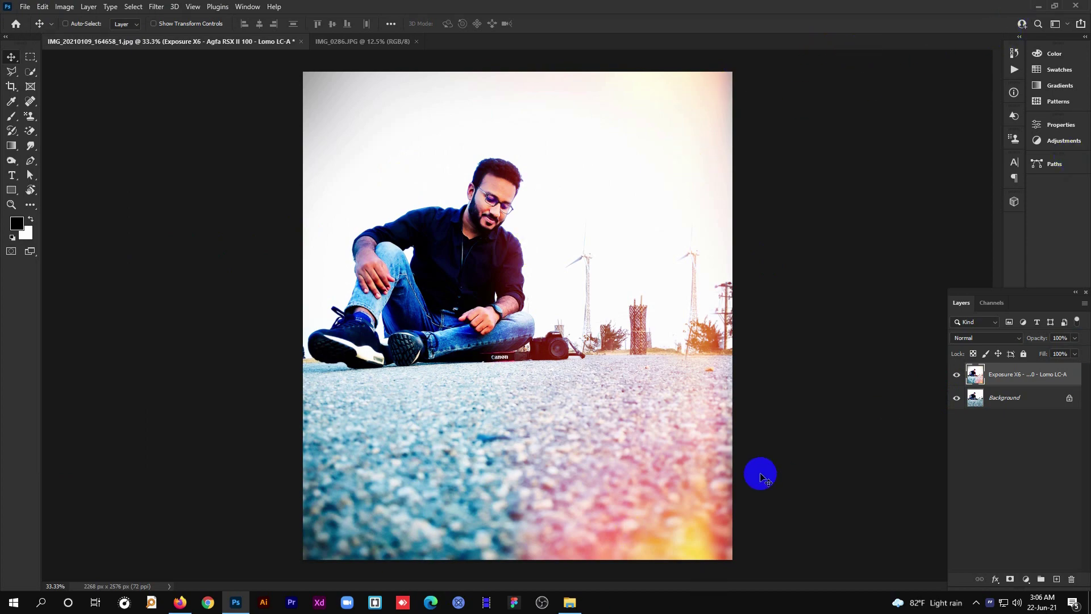
click(1087, 603)
double_click(360, 140)
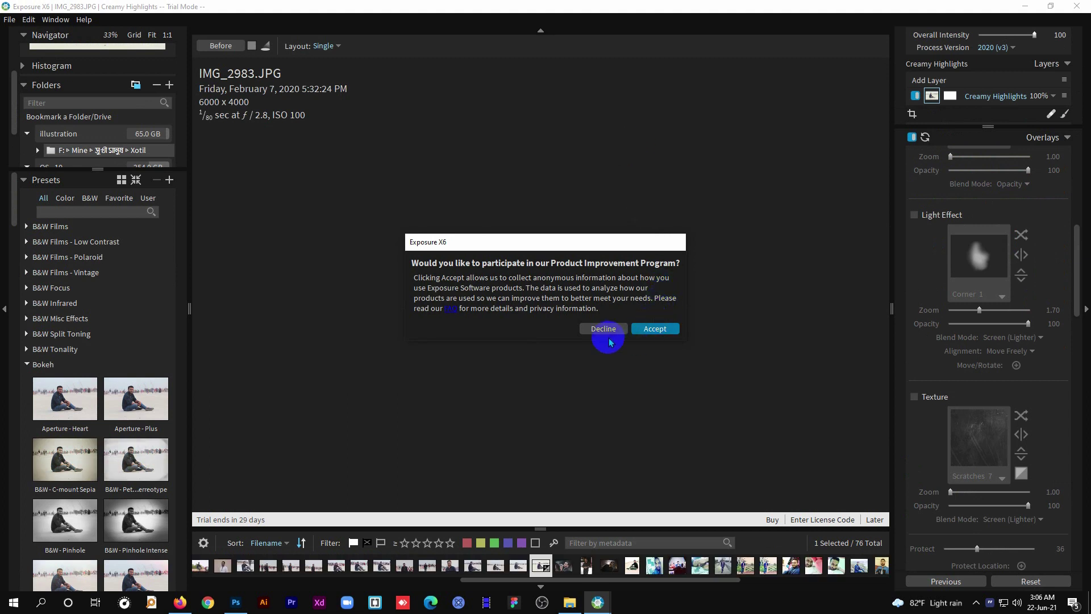
- Dismiss the improvement prompt and try Aperture - Plus, B&W - C-mount Sepia and Freelens presets on the beach portrait
click(654, 331)
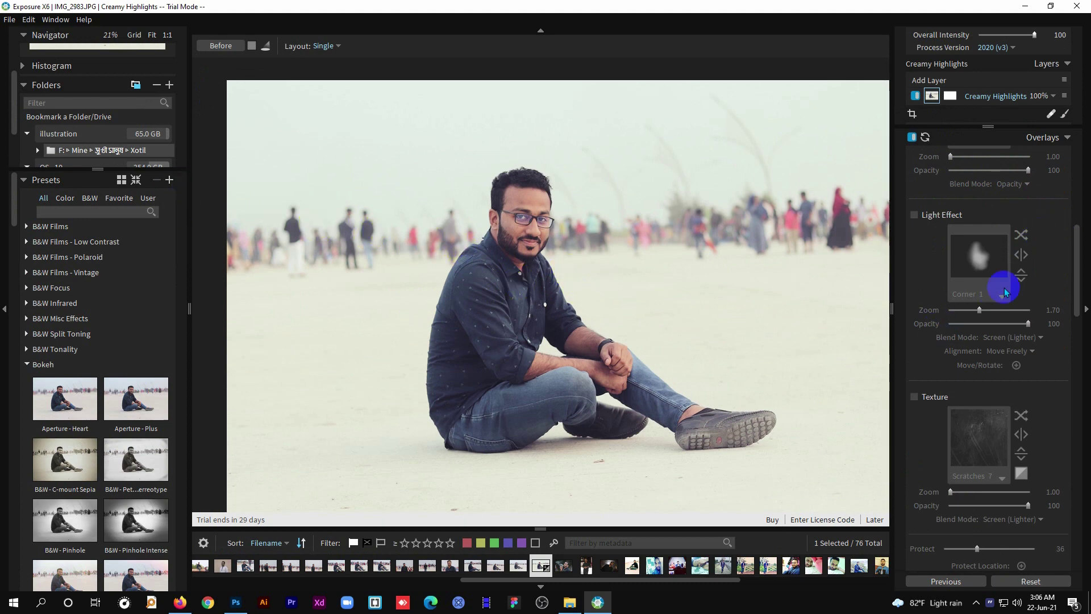
click(96, 169)
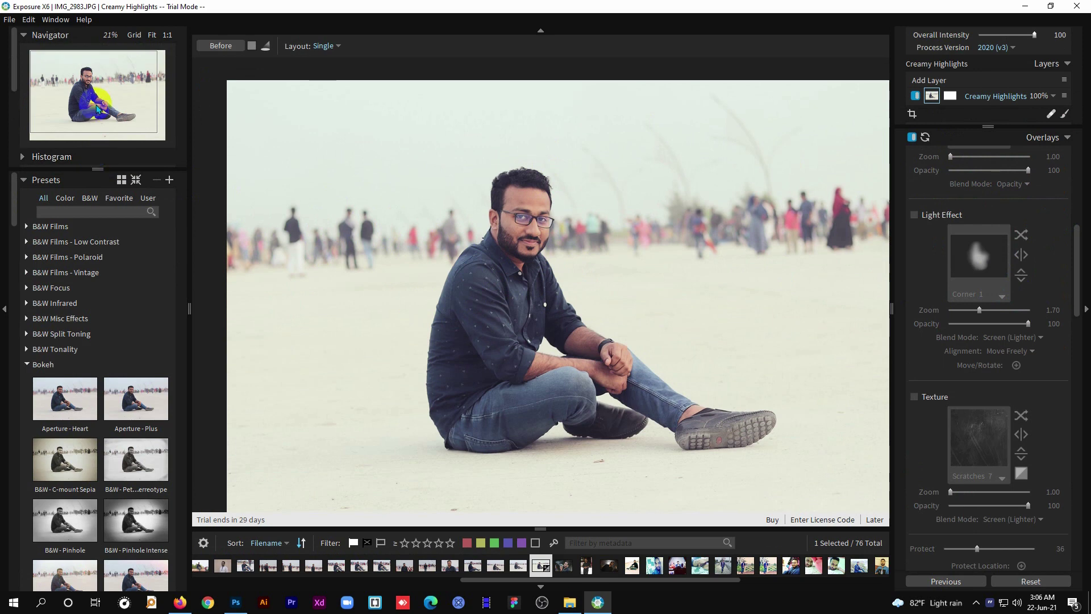
click(85, 398)
click(141, 402)
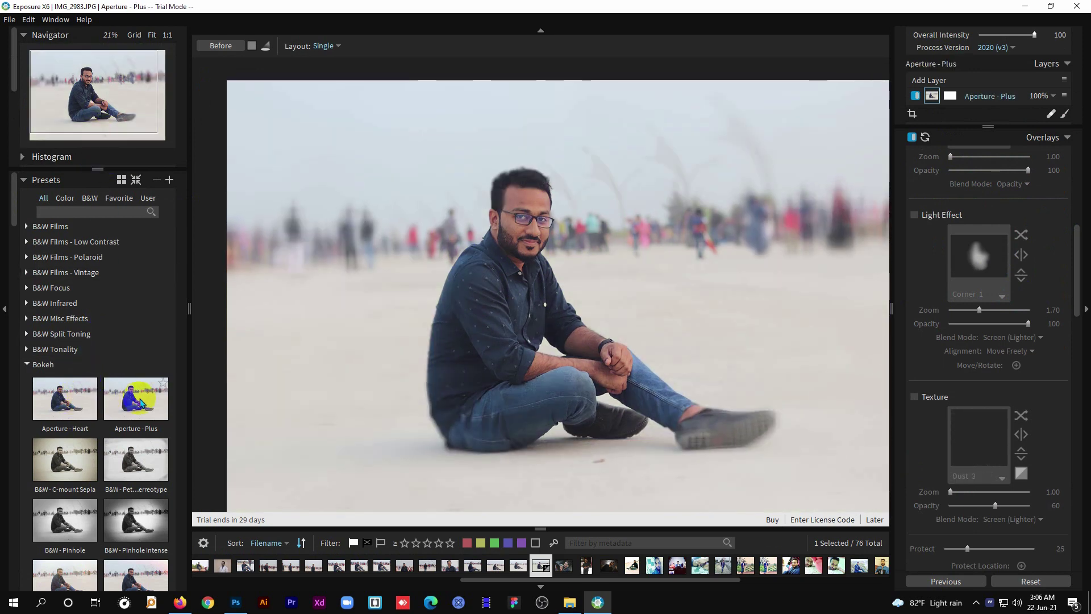
click(82, 463)
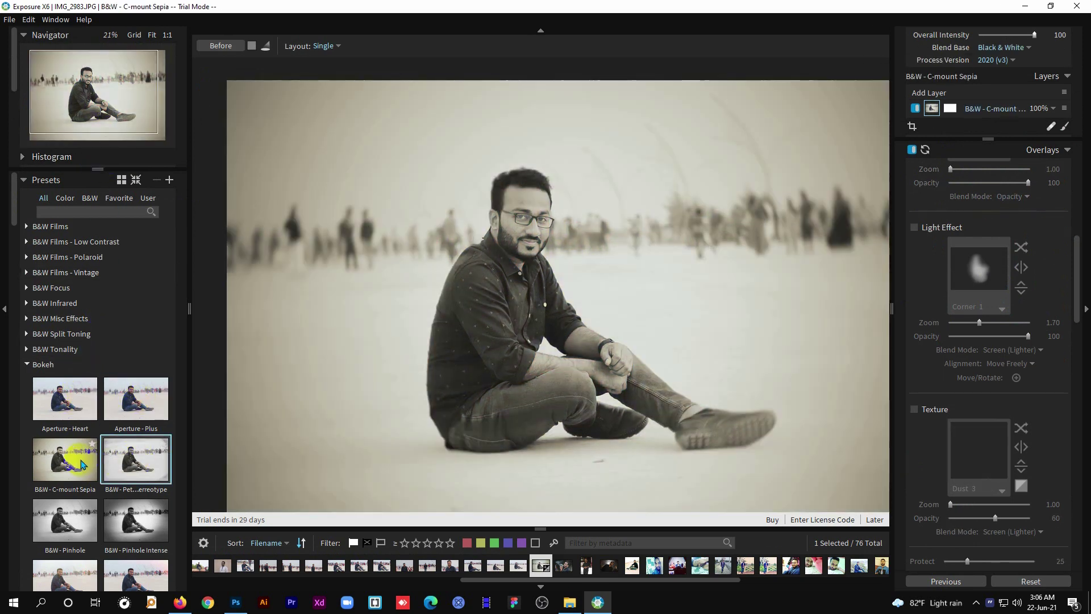
scroll(71, 449, down, 3)
click(71, 409)
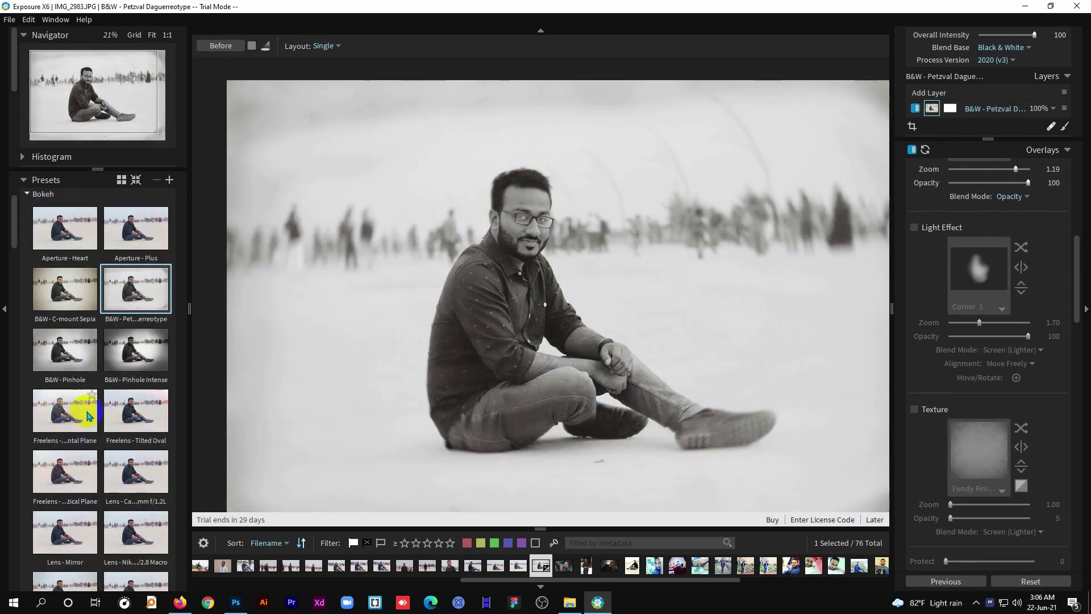
- Apply Creamy Highlights (Vignette), compare it with the original, and fit the photo in view
scroll(139, 426, down, 2)
scroll(134, 435, down, 4)
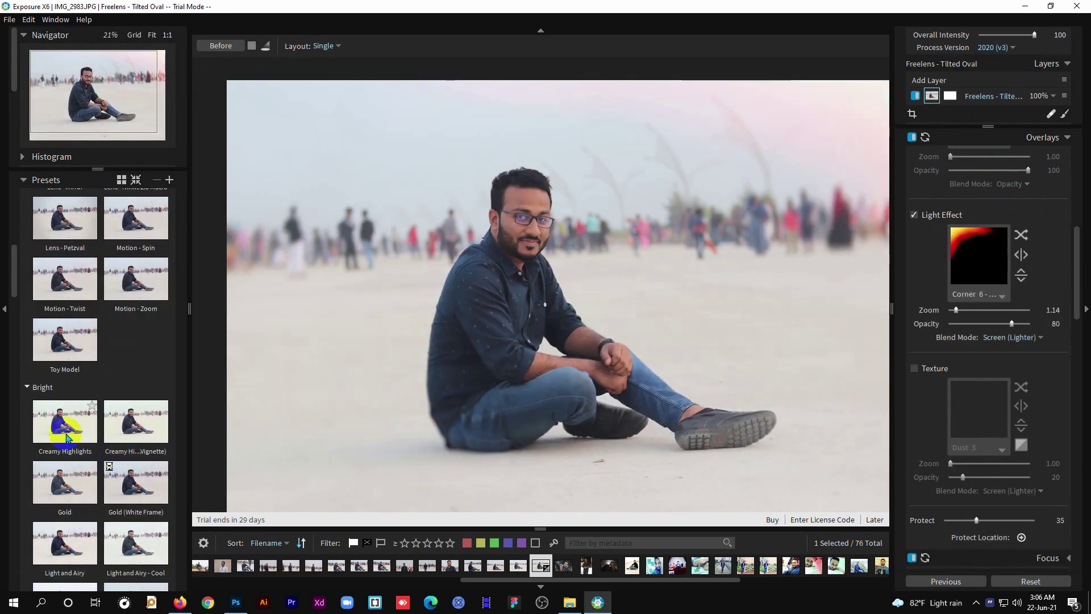
click(91, 437)
click(133, 434)
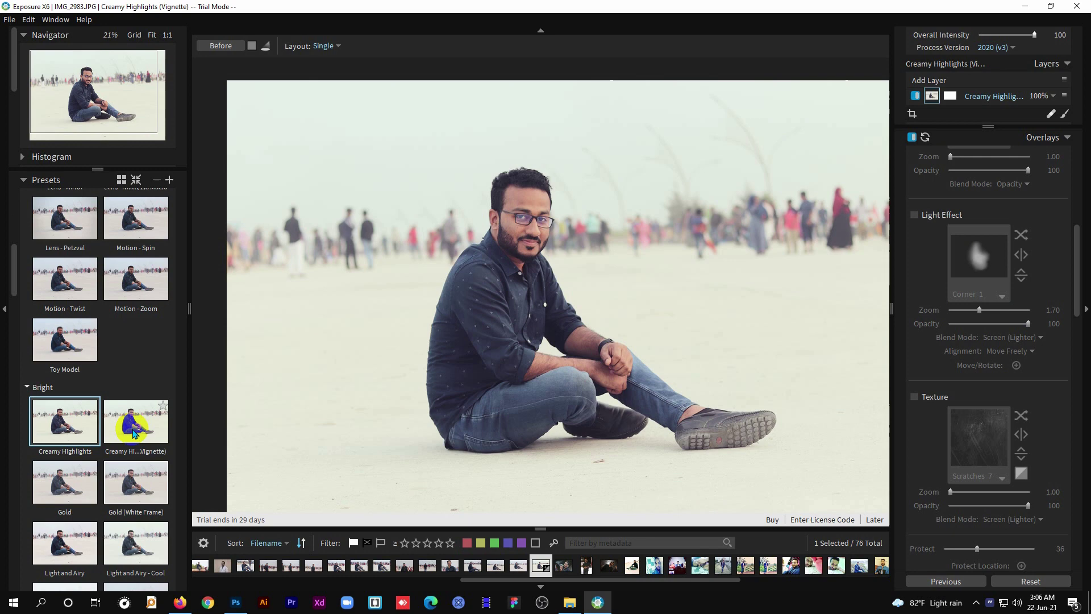
scroll(134, 433, down, 1)
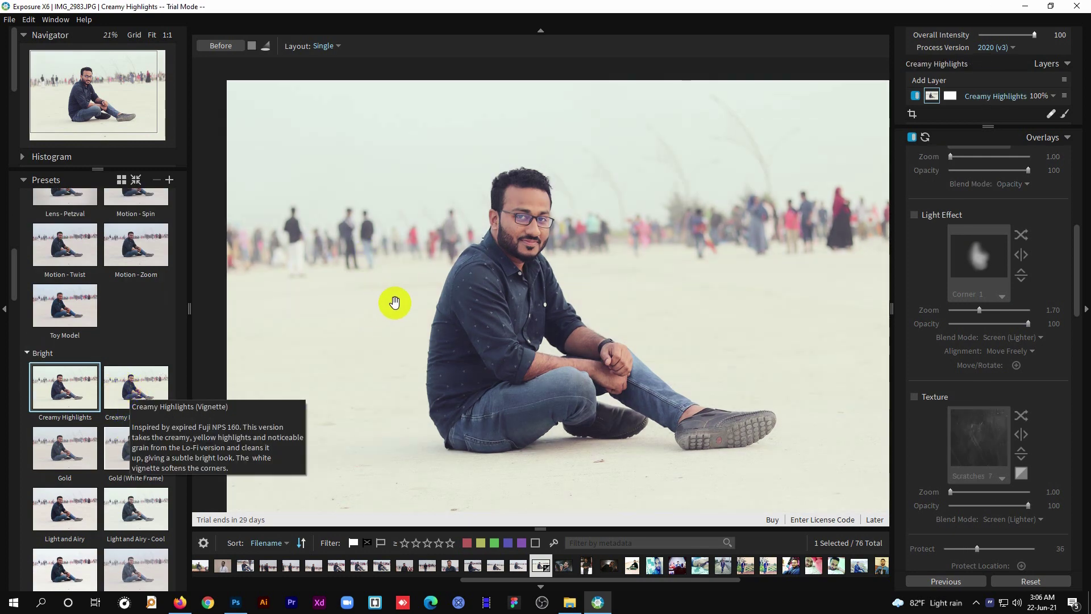
click(221, 46)
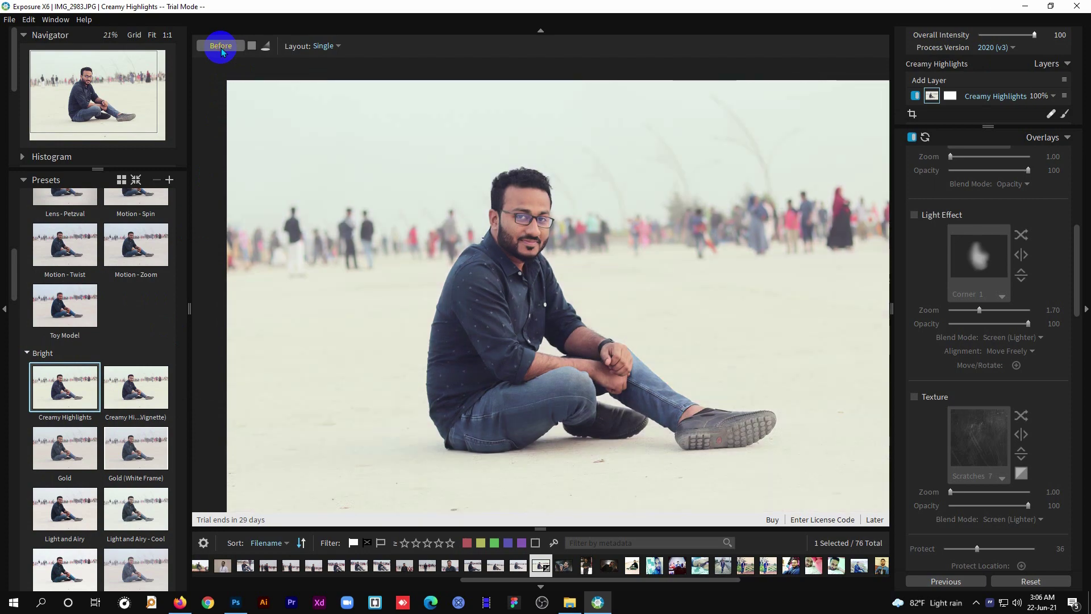
click(221, 46)
click(141, 394)
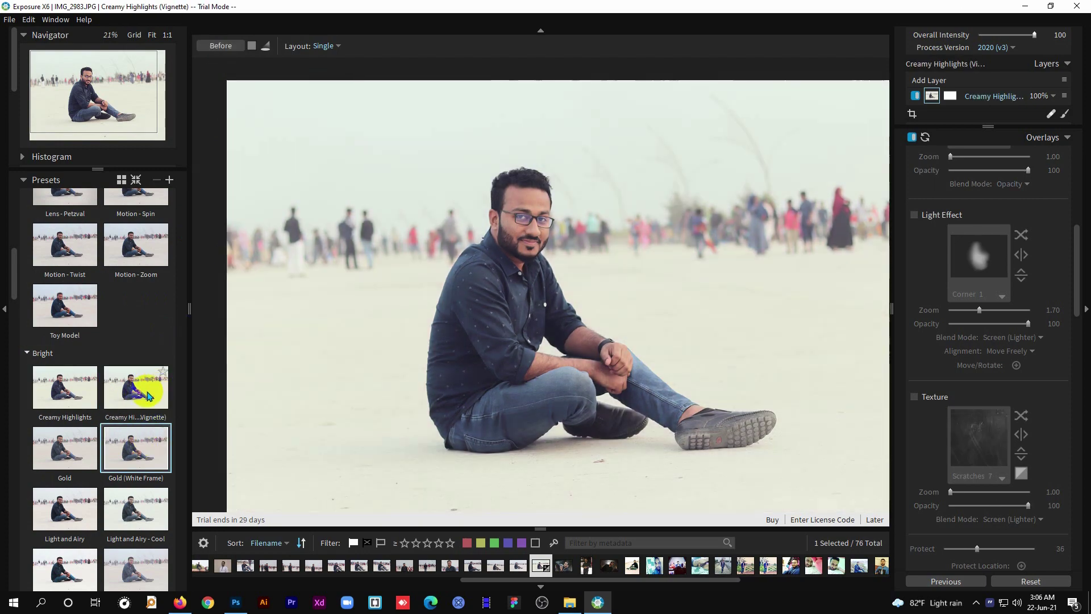
click(147, 394)
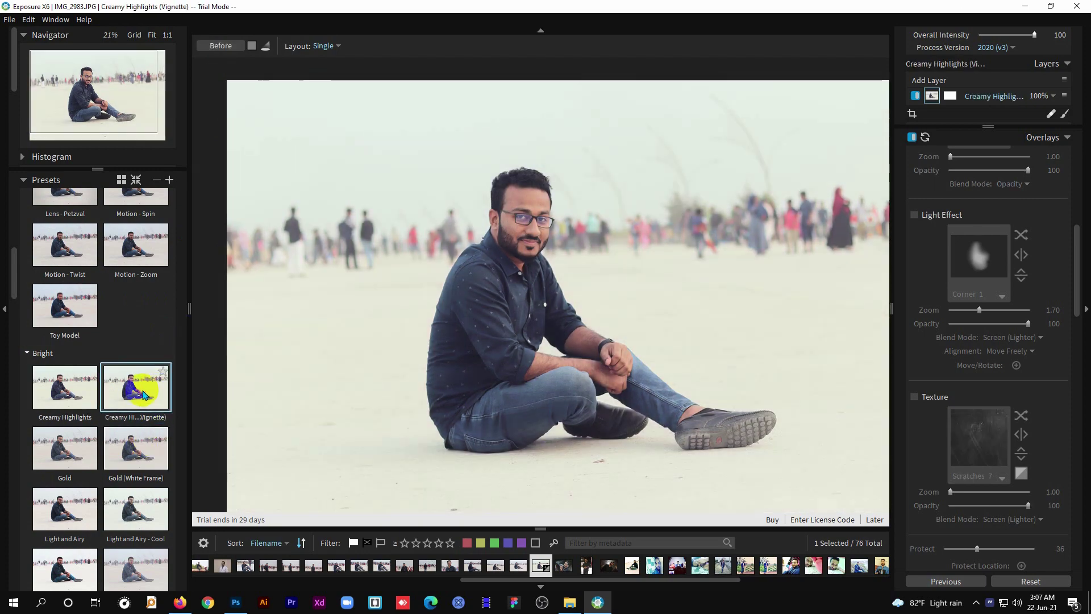
click(542, 262)
click(548, 239)
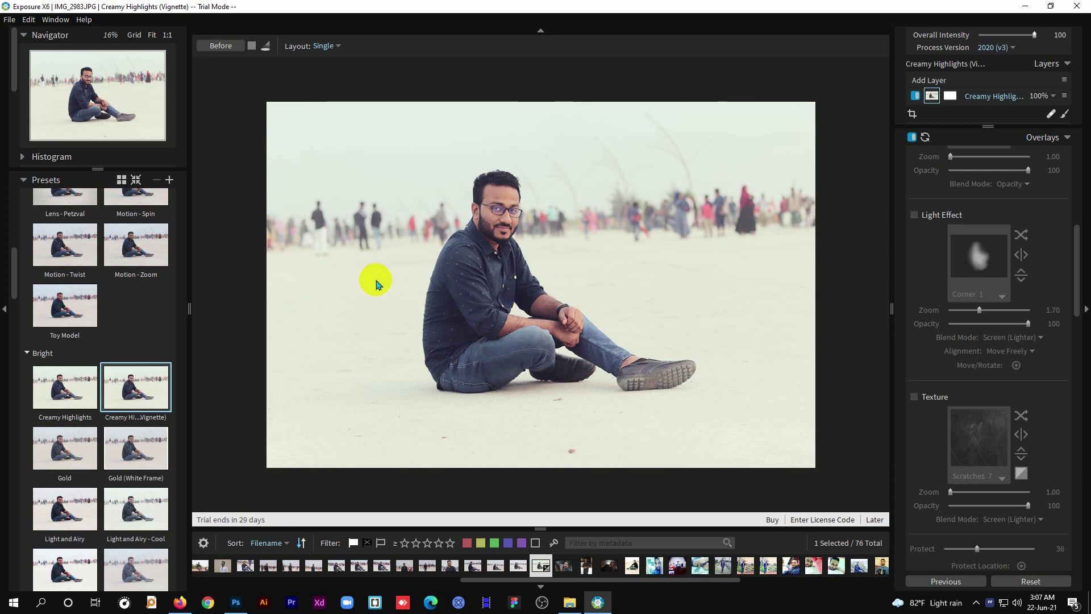
click(241, 126)
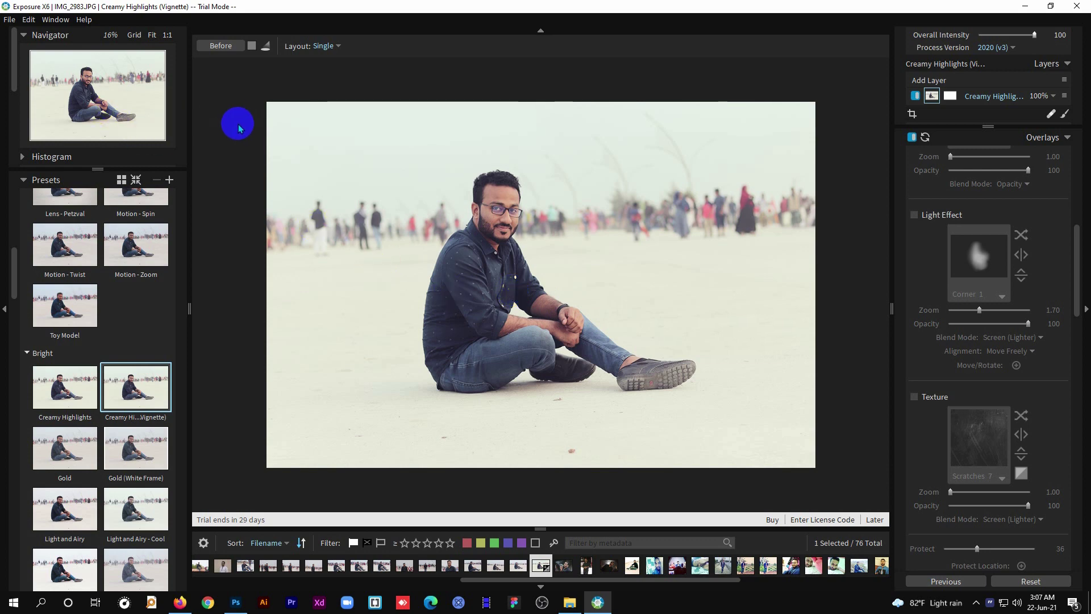
- Open File > Quick Export to list Facebook, Twitter and Instagram profiles for the beach portrait
click(9, 20)
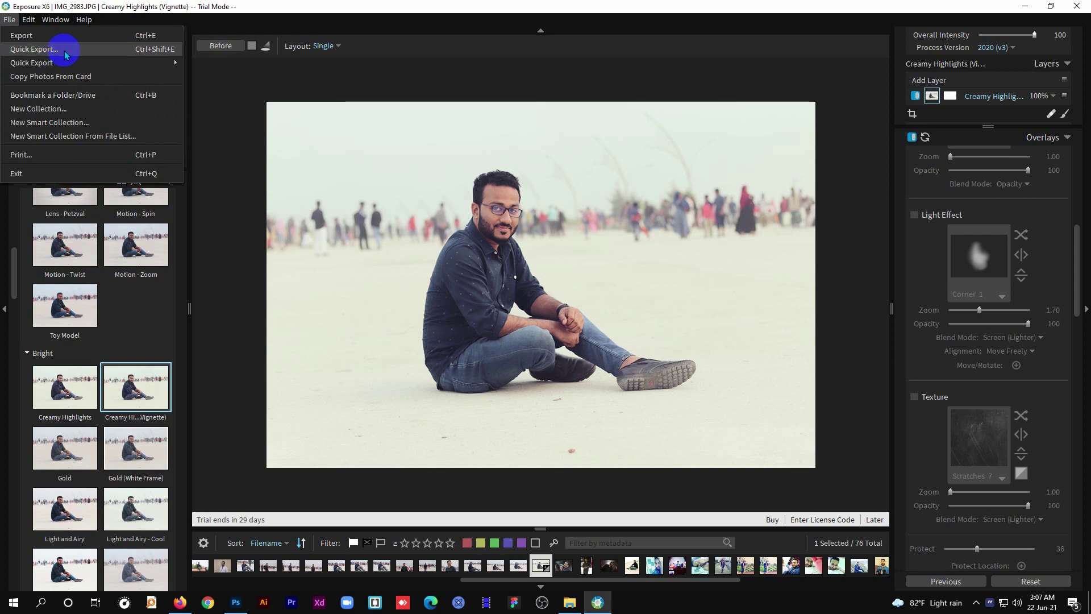
click(132, 54)
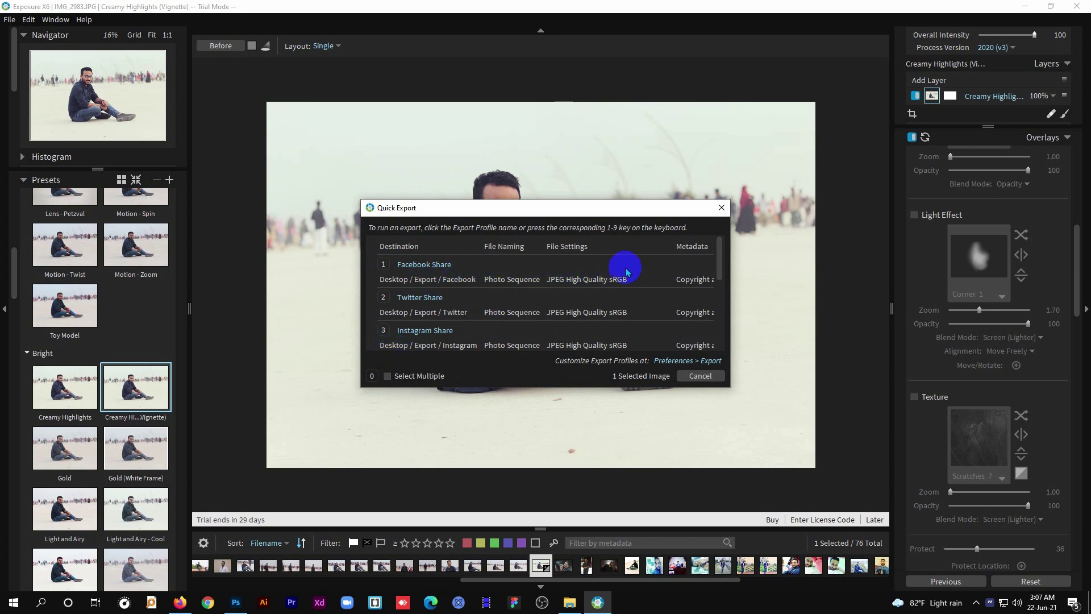
- Cancel Quick Export with Esc and switch to the Firefox tutorials page
key(Escape)
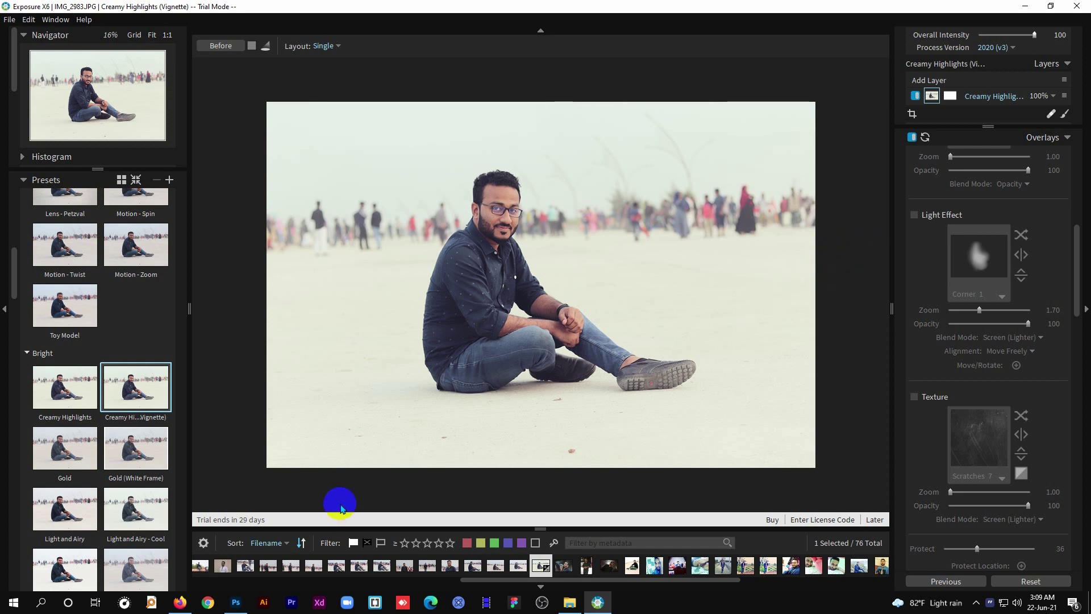
click(179, 601)
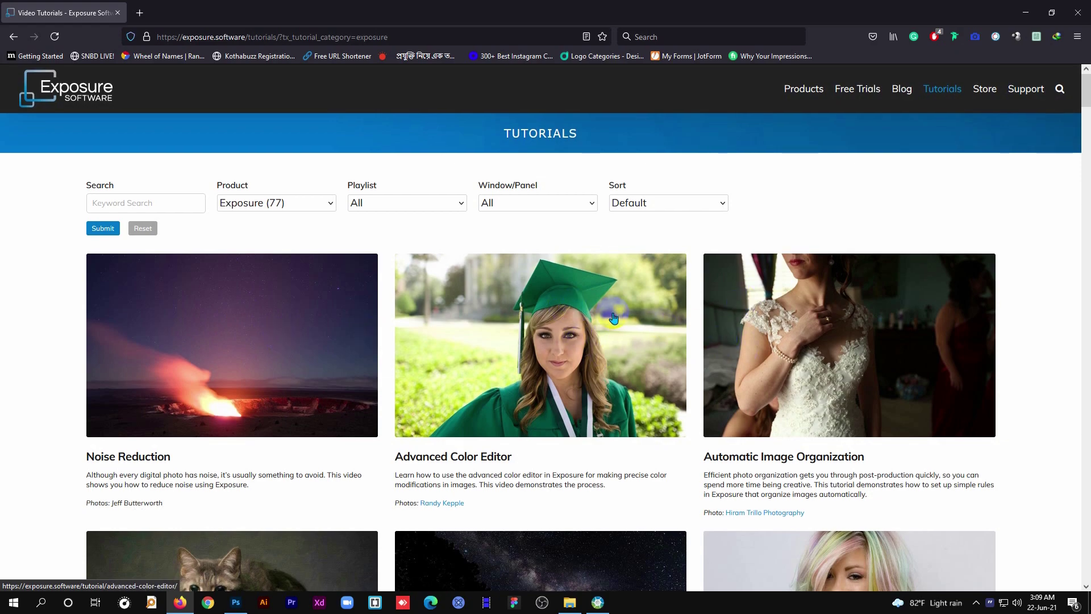
scroll(613, 319, down, 6)
scroll(682, 318, down, 3)
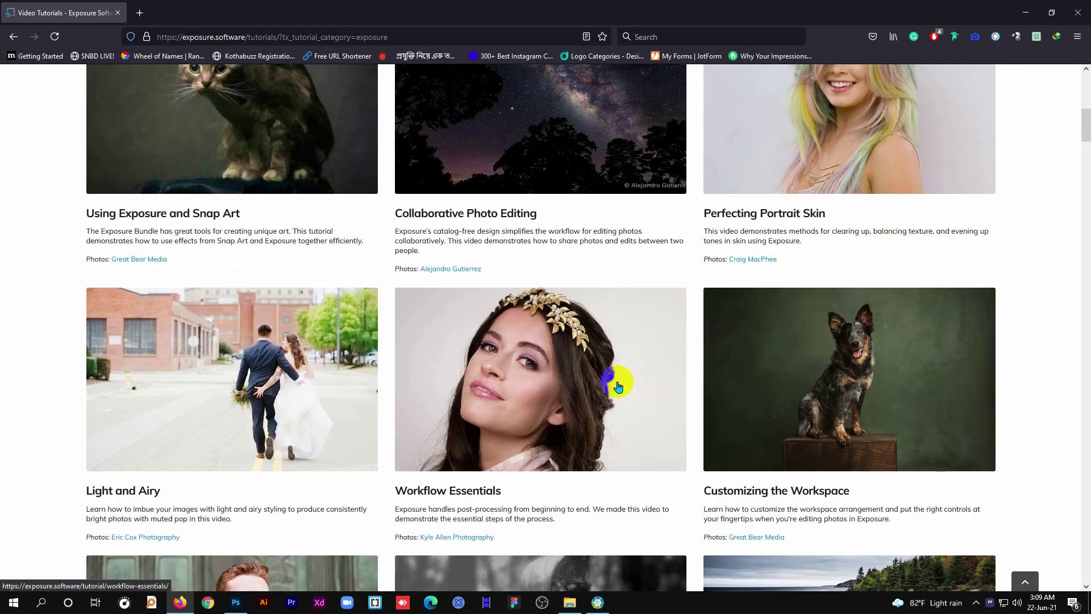
scroll(611, 372, down, 3)
scroll(614, 373, down, 7)
scroll(615, 377, down, 5)
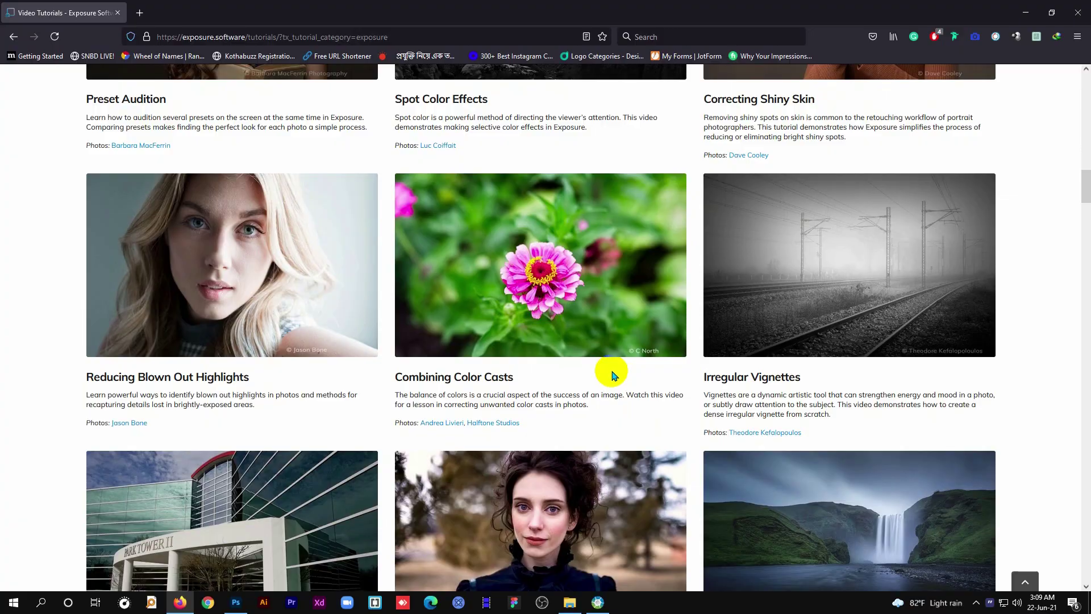
scroll(614, 376, down, 7)
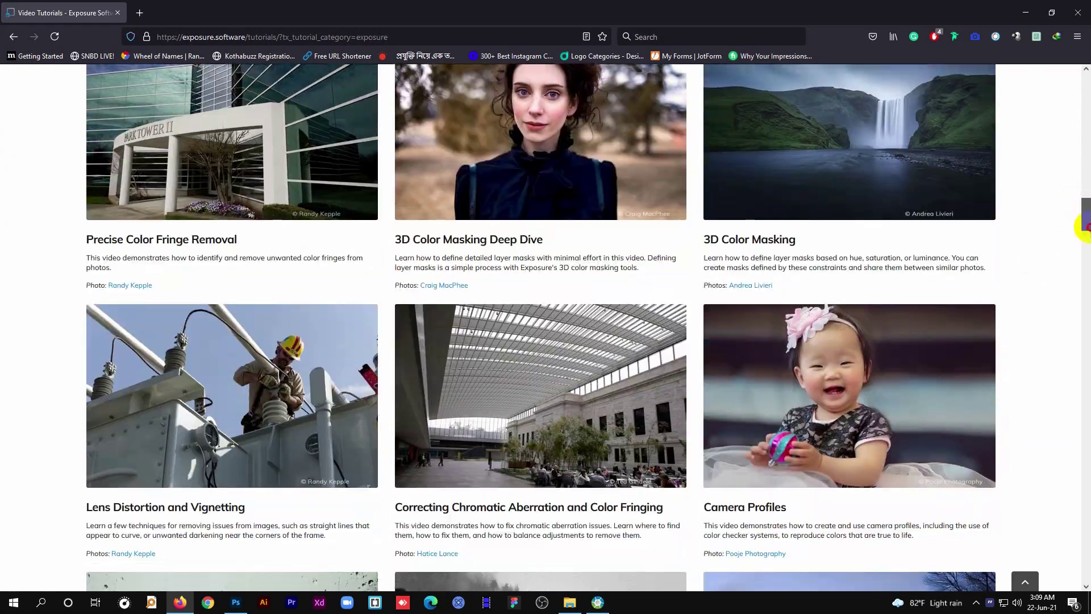
mouse_move(1087, 227)
mouse_down()
mouse_move(1087, 540)
mouse_move(1087, 66)
mouse_up()
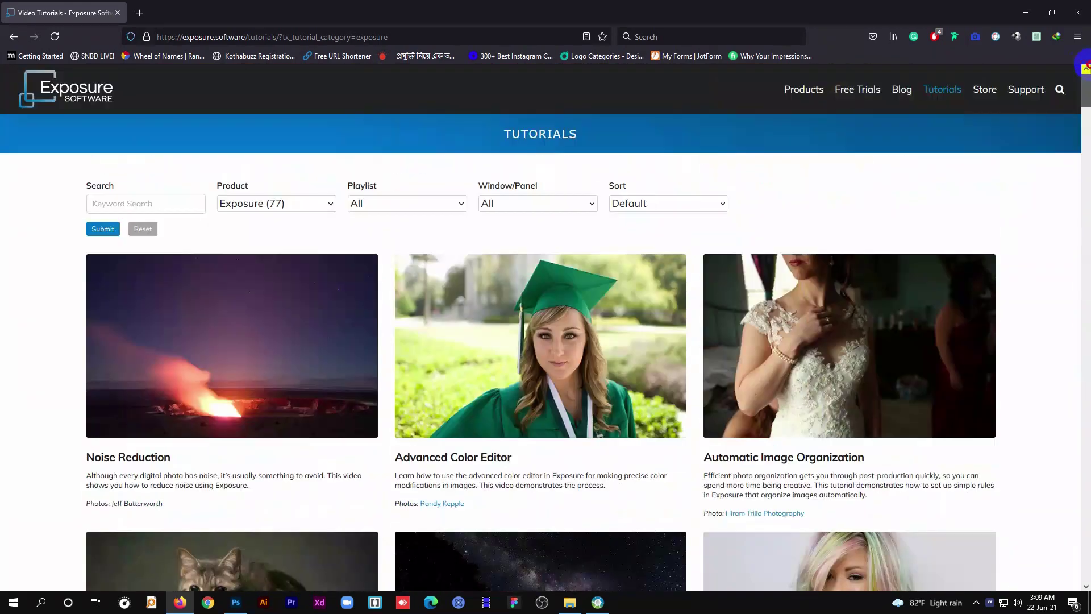
click(128, 202)
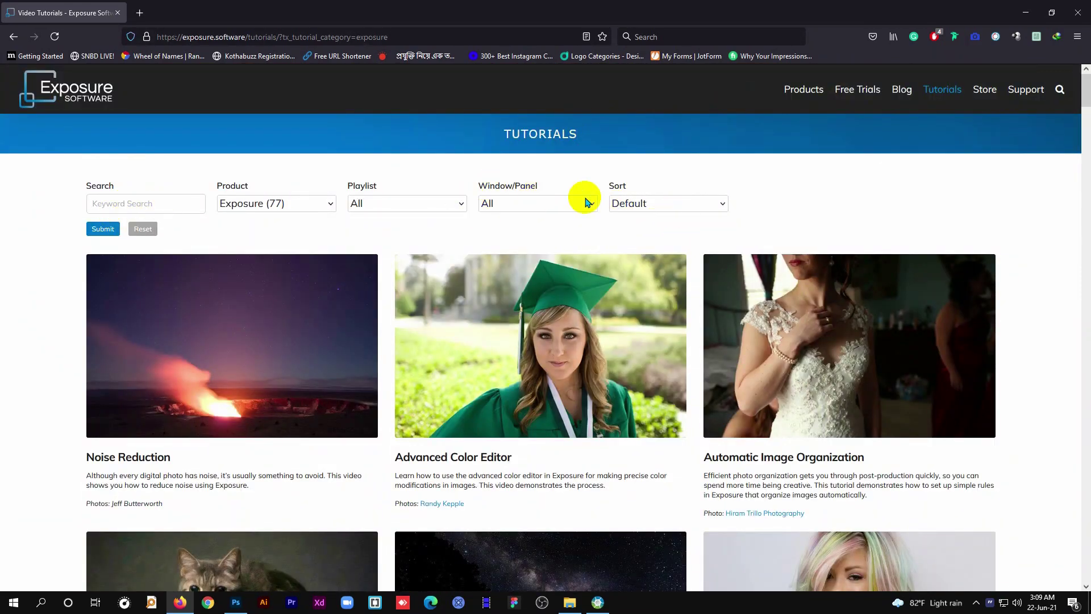
- Browse the Sort, Product, Playlist and Window/Panel filters without changing them, then show the desktop
click(663, 204)
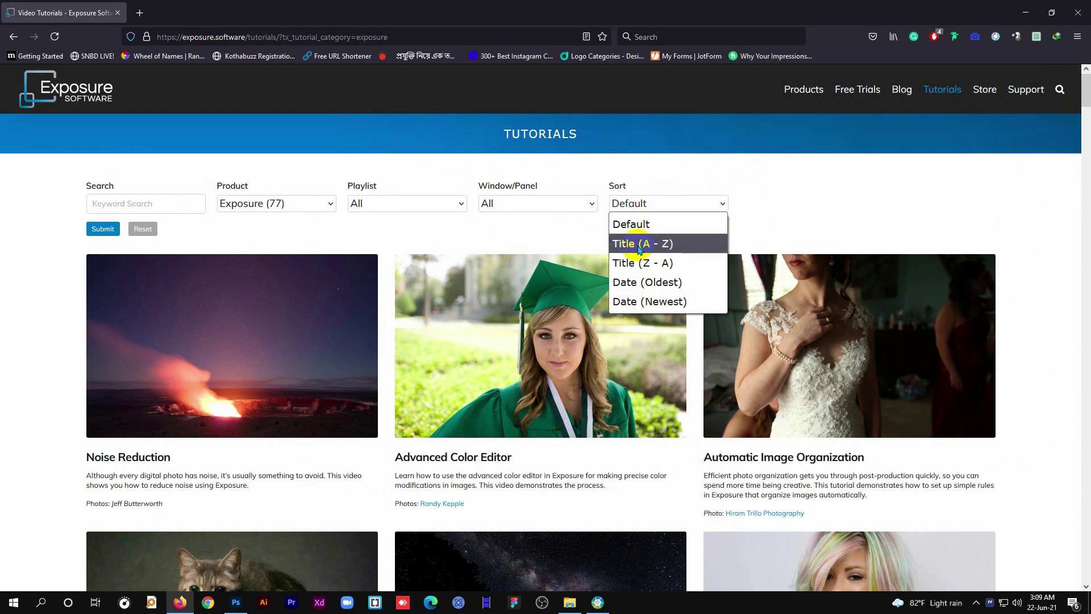
click(328, 208)
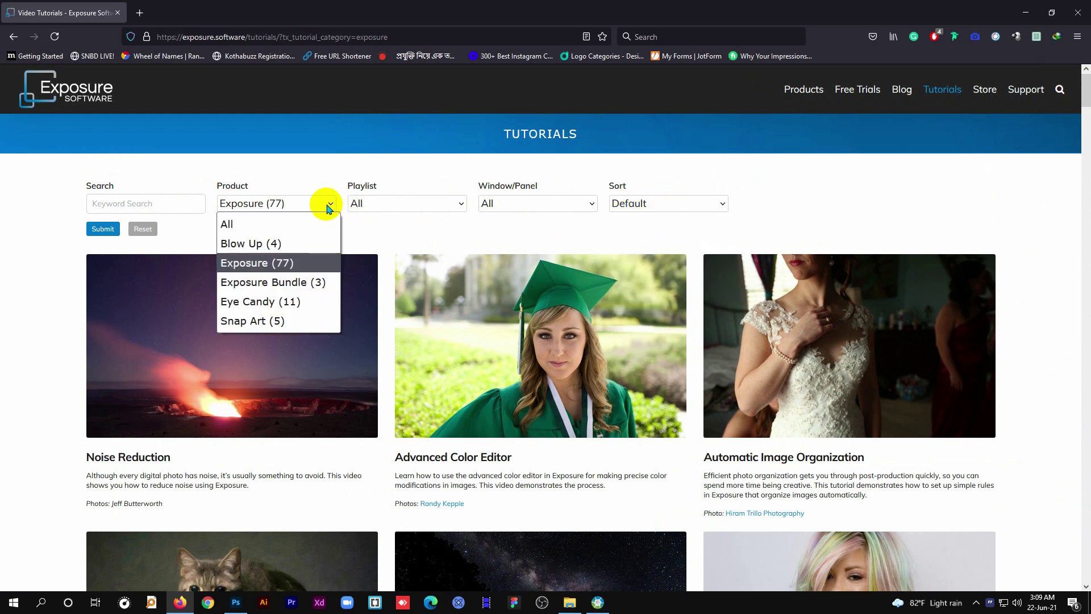
click(448, 203)
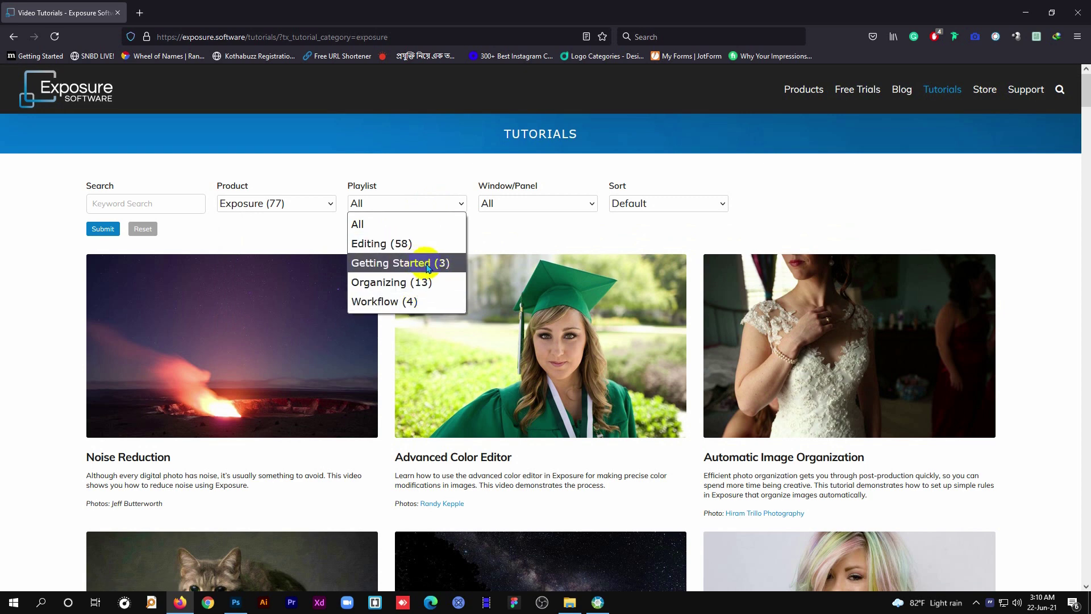
click(579, 205)
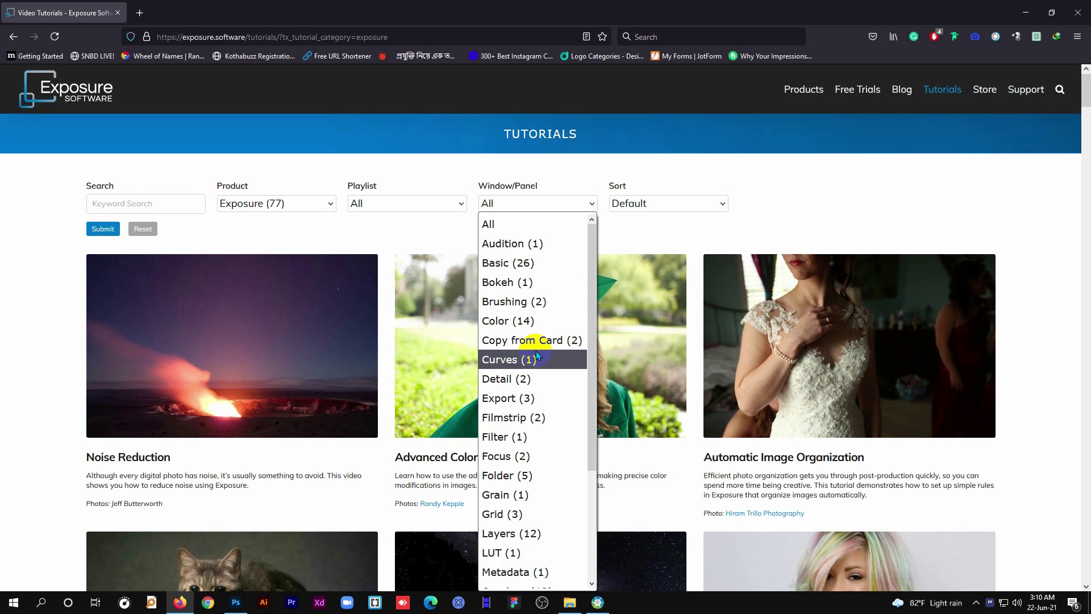
click(777, 196)
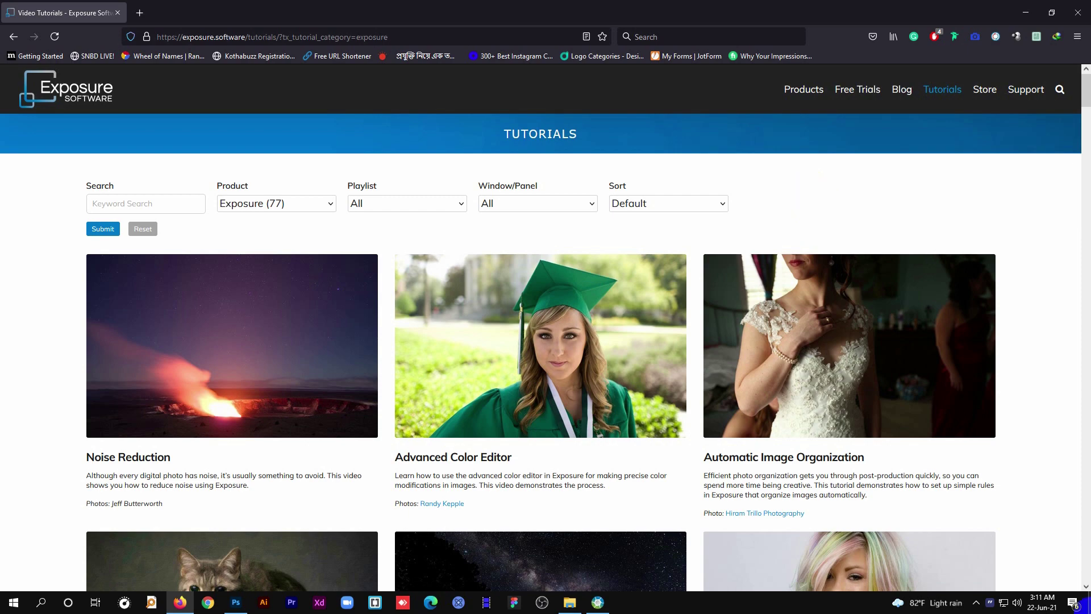
key(super+d)
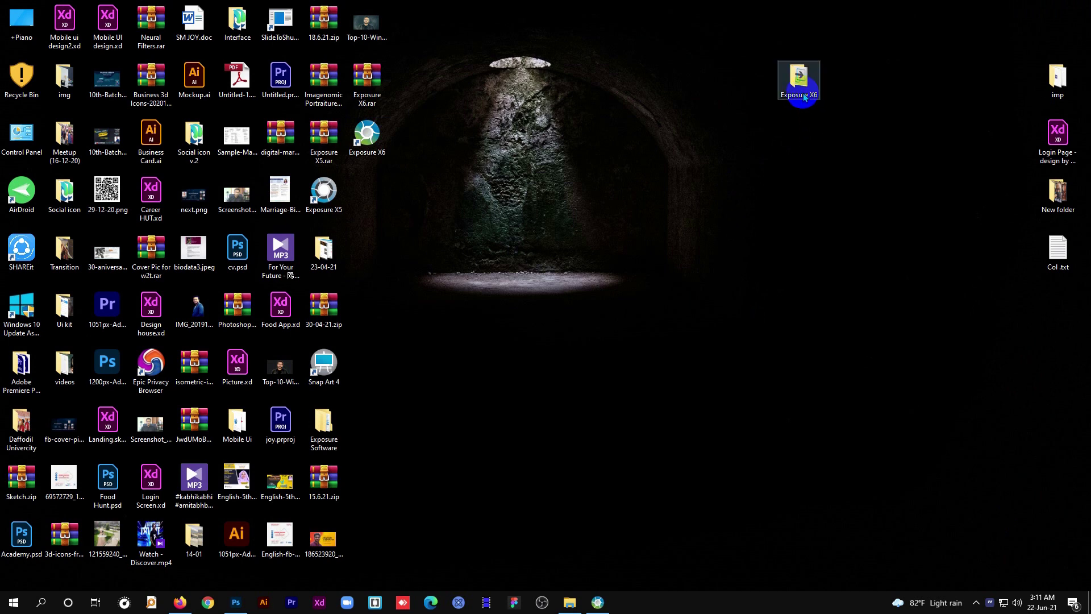
- Open the Exposure X6 folder, launch the exposure-X6.exe installer, and quit it at the license dialog
drag(760, 53, 824, 131)
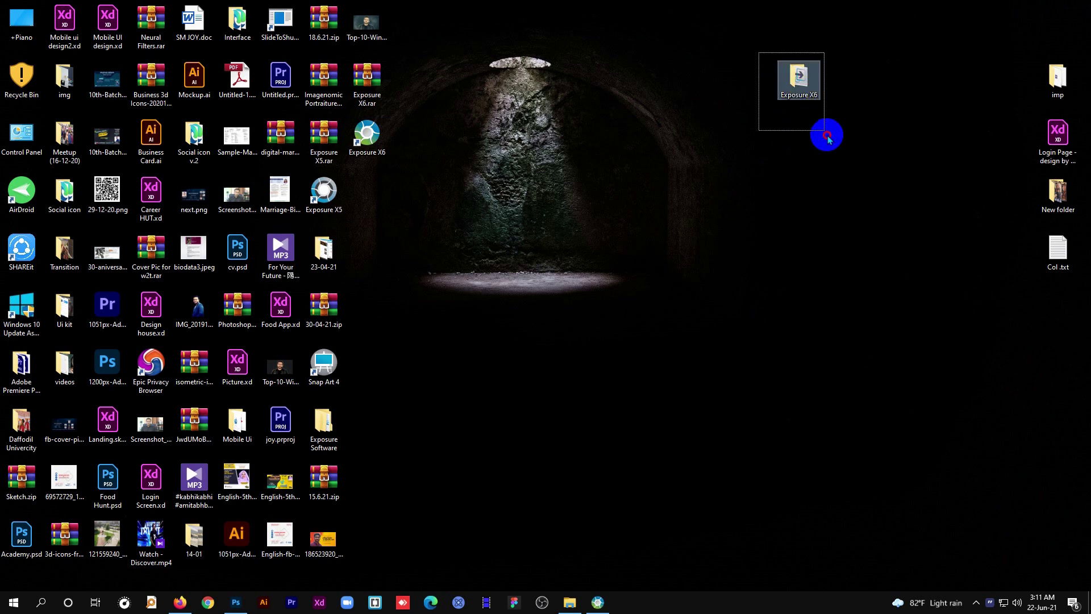
double_click(797, 96)
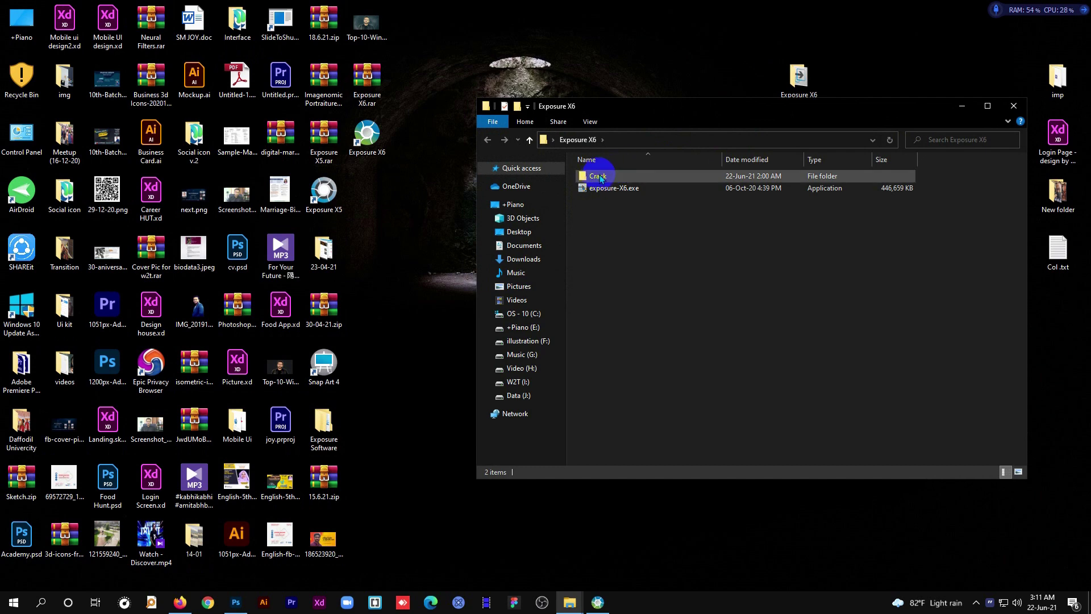
double_click(623, 192)
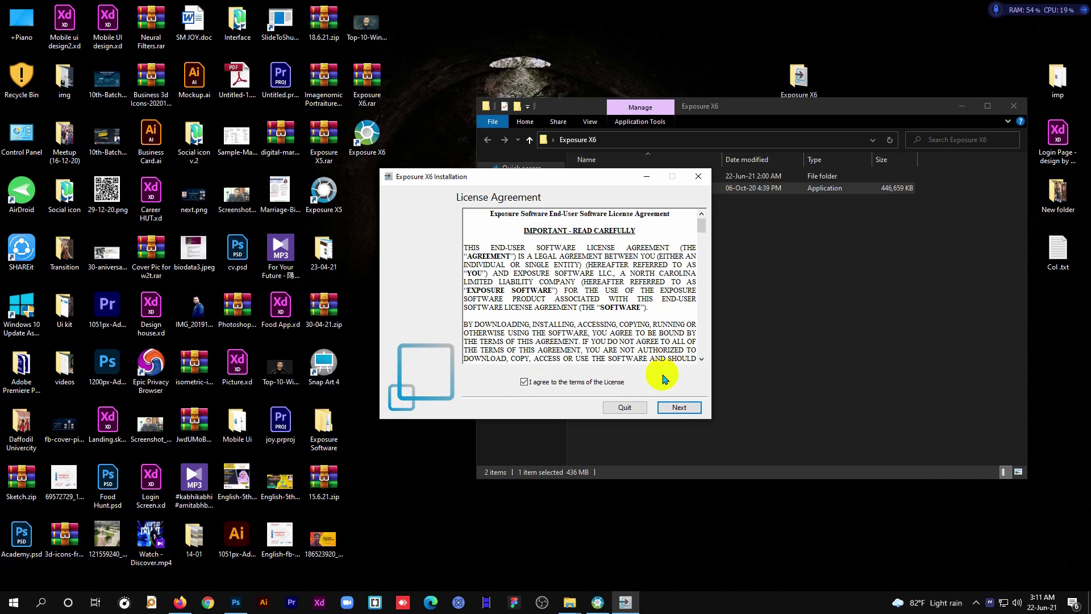
click(632, 408)
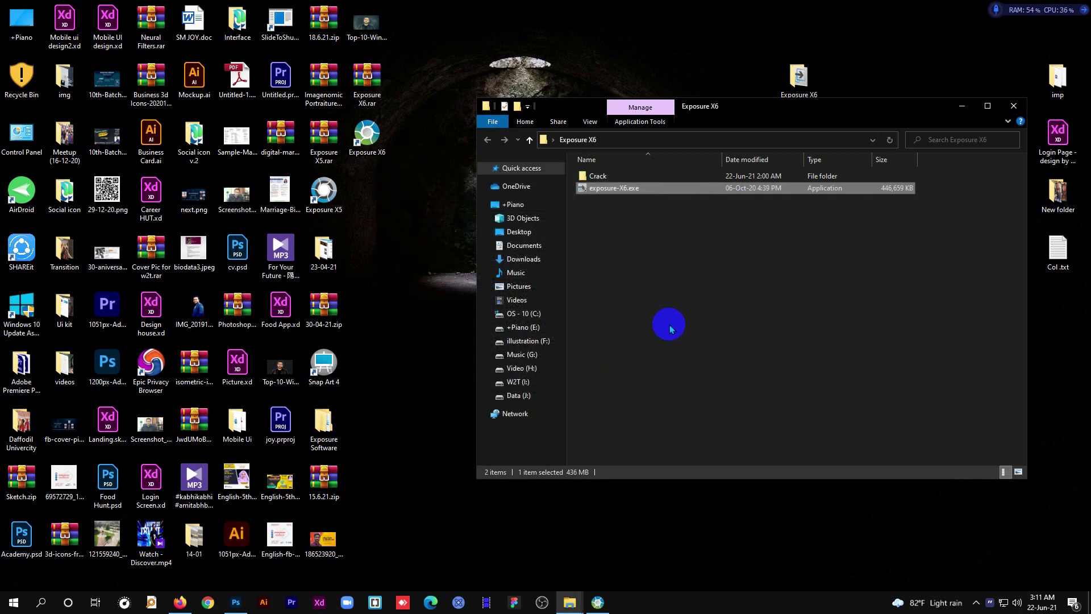
- Open the install folder location from the Exposure X6 desktop shortcut
click(379, 171)
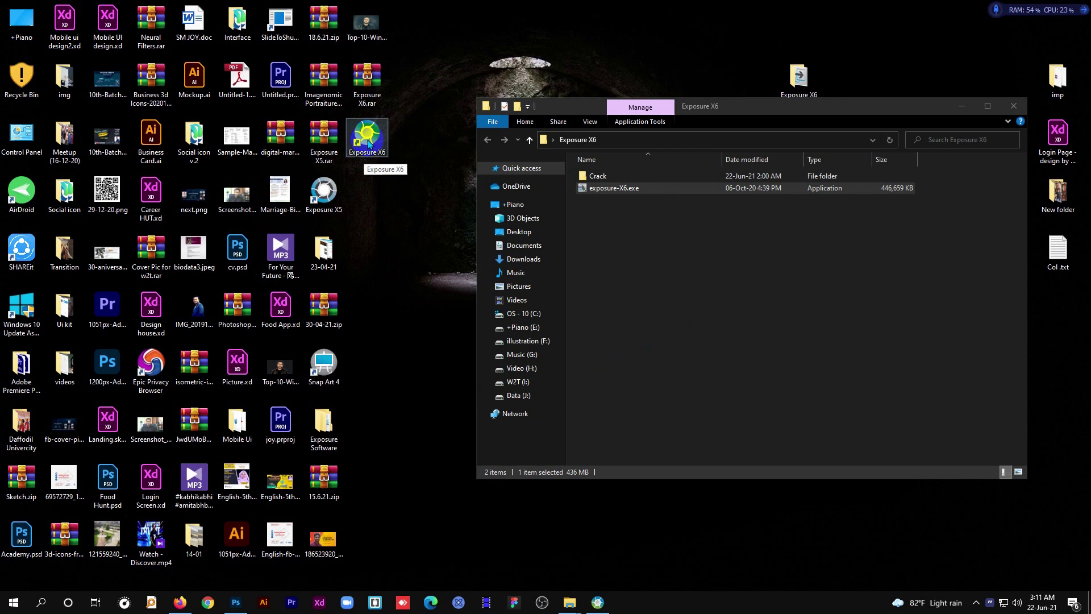
double_click(369, 143)
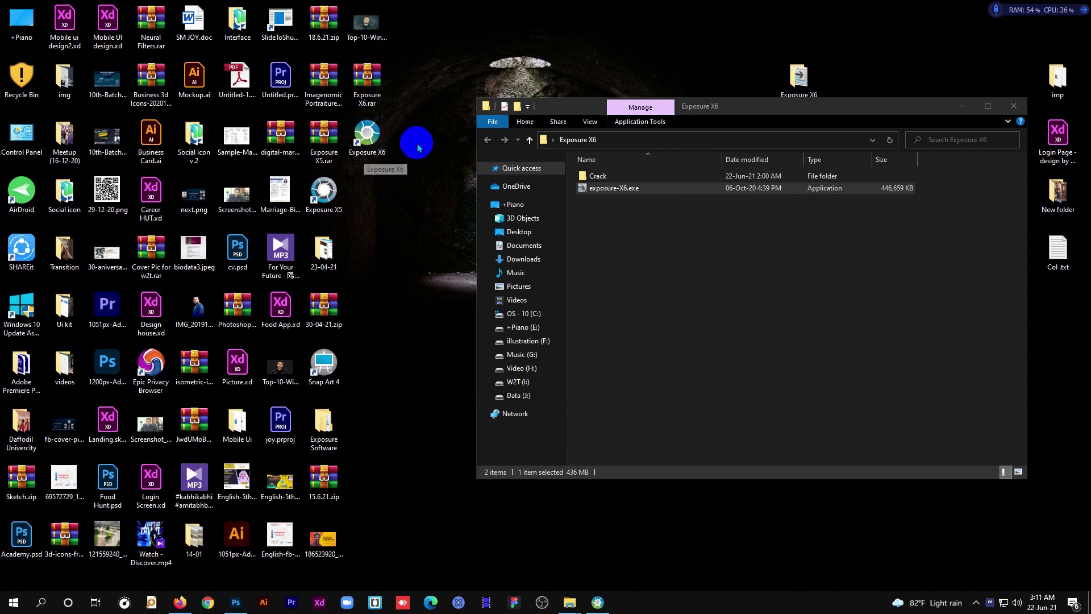
click(360, 139)
right_click(365, 140)
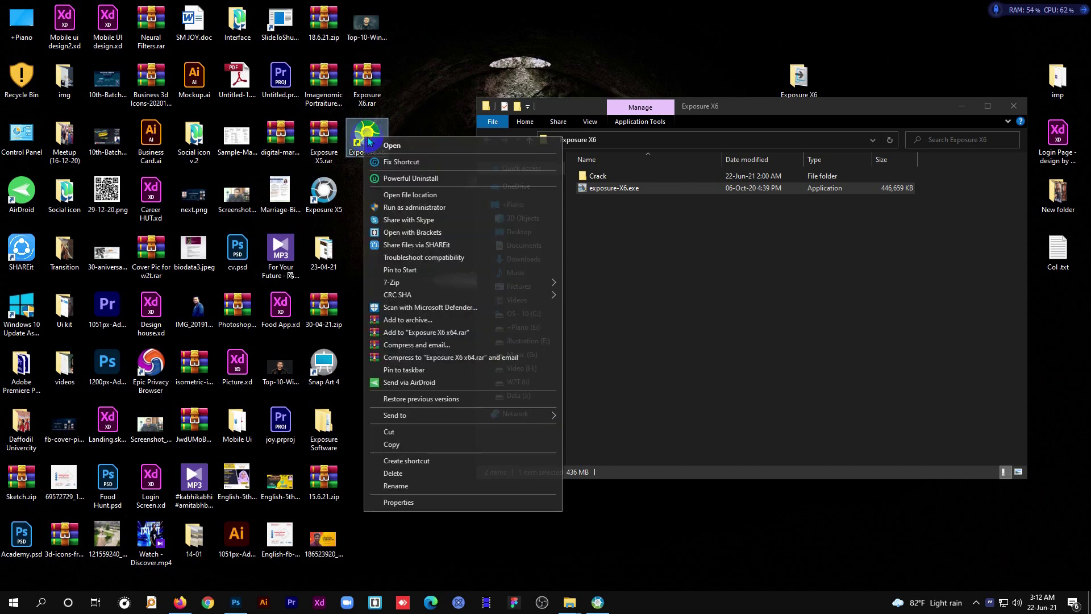
click(415, 196)
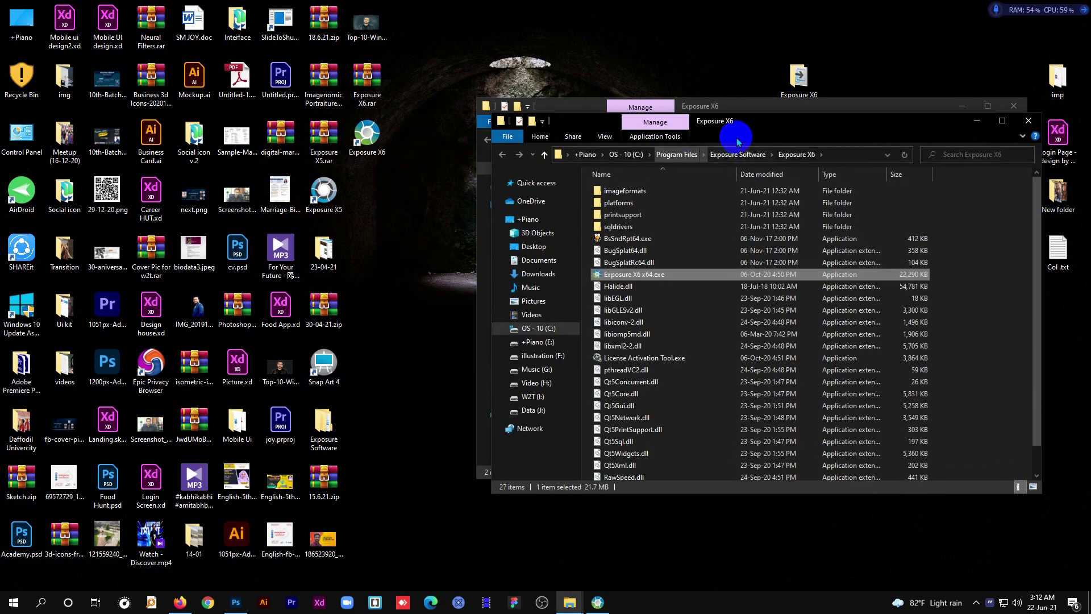
- Place the install folder window on the left and open the Crack folder in the other window
drag(758, 125, 305, 114)
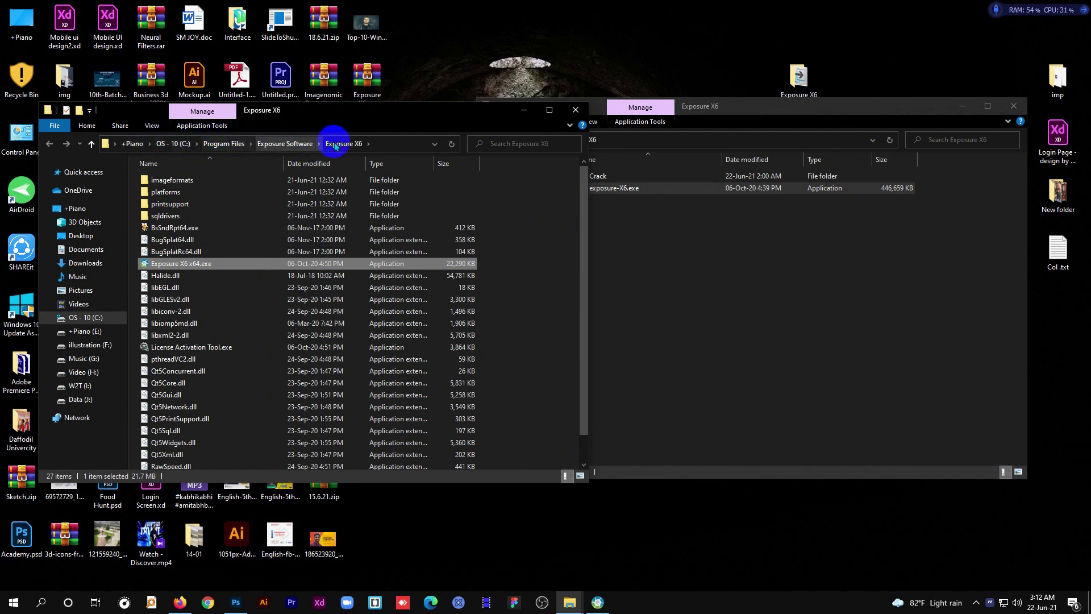
click(743, 275)
drag(665, 108, 780, 105)
double_click(733, 170)
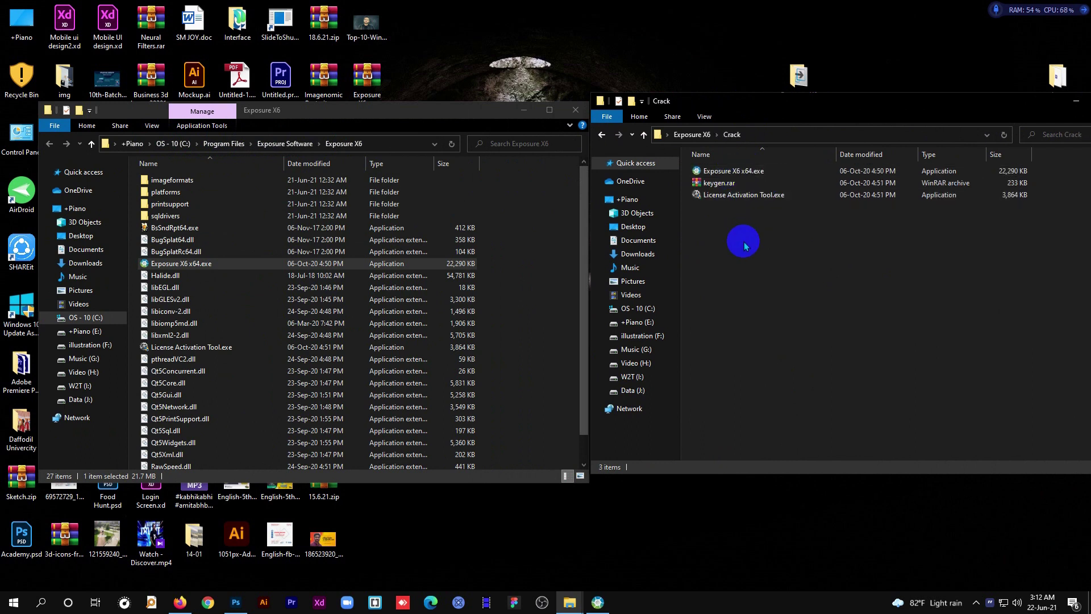
- Copy Exposure X6 x64.exe from the Crack folder and paste it into the install folder
right_click(749, 173)
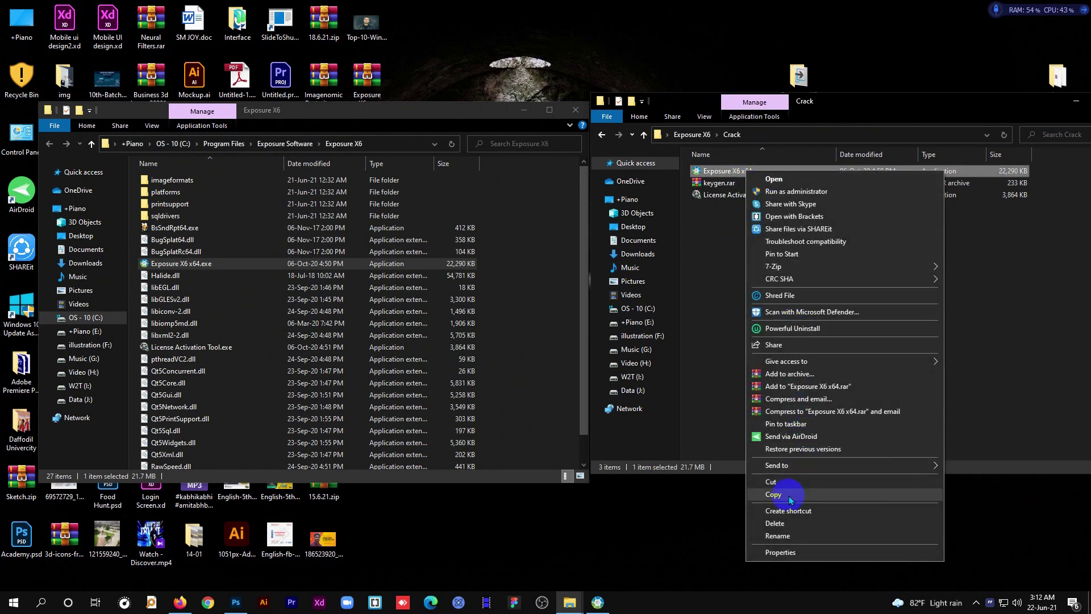
click(773, 494)
click(546, 329)
right_click(547, 328)
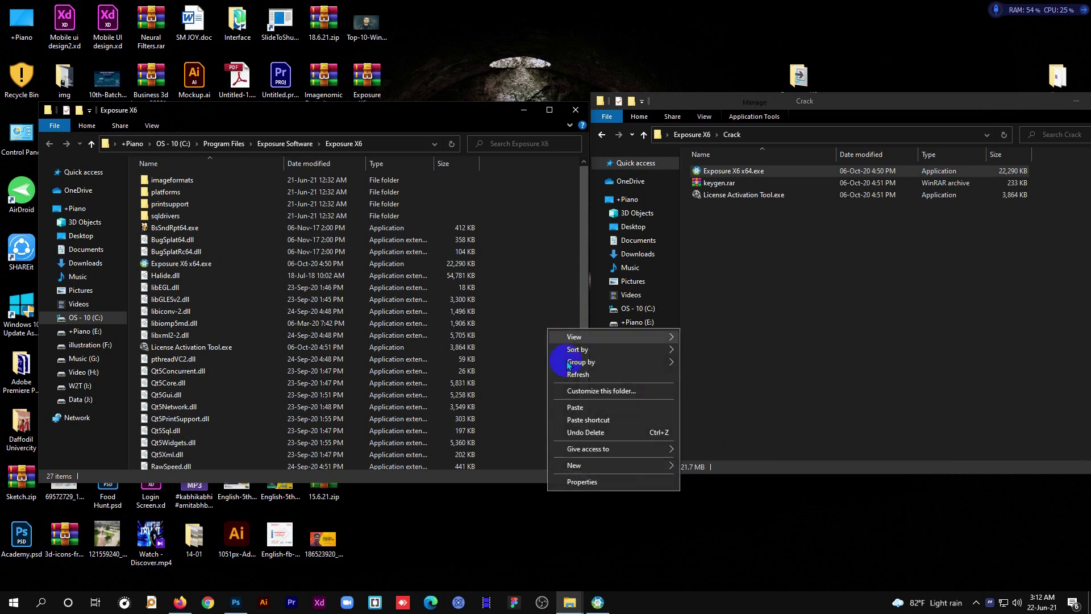
click(575, 408)
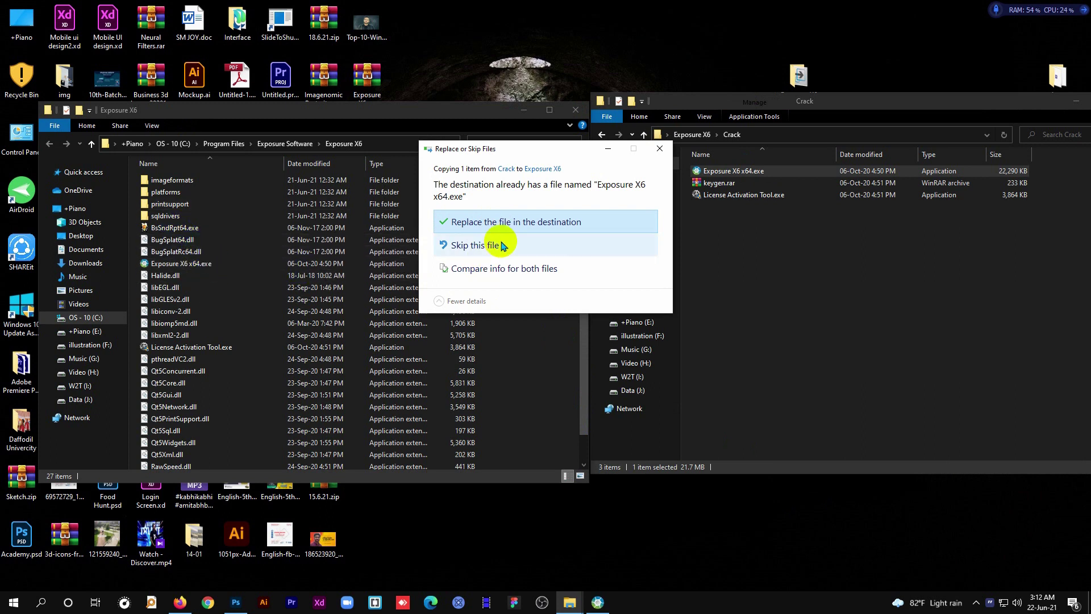
- Replace the existing Exposure X6 x64.exe, with admin permission, after closing the running Exposure X6
click(496, 230)
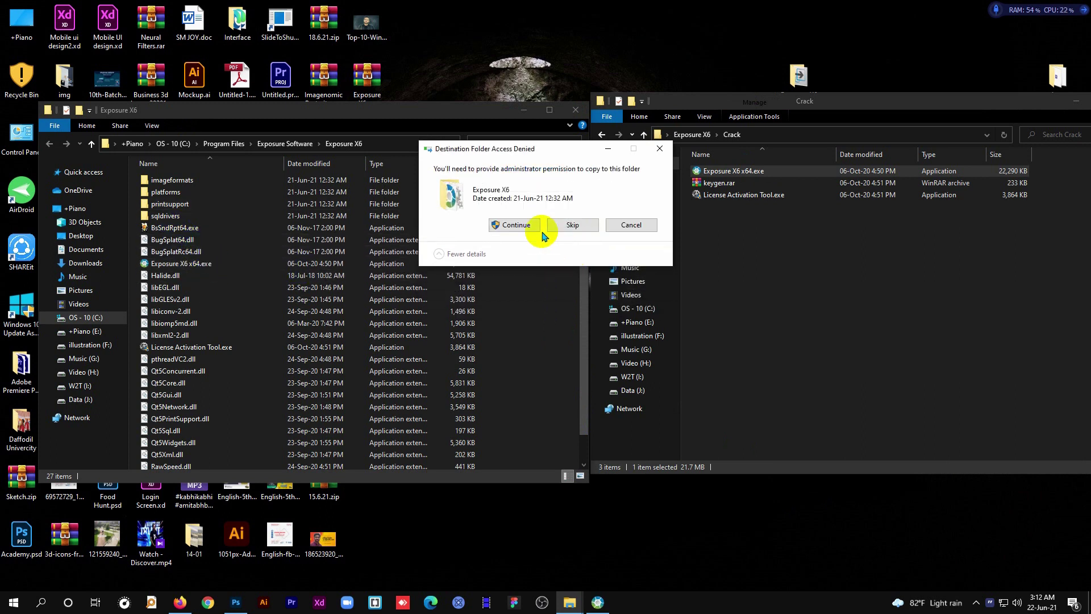
click(515, 225)
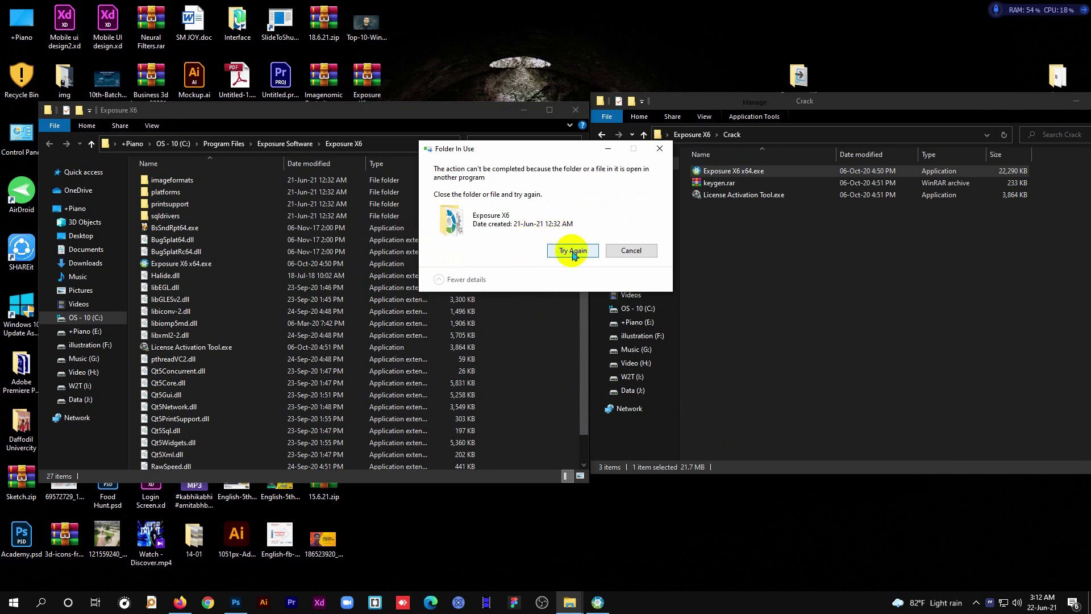
click(574, 254)
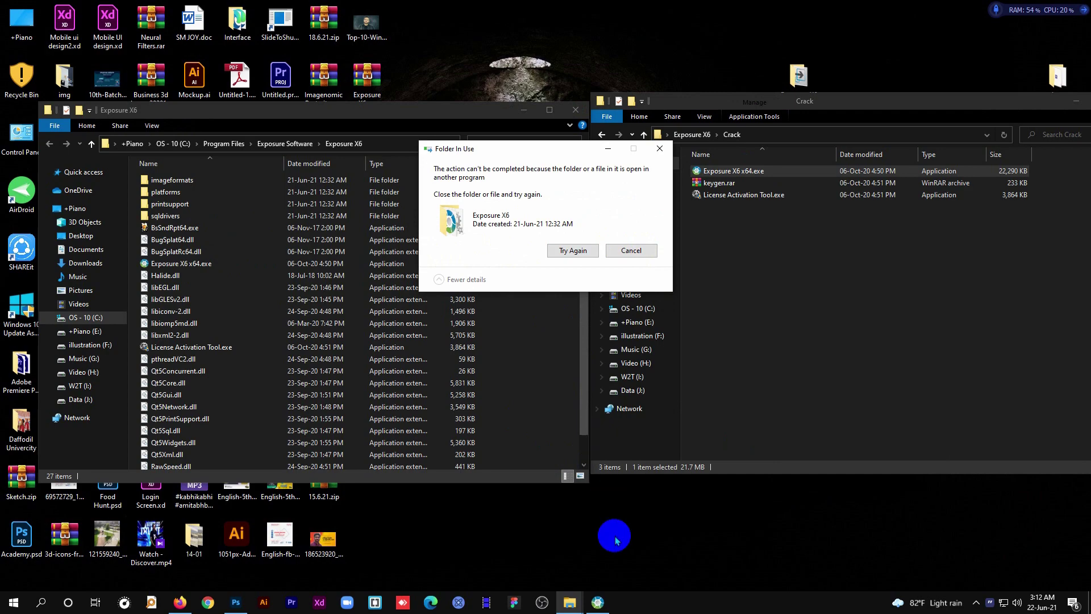
click(600, 602)
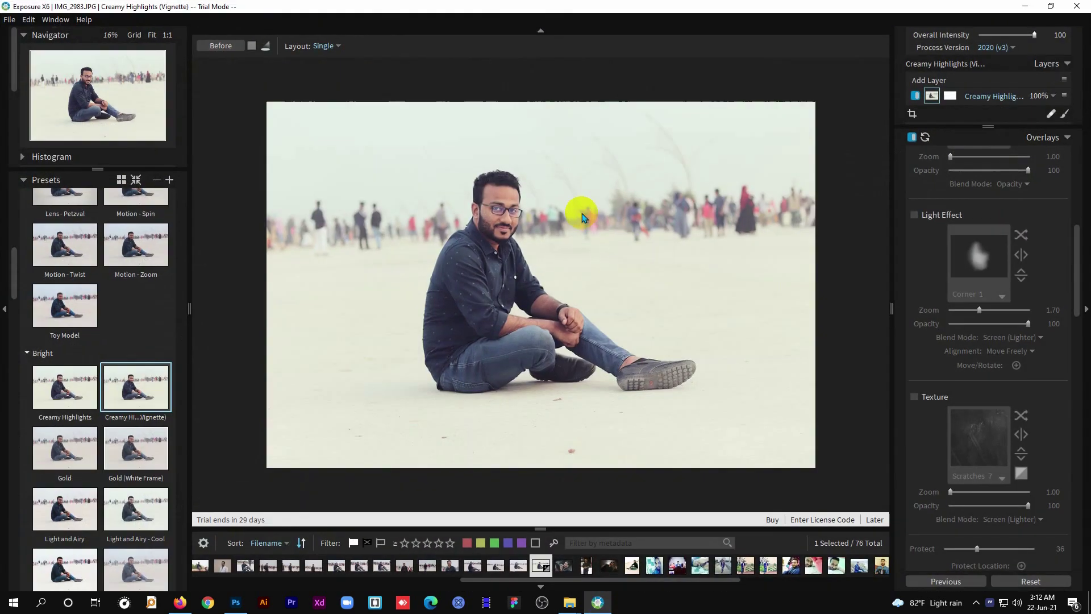
click(1079, 6)
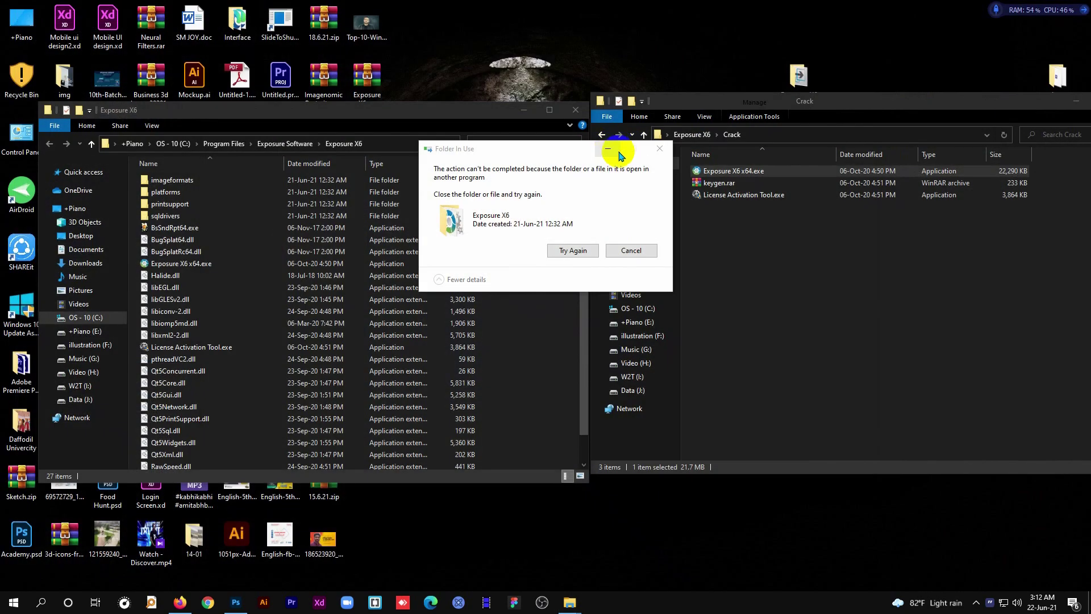
click(571, 251)
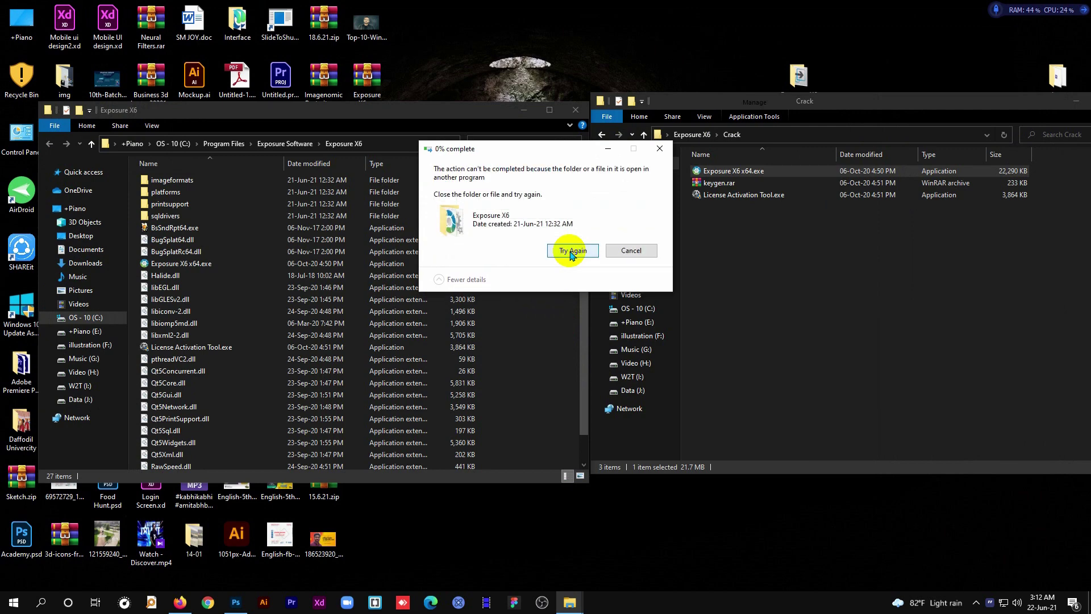
click(601, 275)
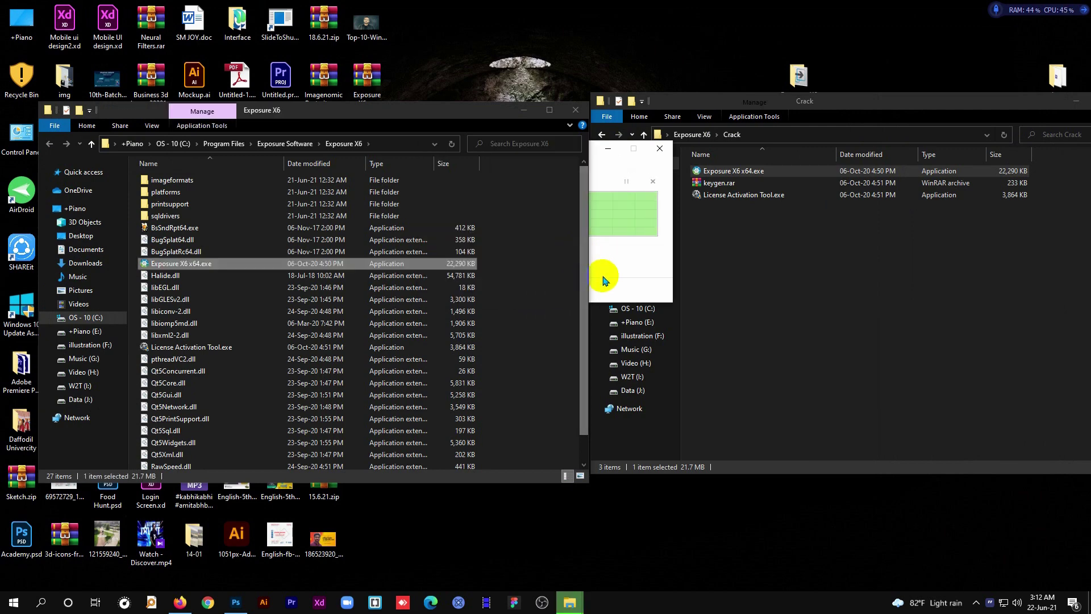
click(737, 246)
click(724, 200)
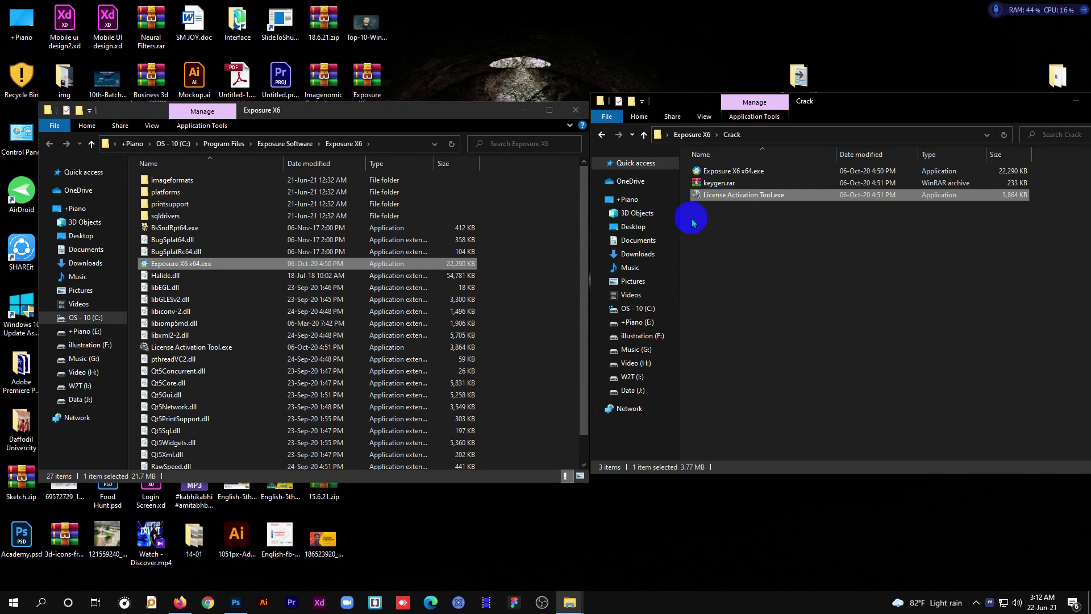
- Copy License Activation Tool.exe into the install folder, replacing the existing one with admin permission
click(723, 220)
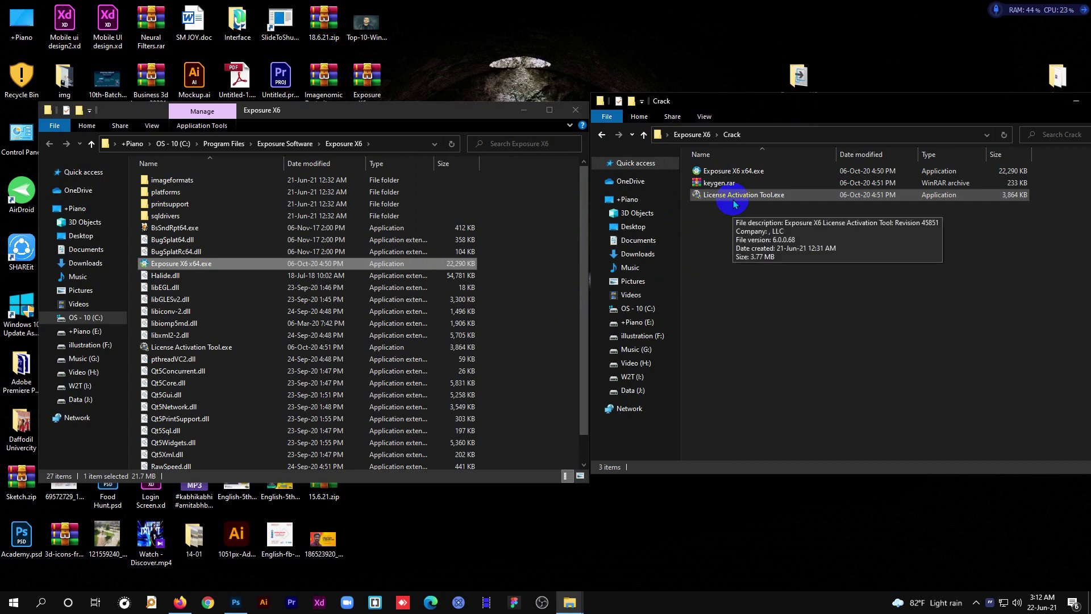
right_click(733, 201)
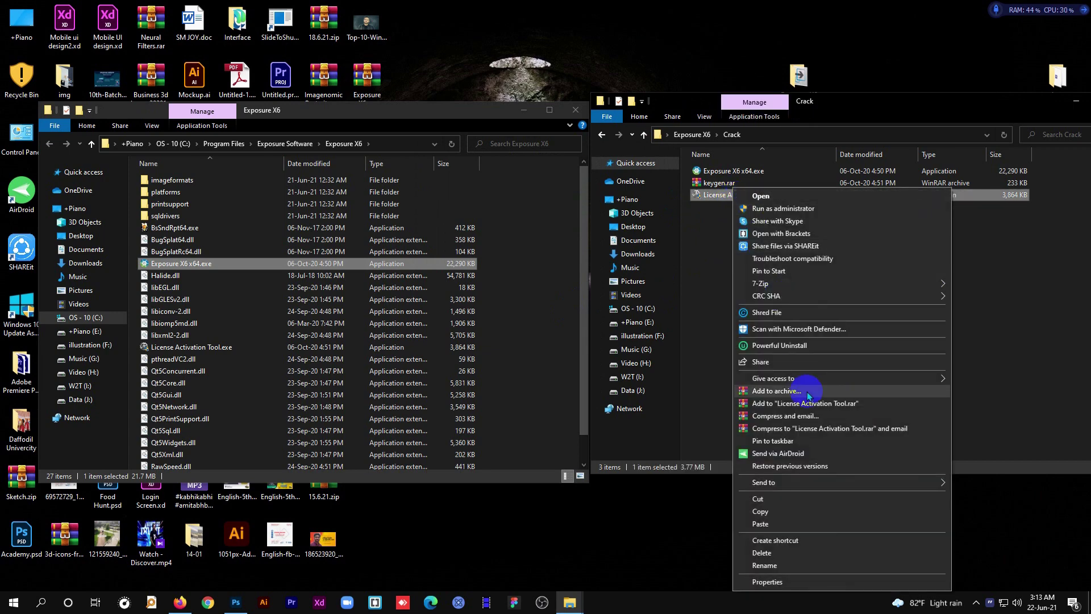
click(760, 511)
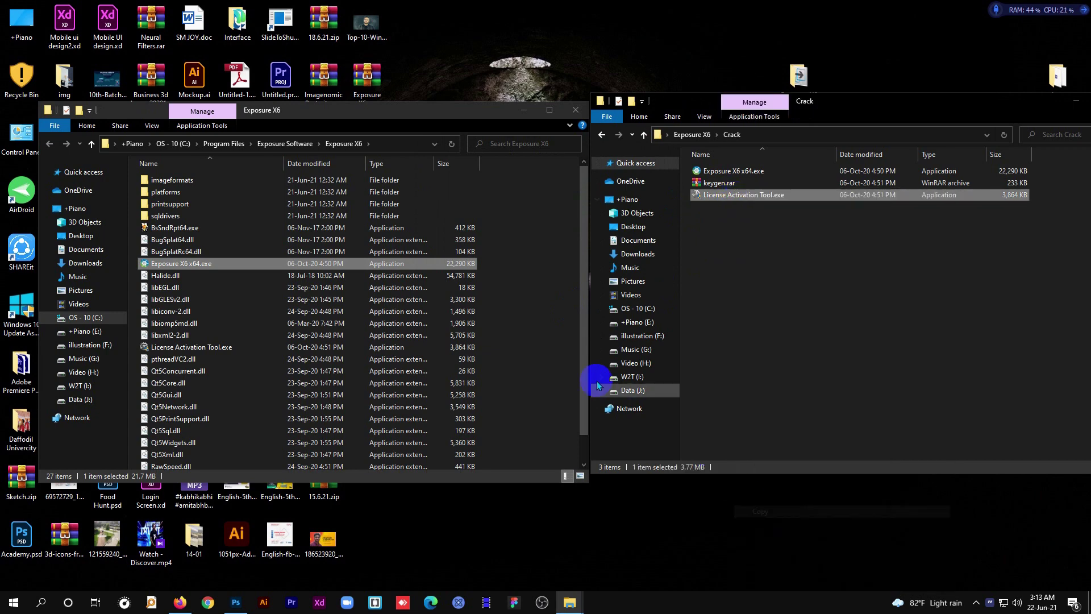
right_click(556, 344)
click(610, 423)
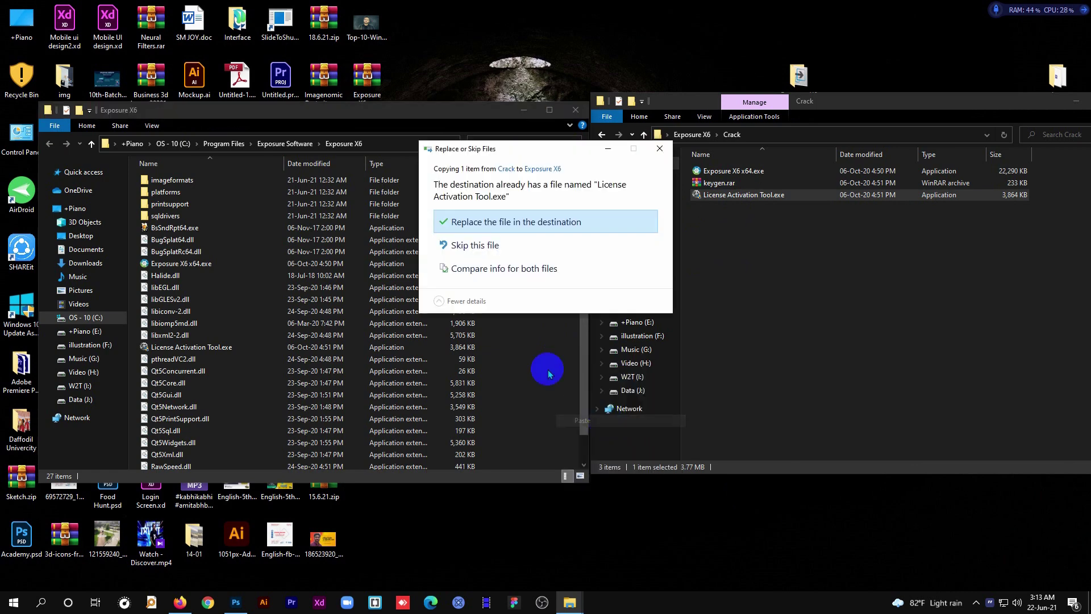
click(493, 233)
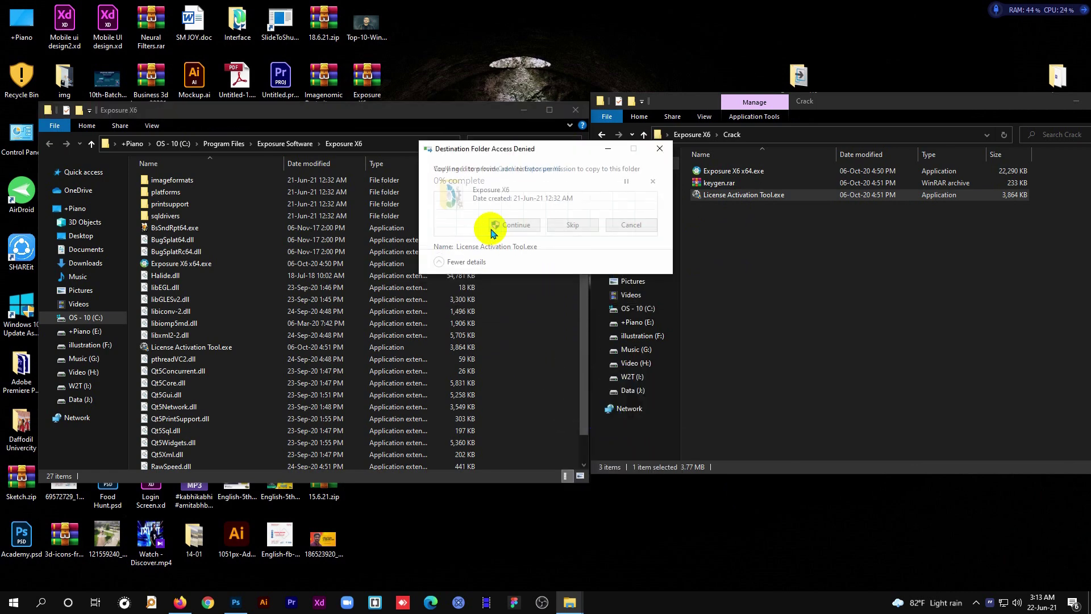
click(509, 226)
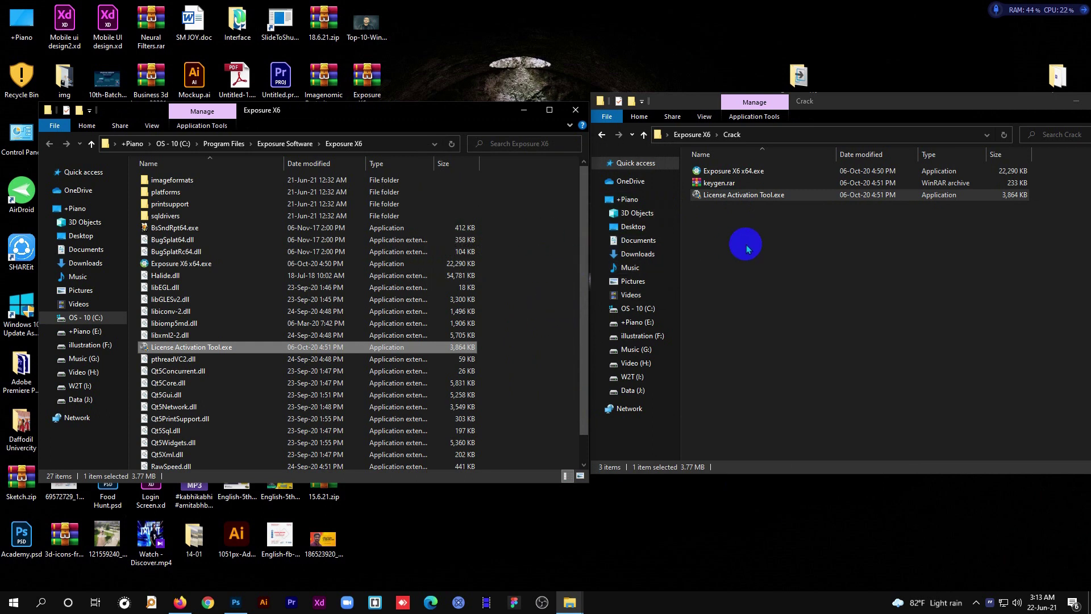
click(741, 246)
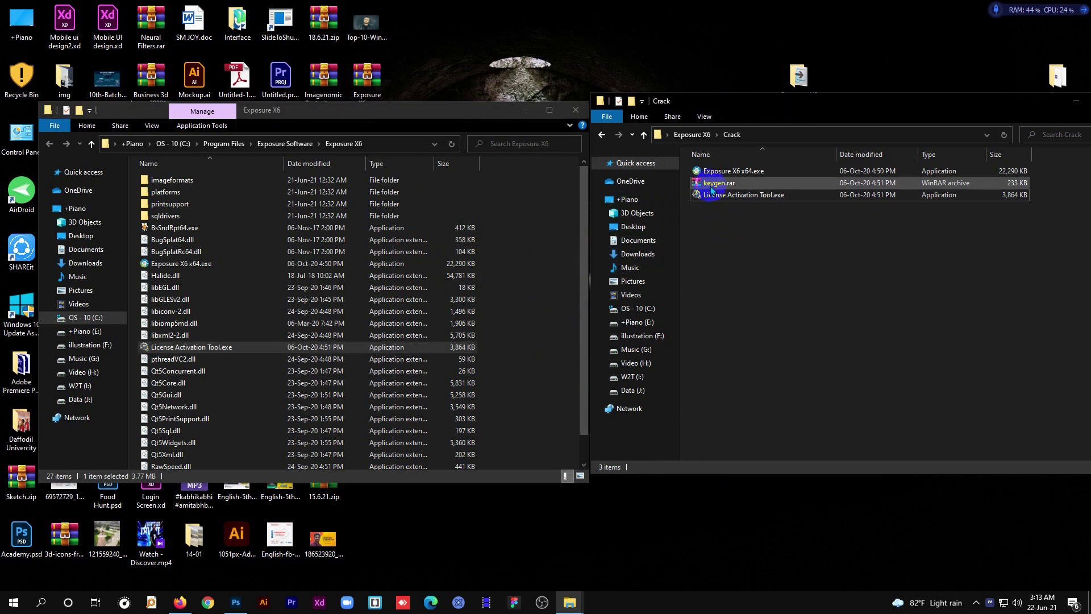